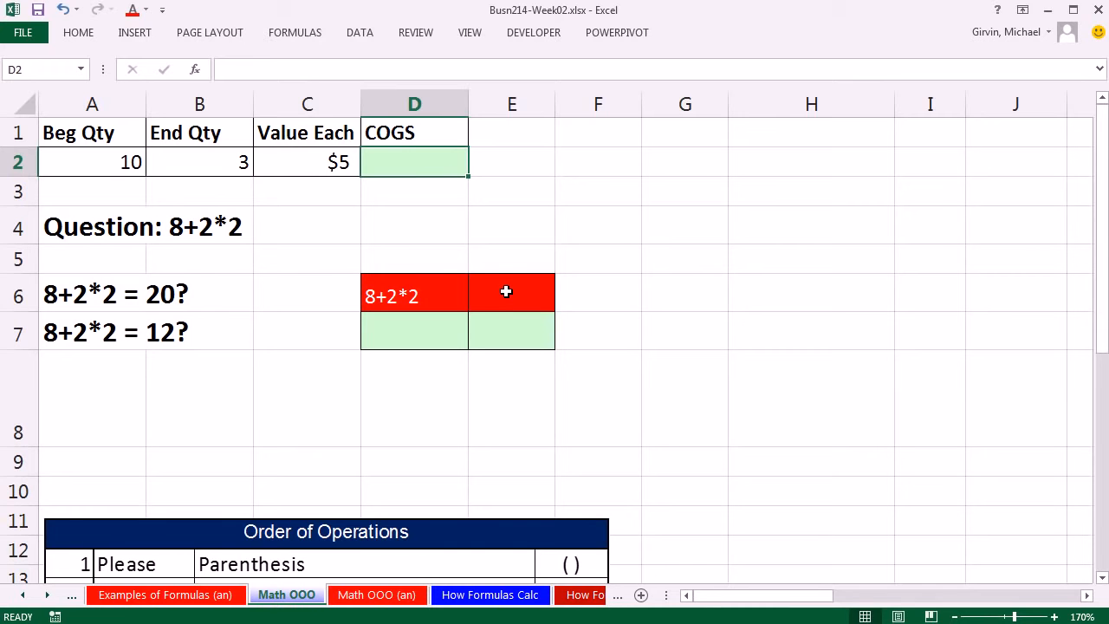
Step: Enter the COGS formula =A2-B2*C2 in cell D2 and check its cell references
type("=")
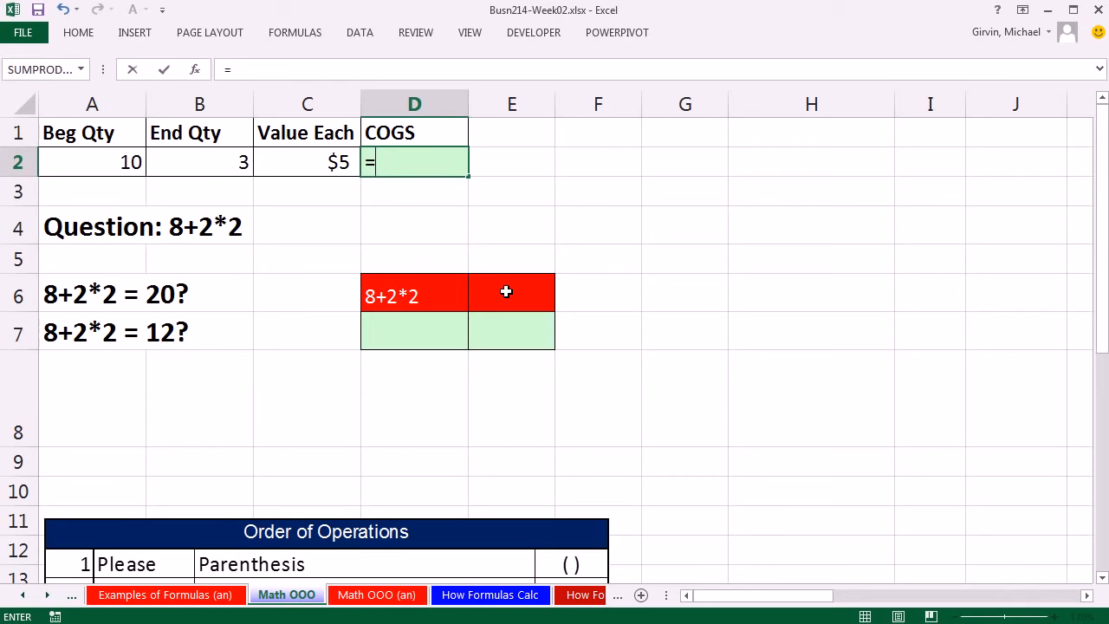
left_click(65, 164)
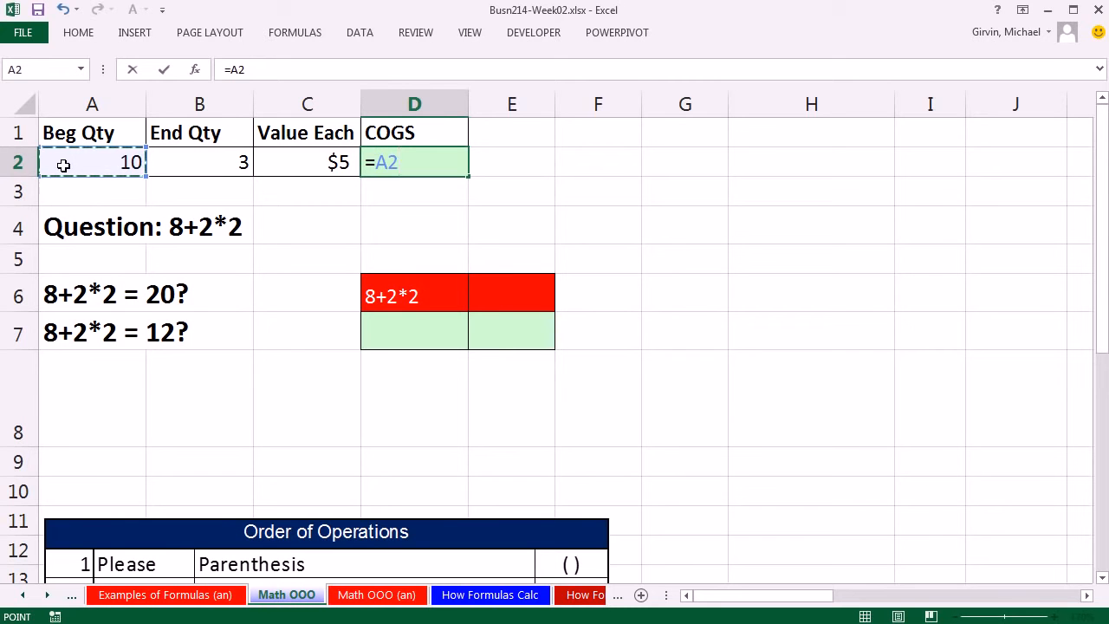
type("-")
left_click(177, 162)
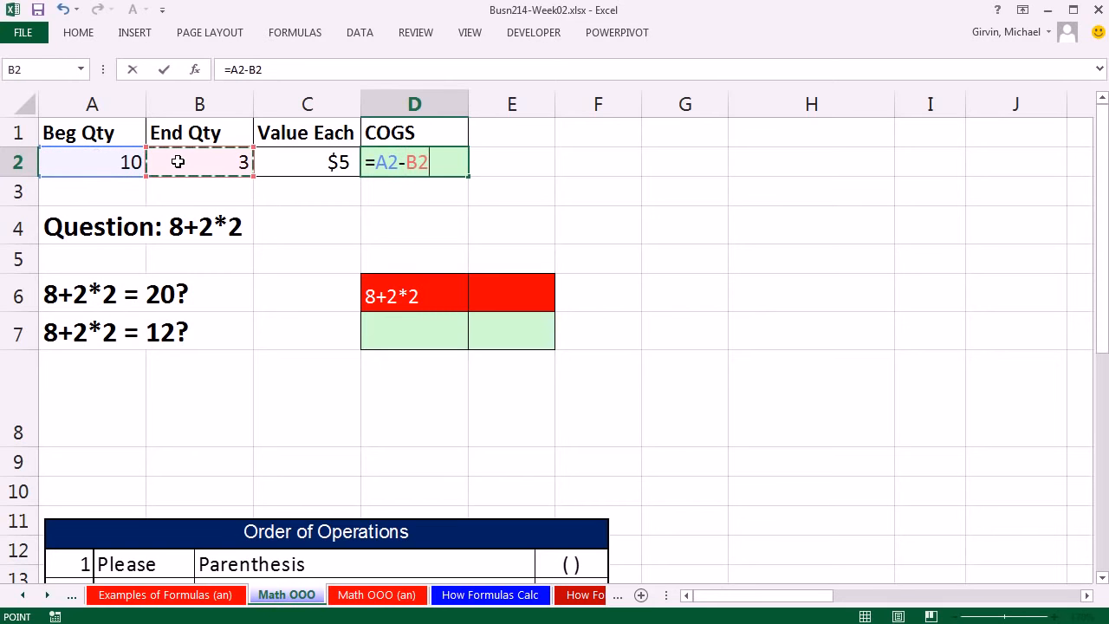
type("*")
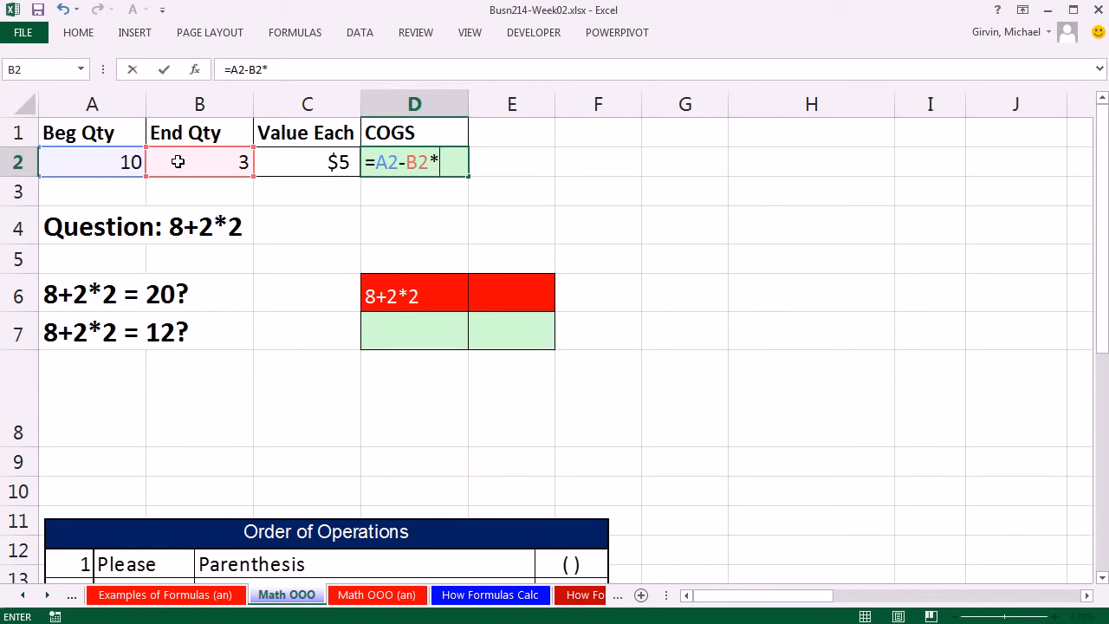
left_click(315, 170)
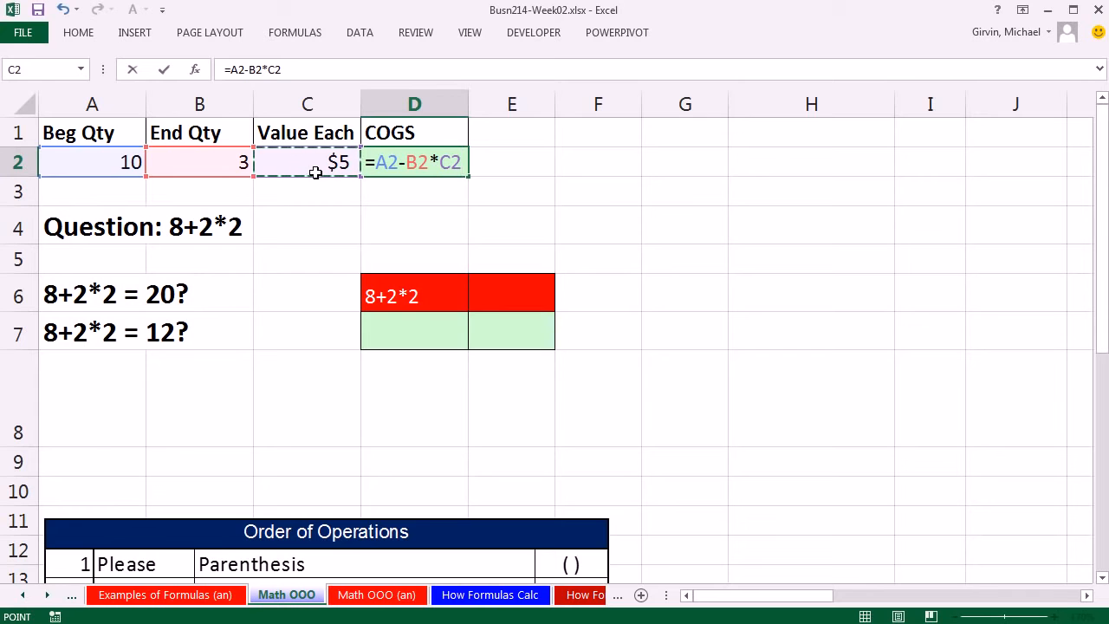
key("ctrl+Return")
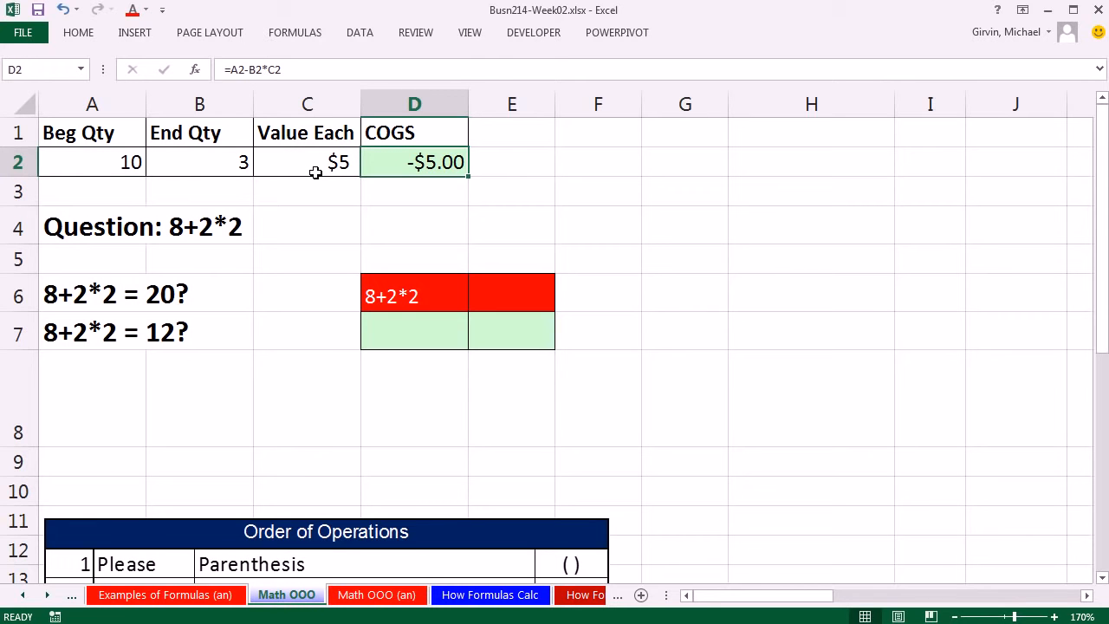
double_click(430, 177)
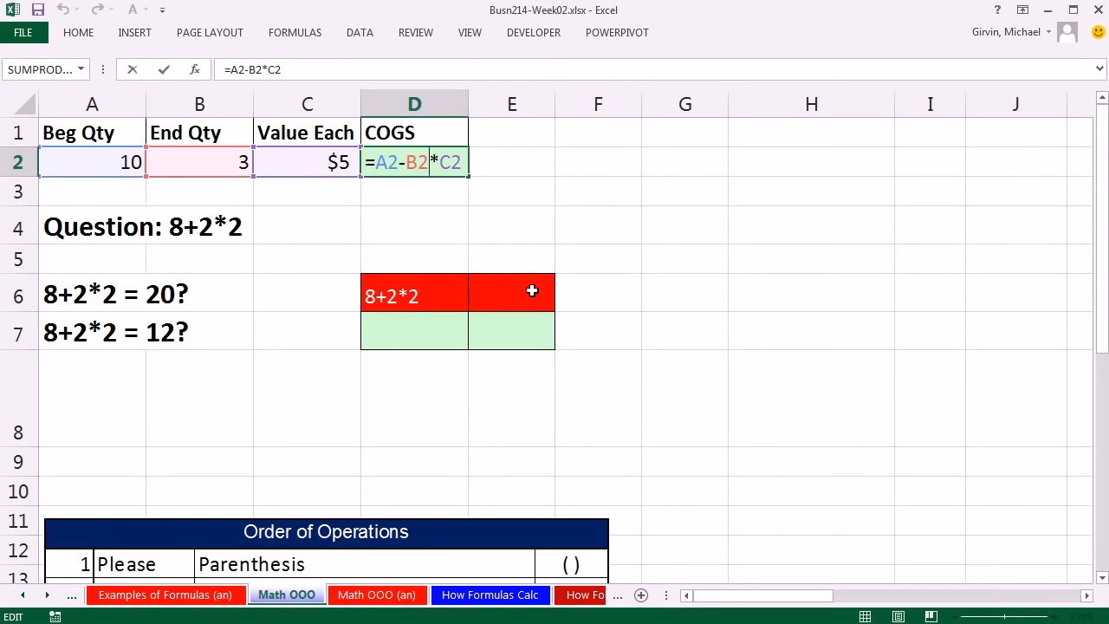
key("Return")
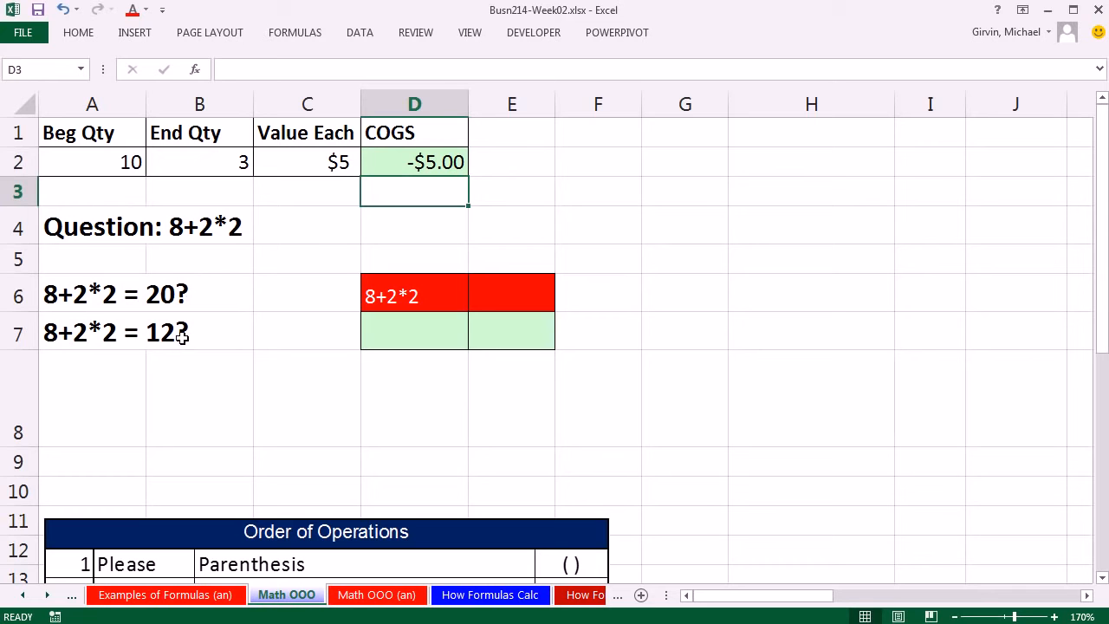
Step: Enter the formula =8+2*2 in cell D7, below the 8+2*2 label
left_click(407, 341)
type("=")
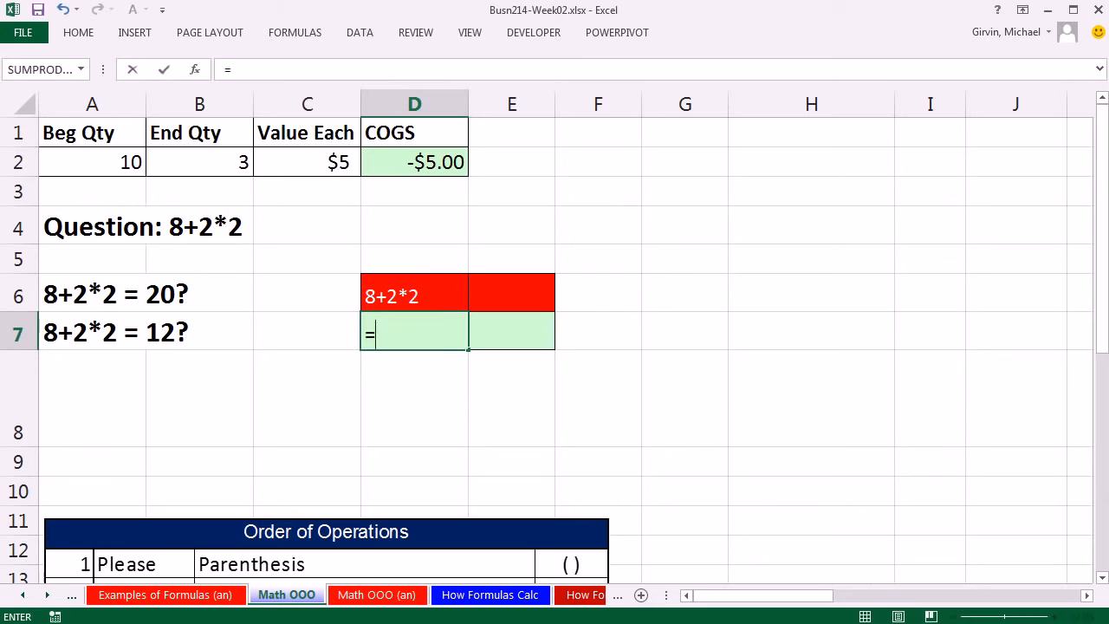
type("8+2*2")
key("ctrl+Return")
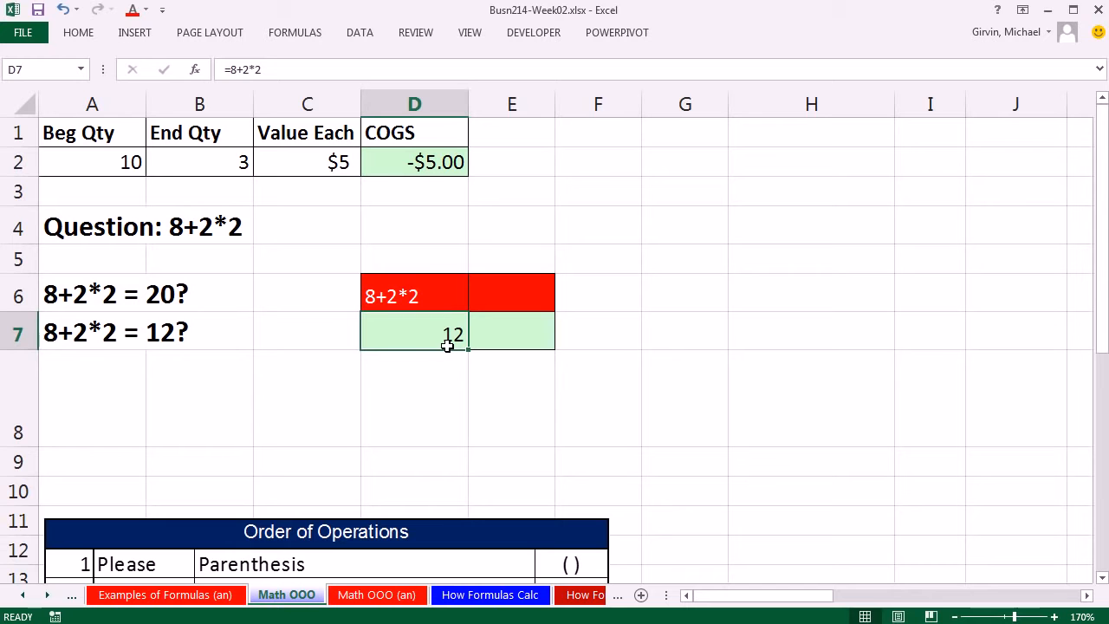
Step: Step through the calculation of the formula in D7 with Evaluate Formula, then close the evaluation
left_click(315, 38)
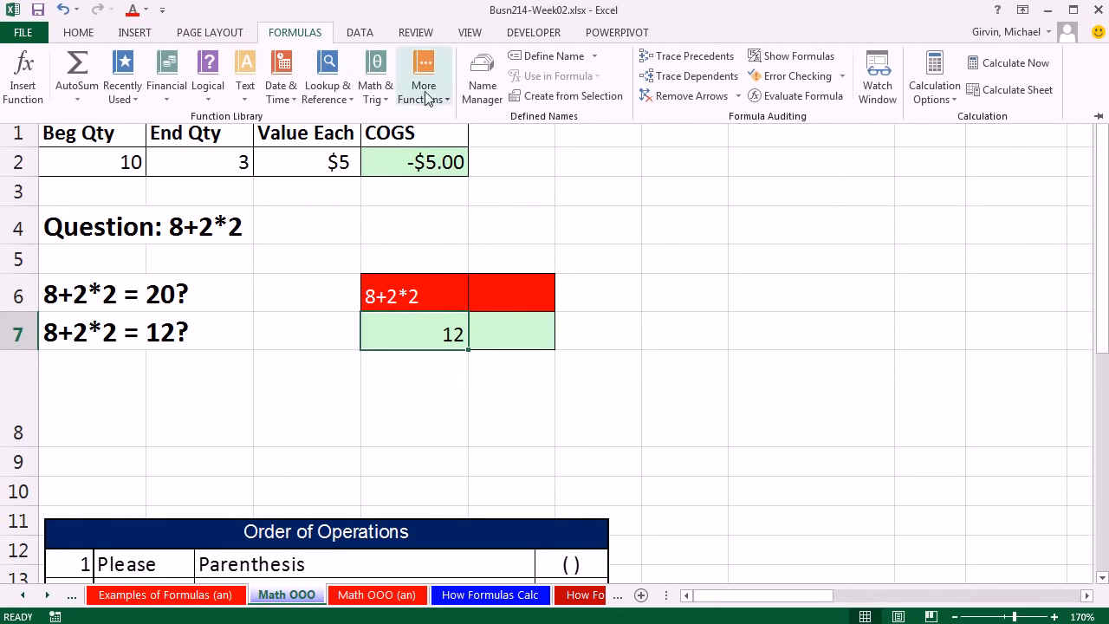
left_click(781, 95)
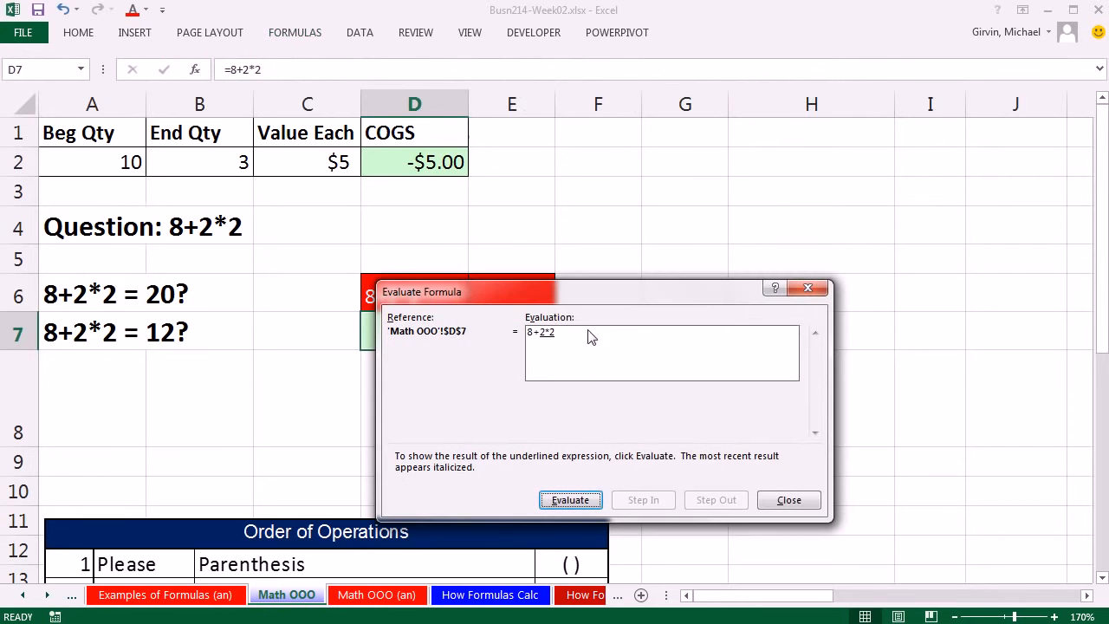
left_click_drag(581, 299, 705, 237)
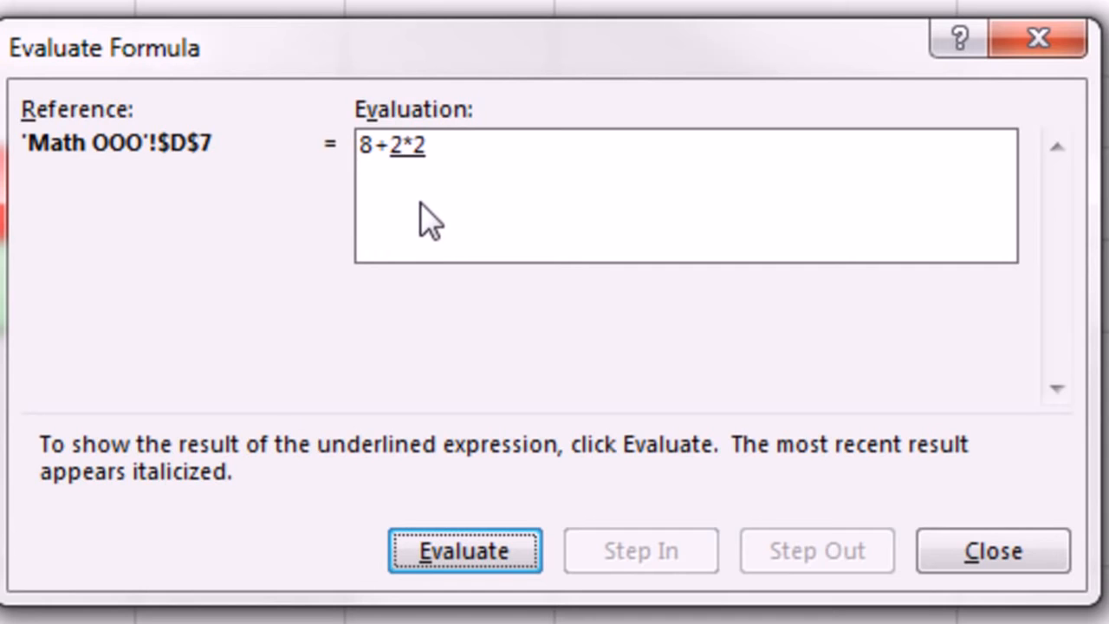
key("Return")
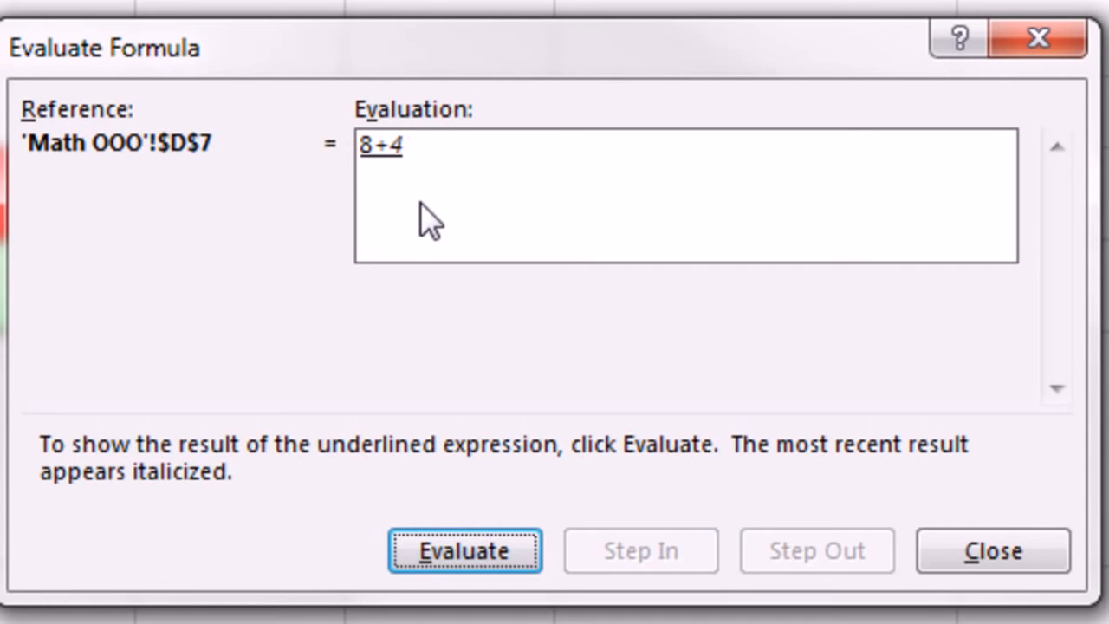
key("Return")
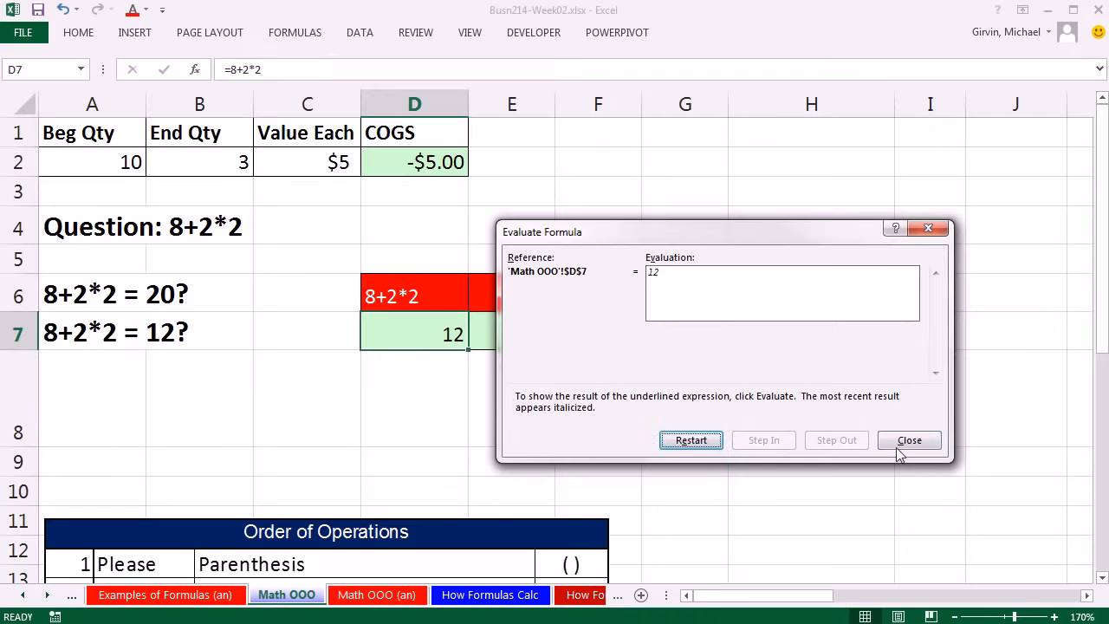
left_click(993, 551)
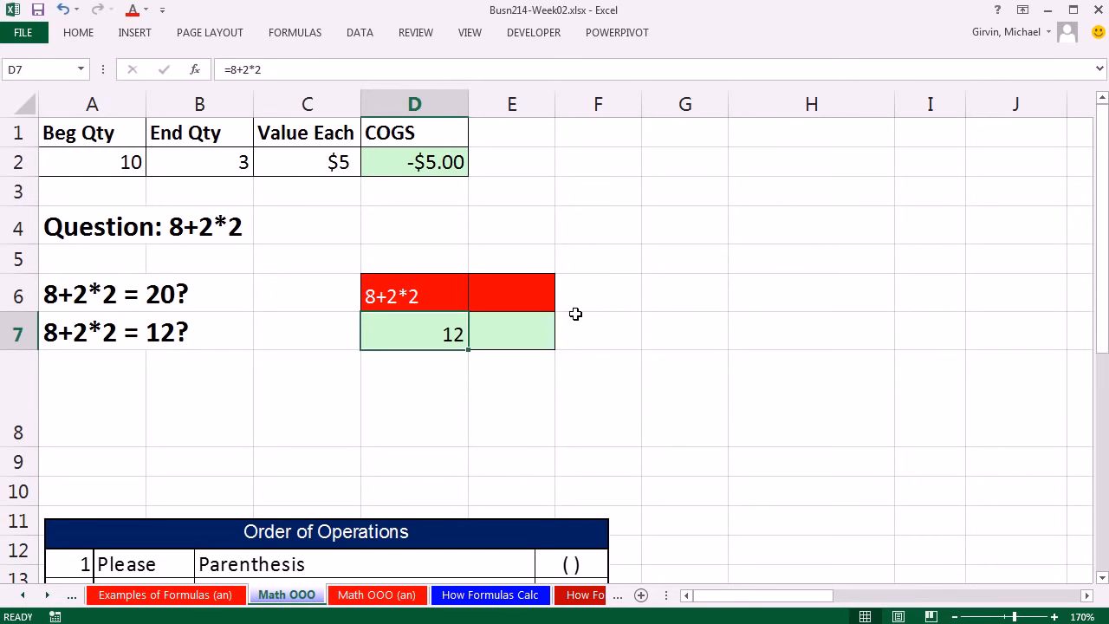
Step: Enter the formula =(8+2)*2 in cell E7 so the addition is calculated before the multiplication
left_click(509, 338)
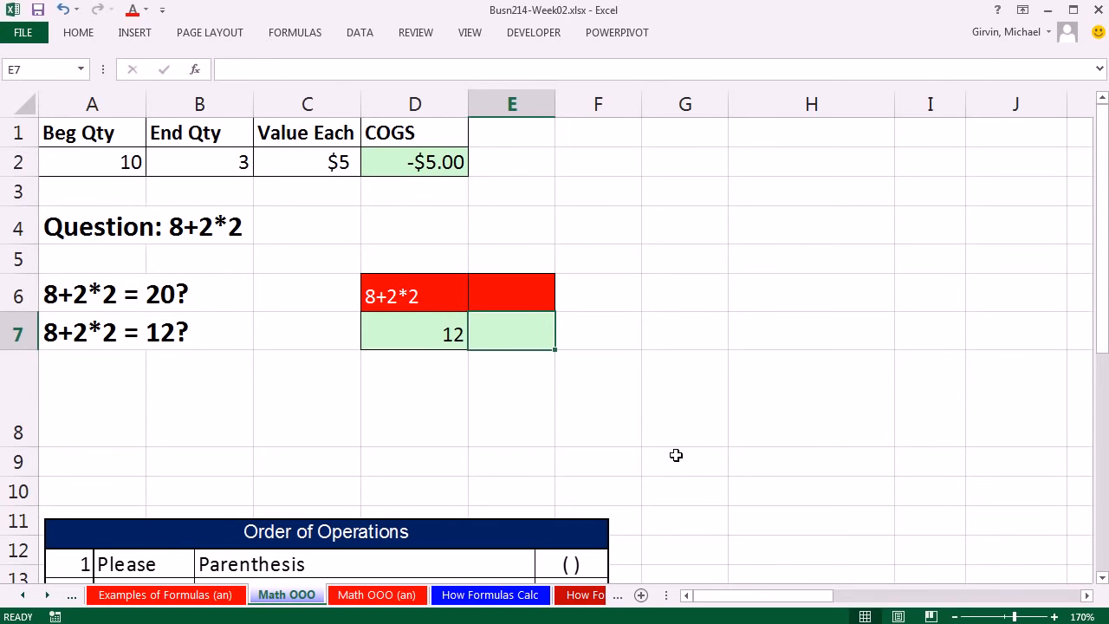
type("=")
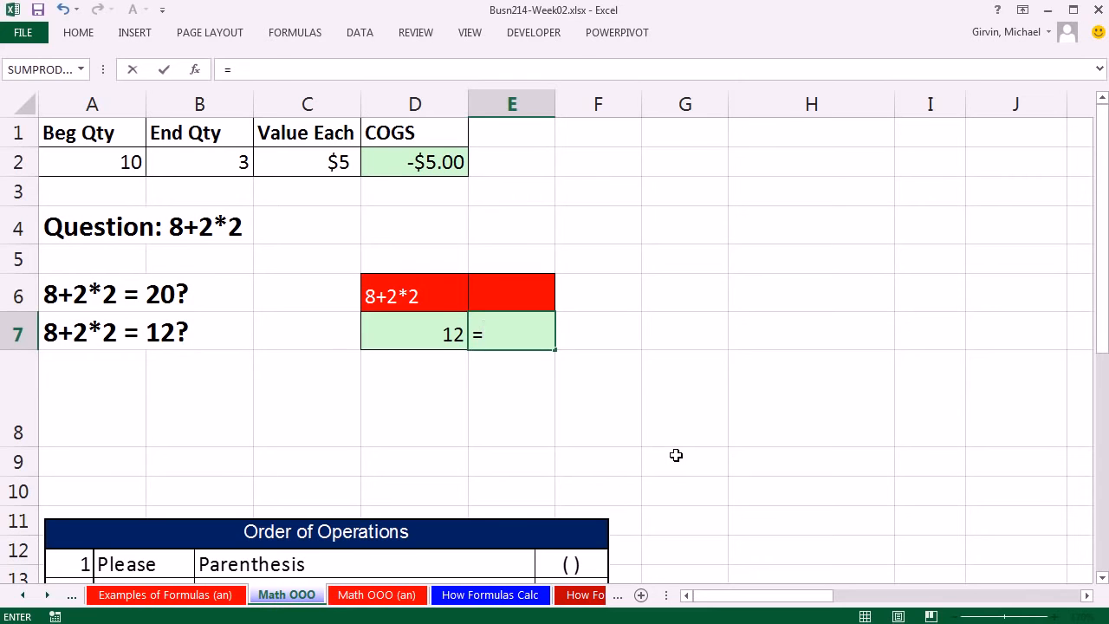
type("(8+2)*2")
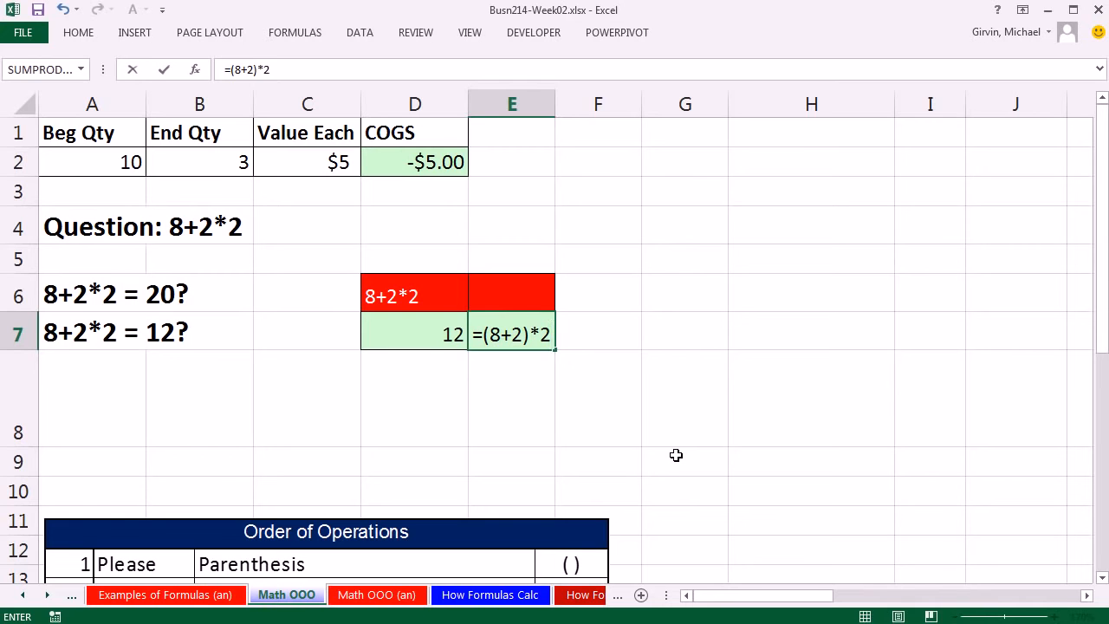
key("ctrl+Return")
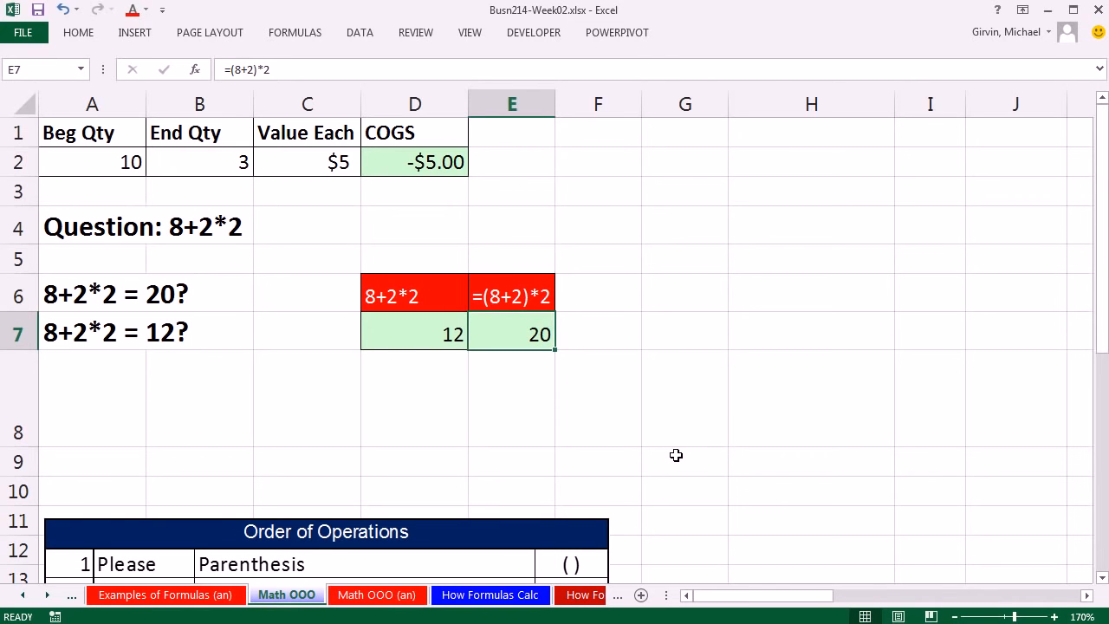
Step: Step through the calculation of the parenthesized formula in E7 with Evaluate Formula and close the evaluation
left_click(321, 36)
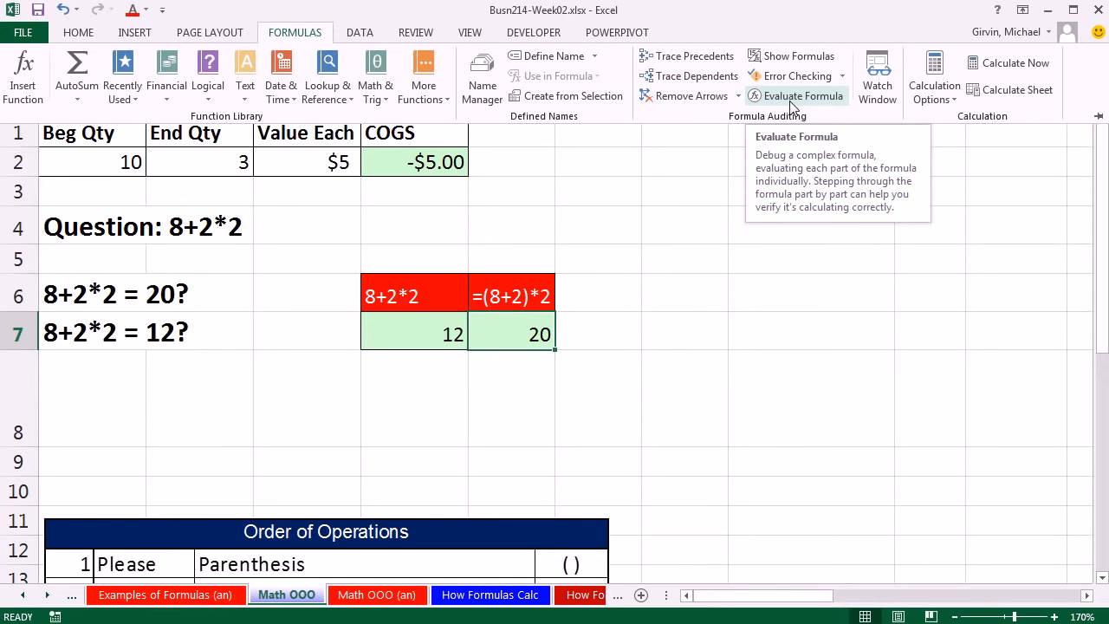
left_click(702, 265)
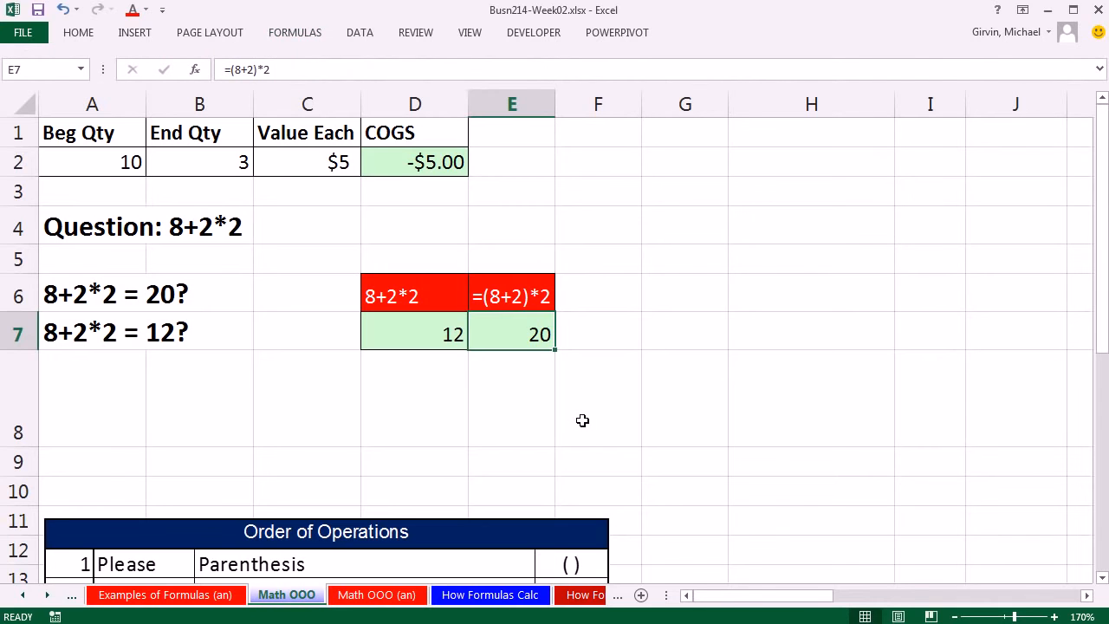
key("alt")
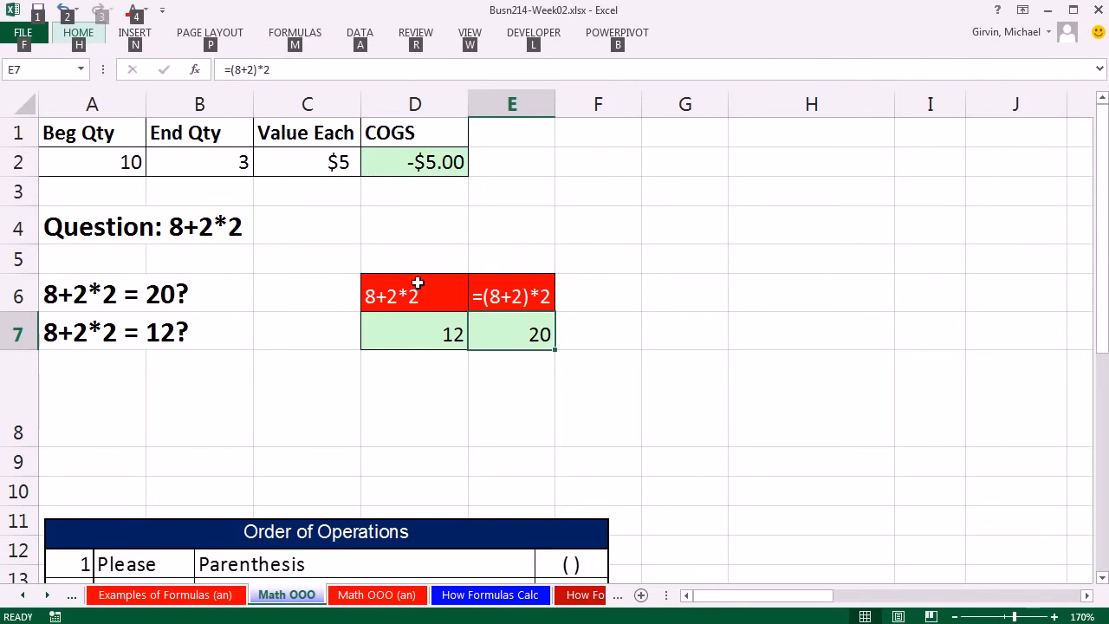
key("m")
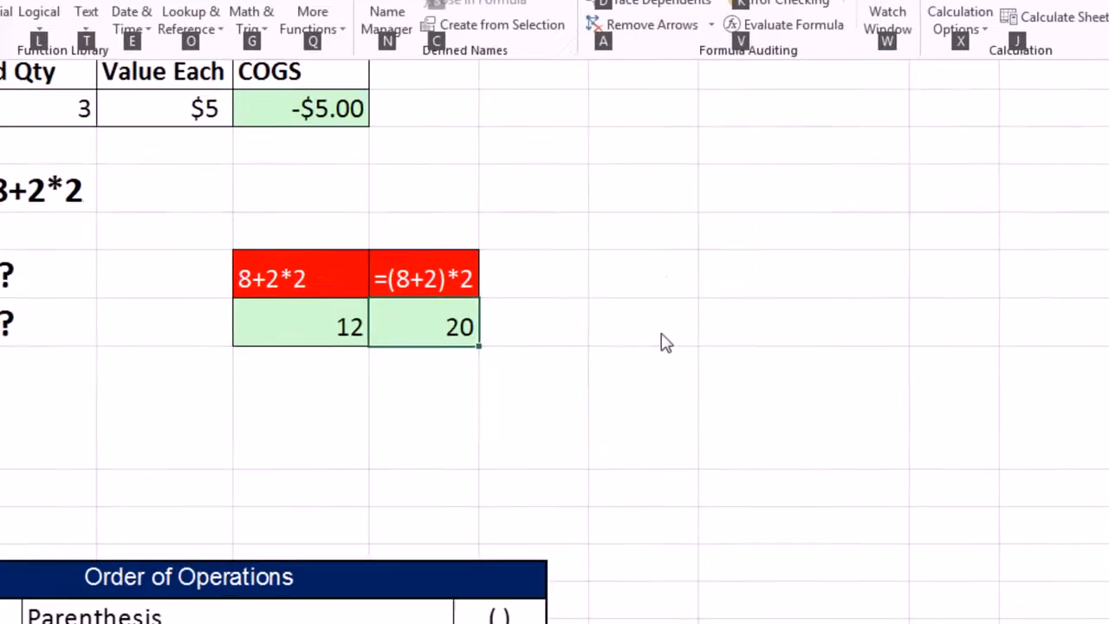
key("v")
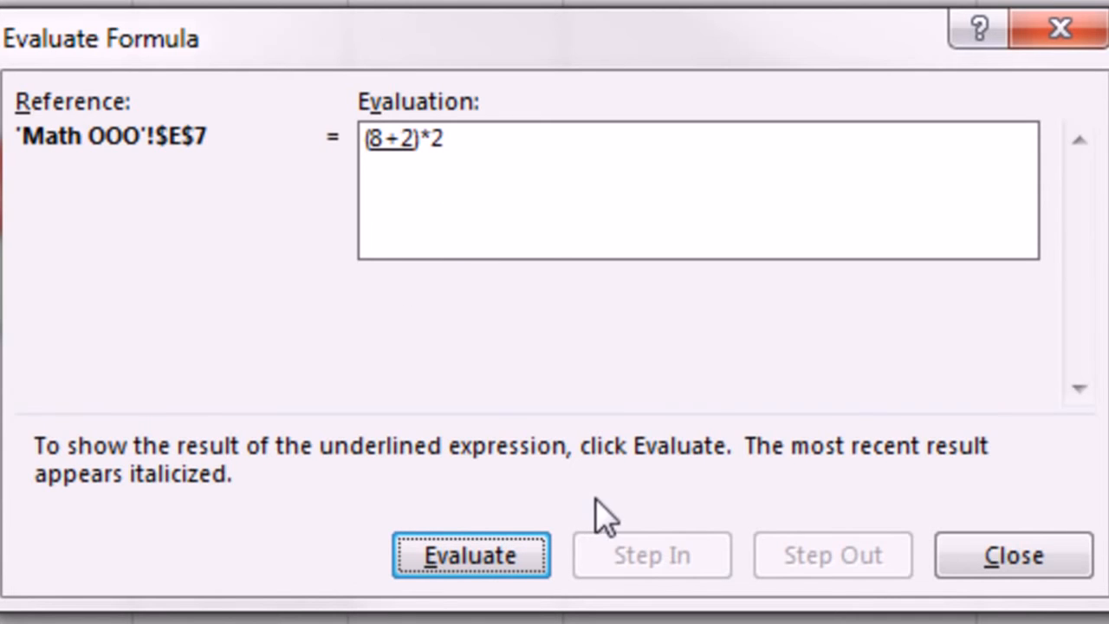
key("Return")
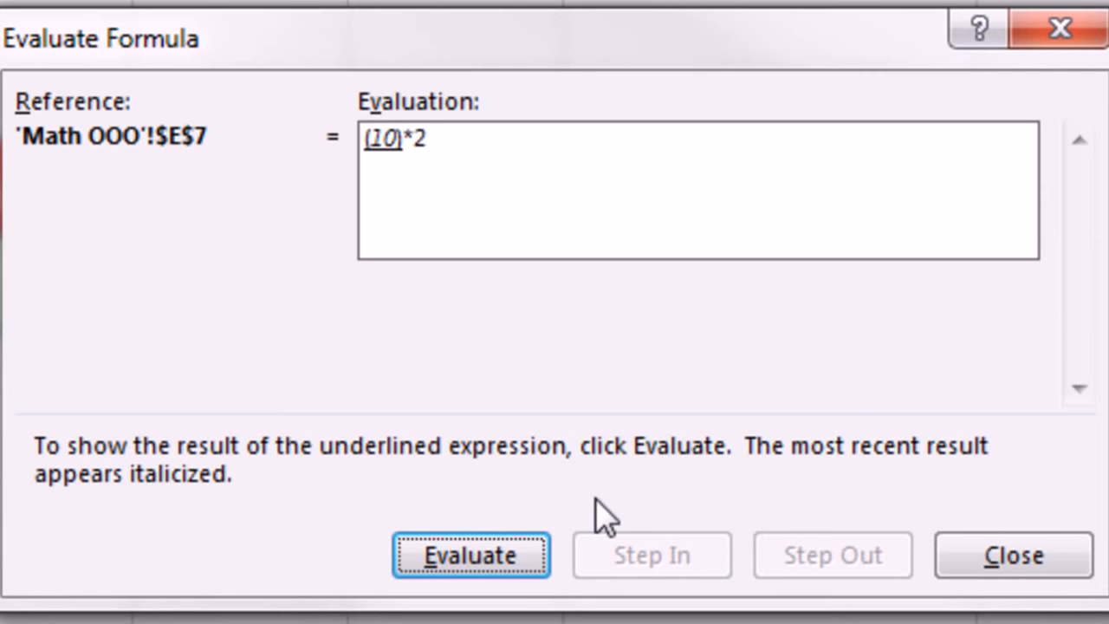
key("Return")
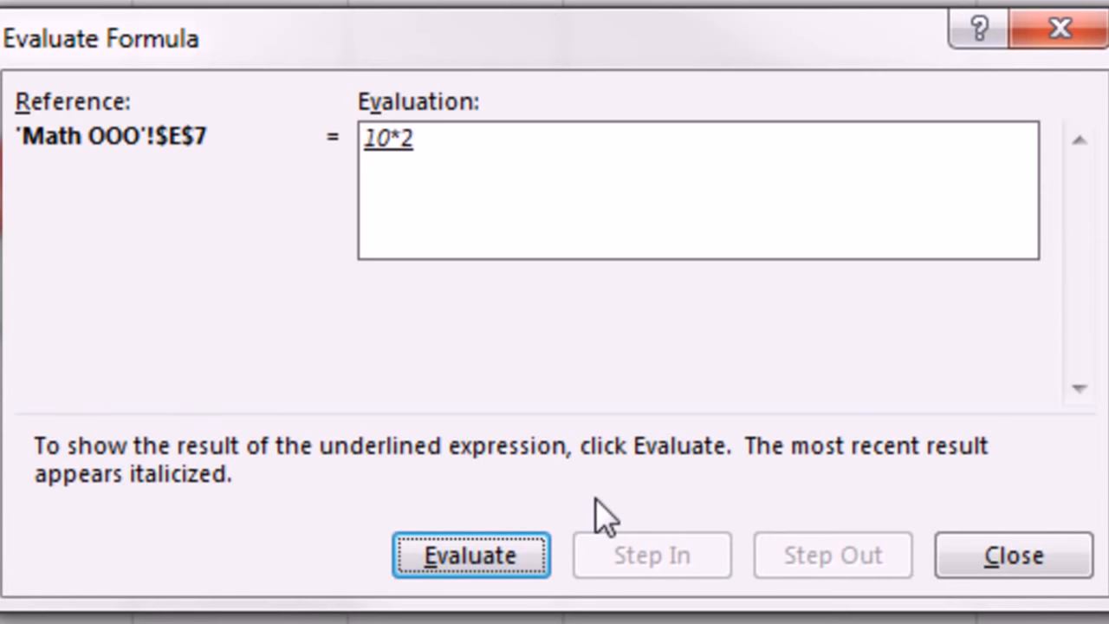
key("Return")
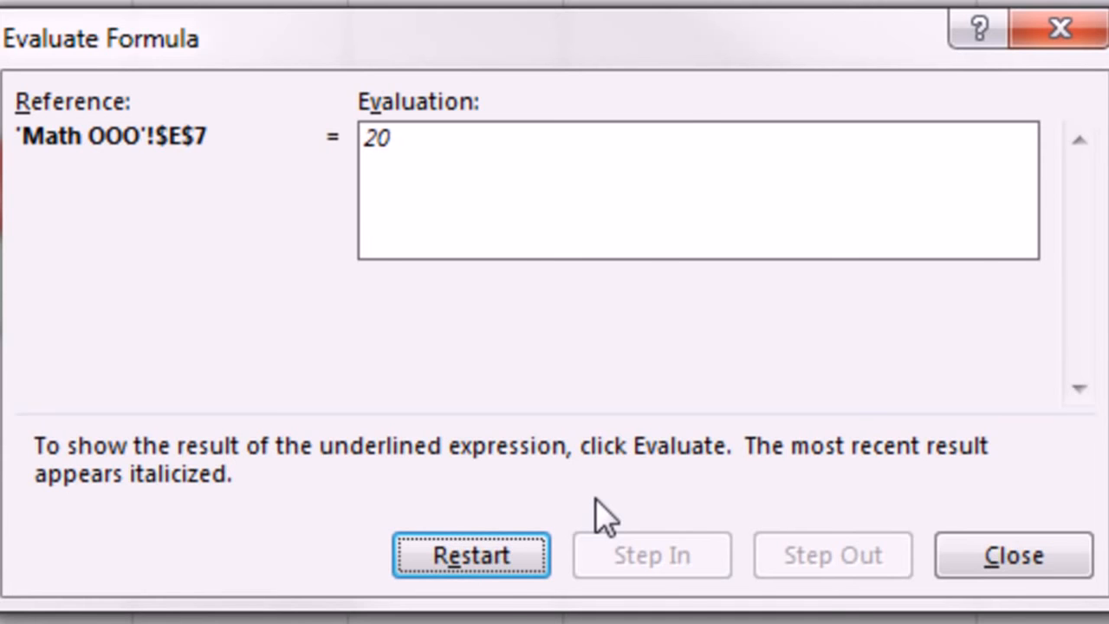
key("Escape")
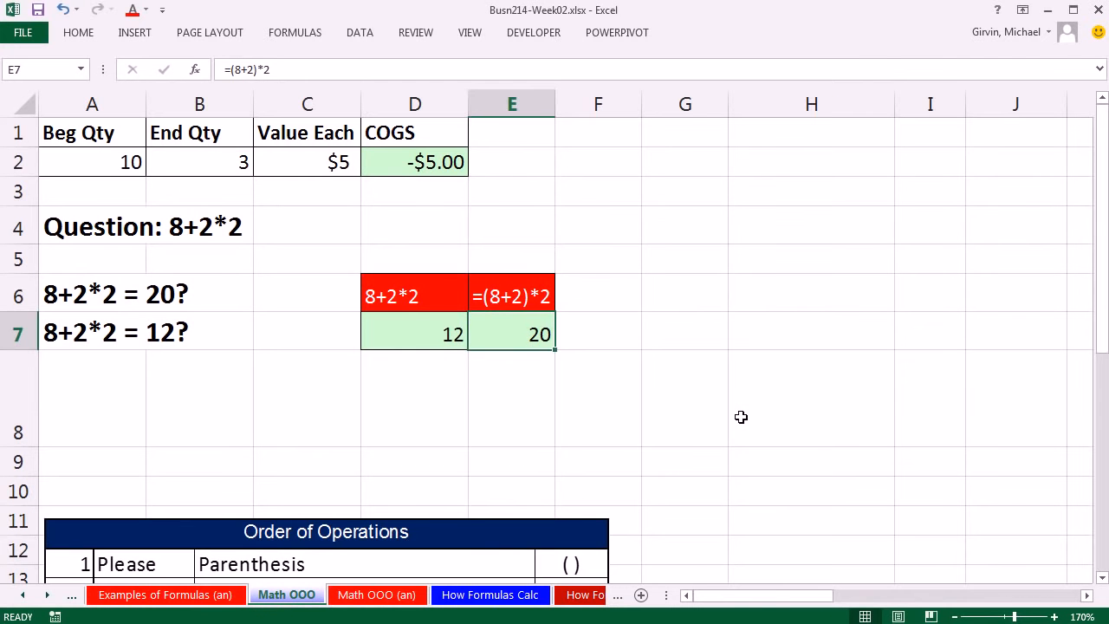
Step: Enter the COGS formula =A23-B23*C23 in cell D23 and move on to the COGS cell D25
left_click(1103, 577)
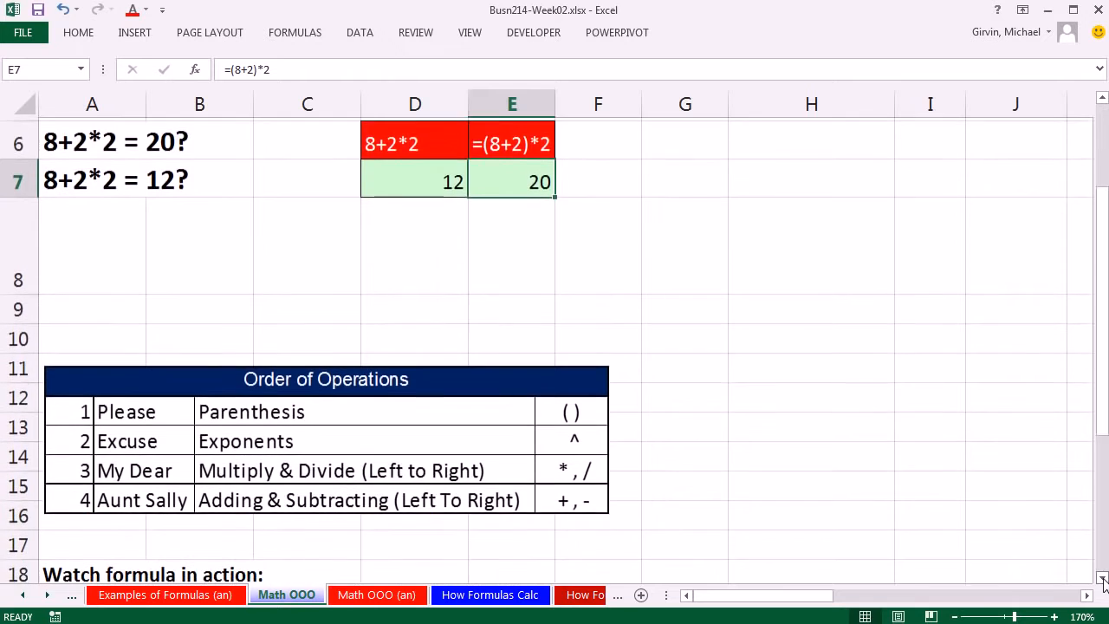
scroll(1102, 582, "down", 5)
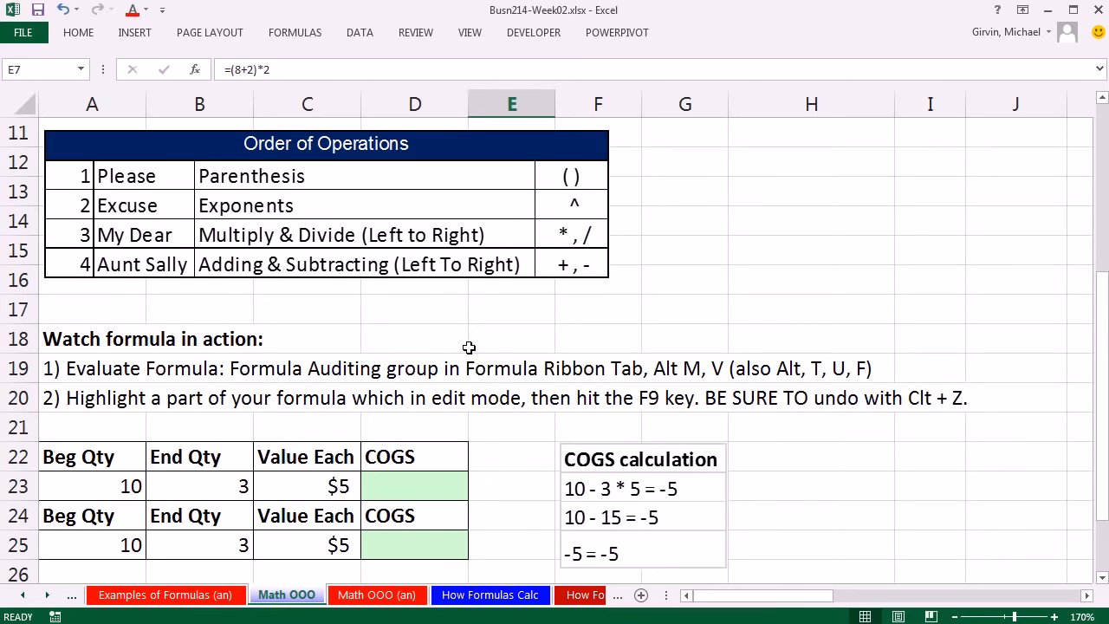
left_click(417, 487)
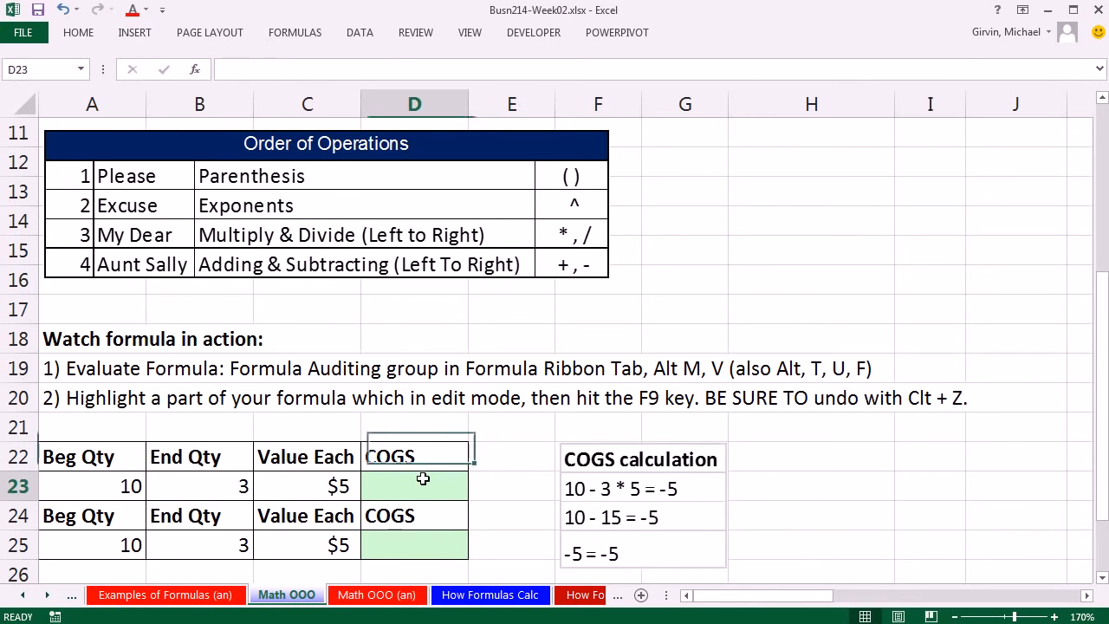
type("=")
key("Left")
key("Left")
key("Left")
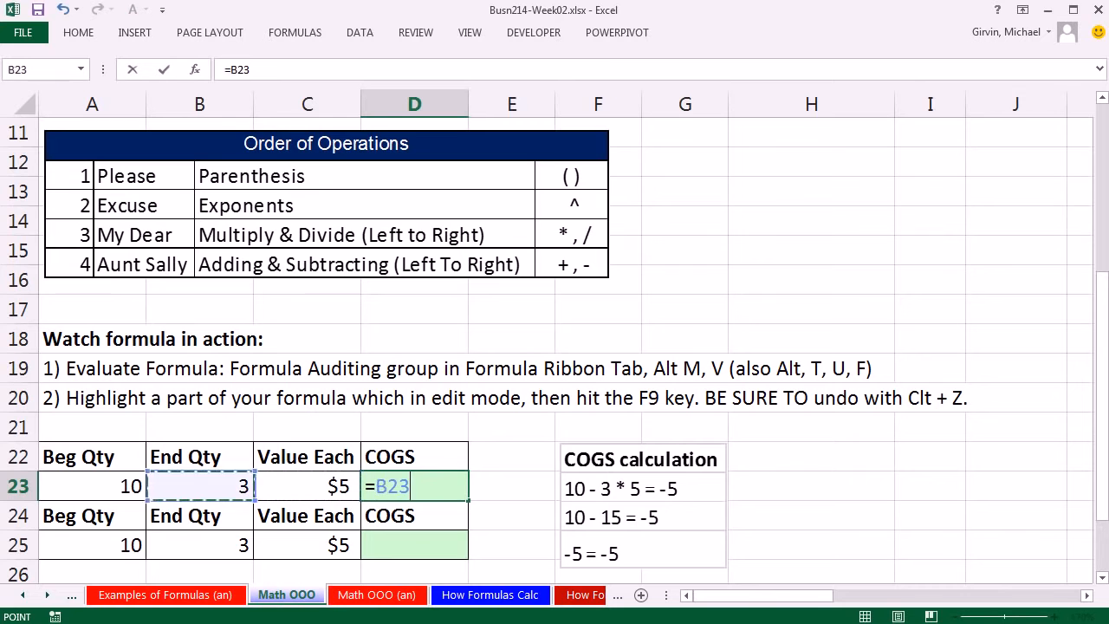
type("-")
key("Left")
key("Left")
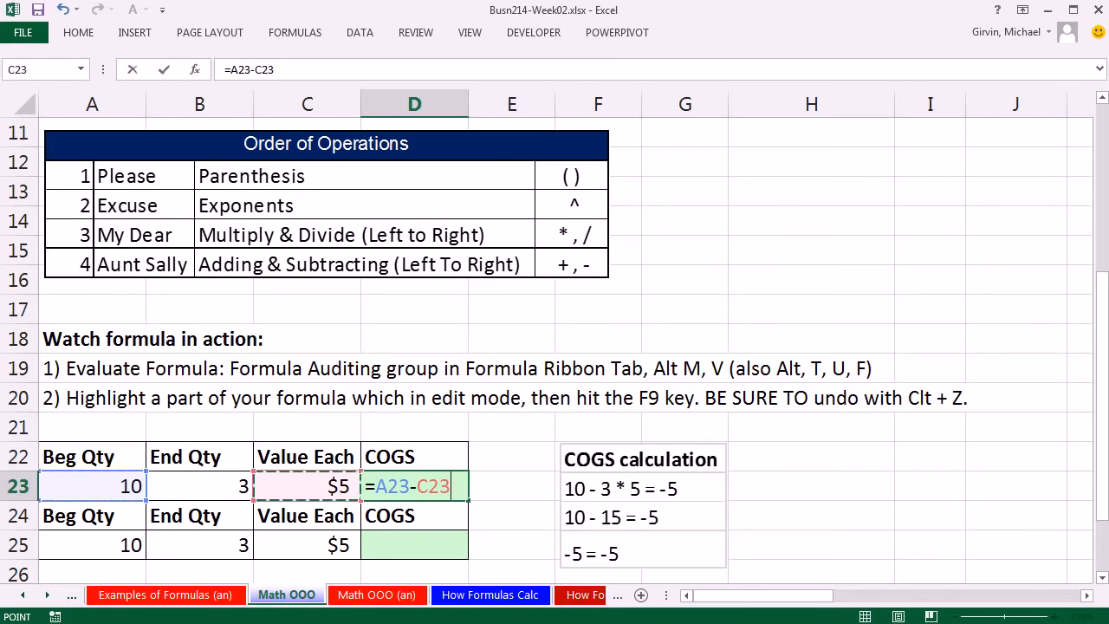
type("*")
key("Left")
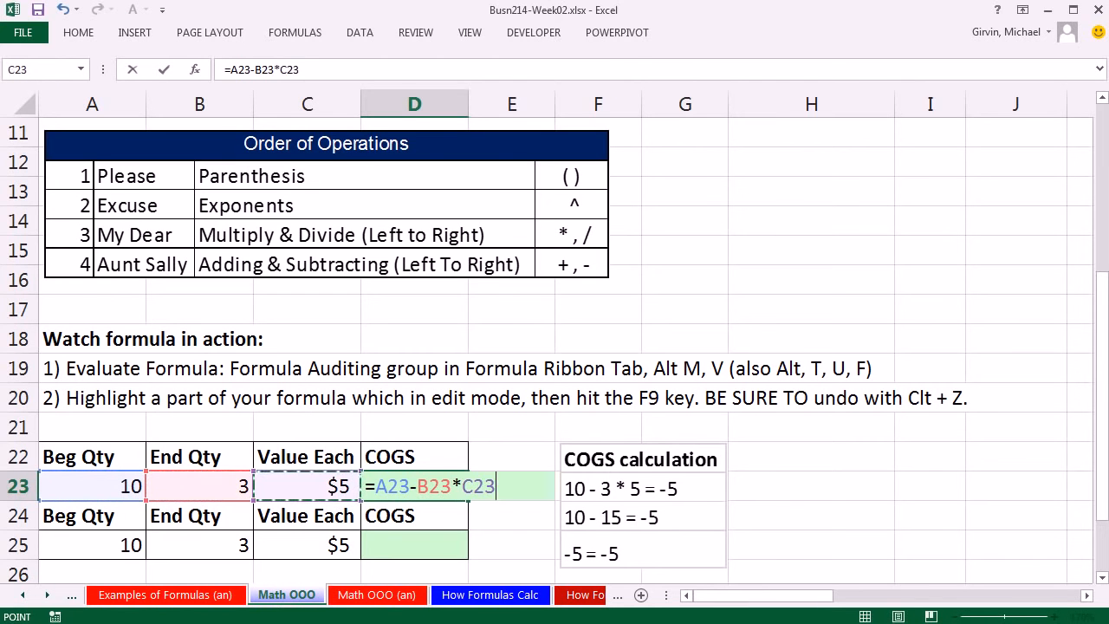
key("Return")
key("Return")
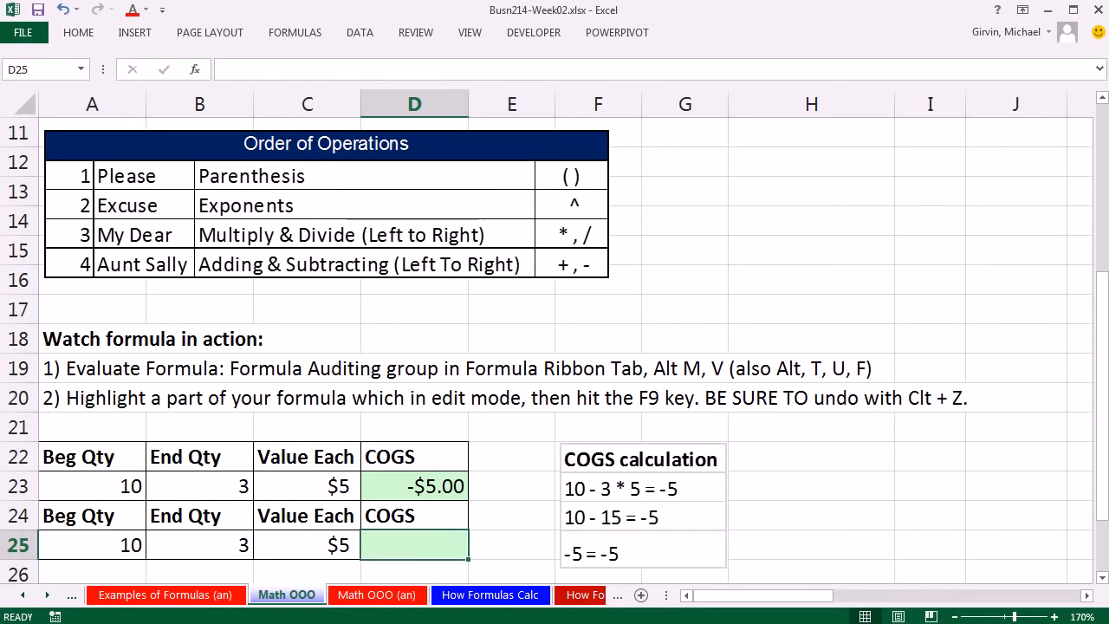
Step: Enter the COGS formula =(A25-B25)*C25 in cell D25 so the subtraction is calculated before the multiplication
type("=(")
key("Left")
key("Left")
key("Left")
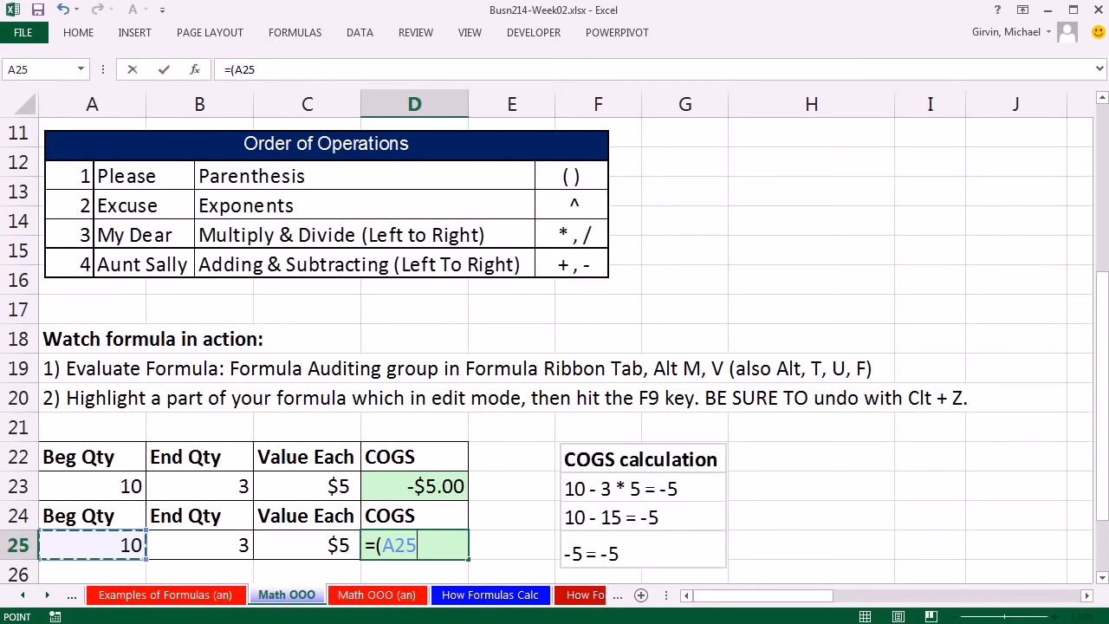
type("-")
key("Left")
key("Left")
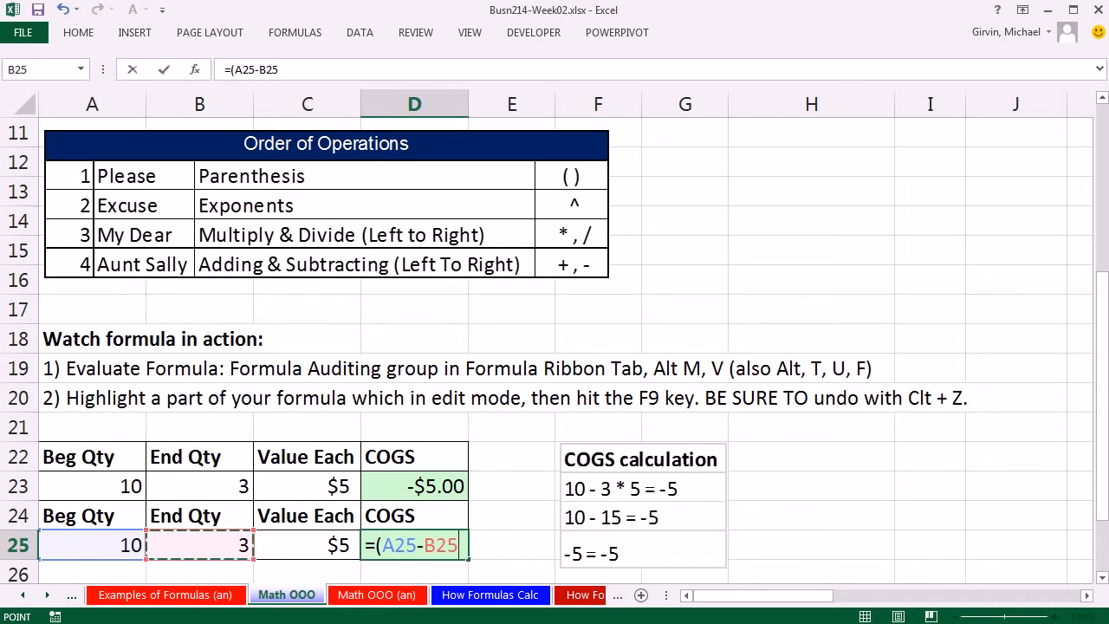
type(")*")
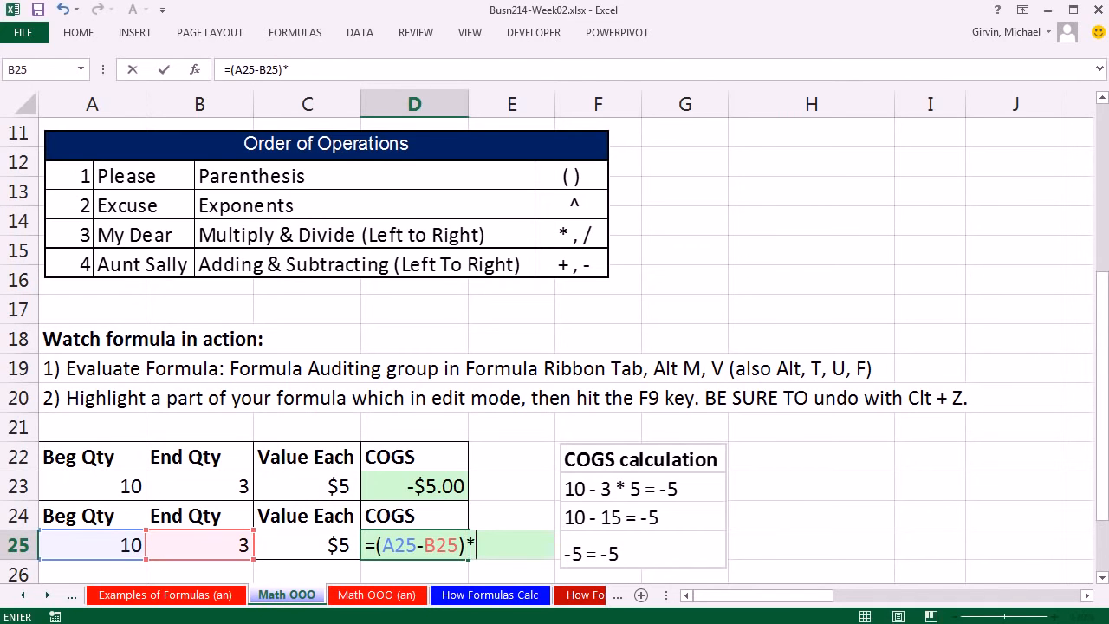
key("Left")
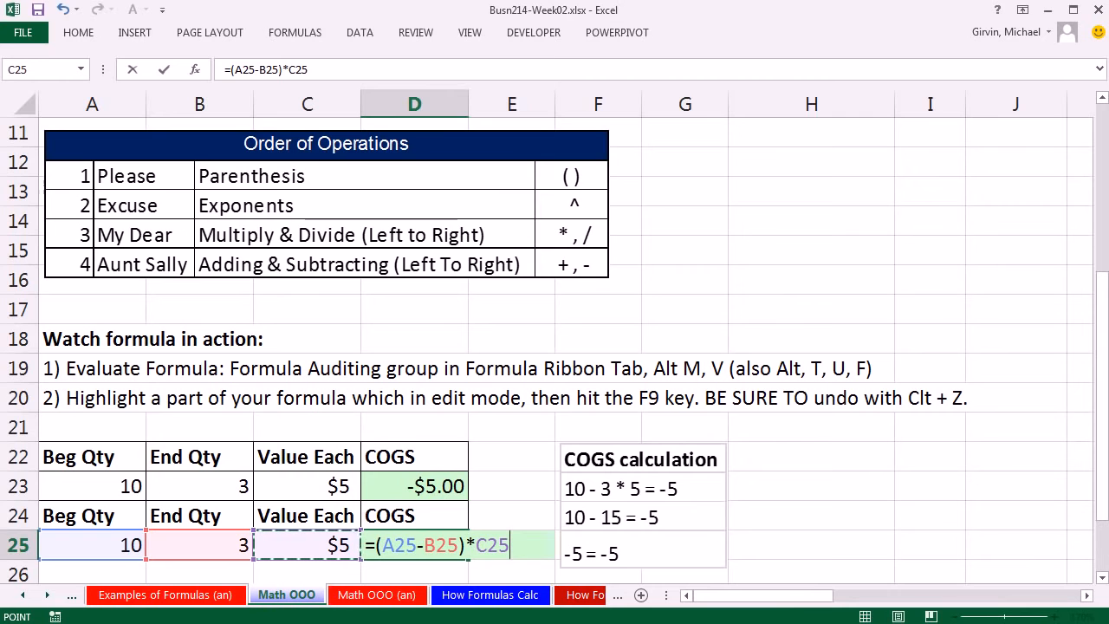
key("ctrl+Return")
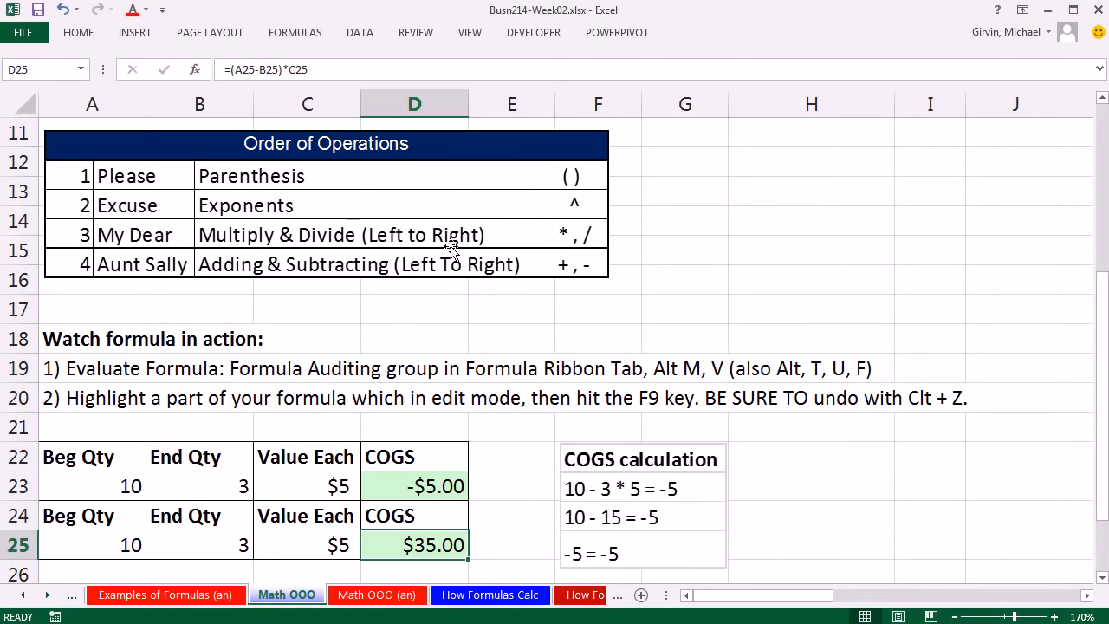
Step: On the How Formulas Calc sheet, enter =SUM(F26:F29) in the Colon cell C25 to total the Jan values
left_click(478, 594)
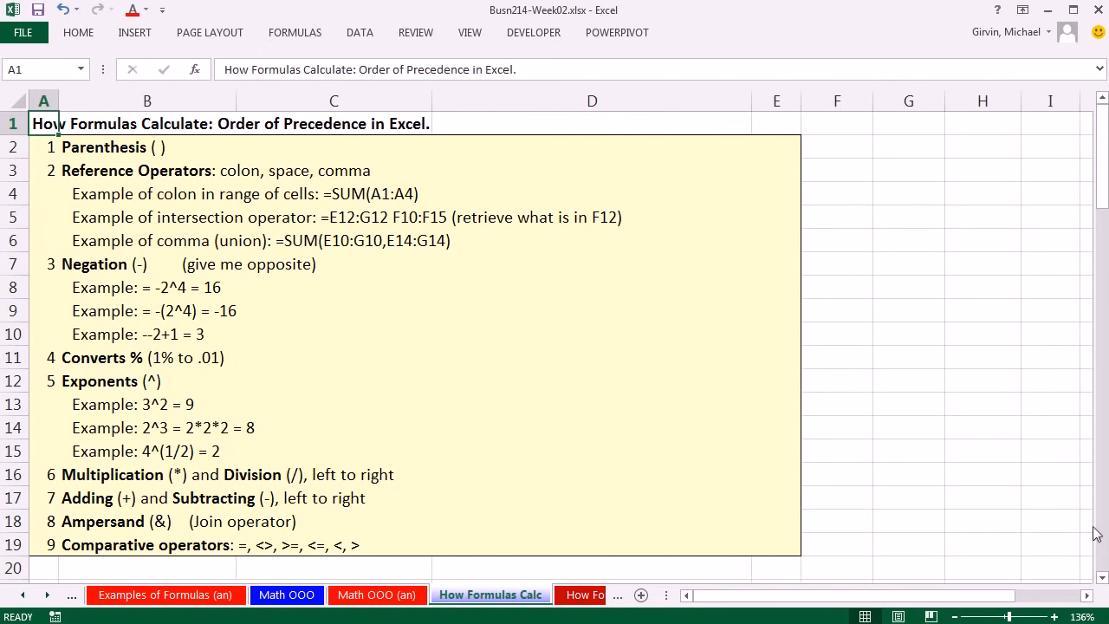
left_click(1102, 578)
scroll(1102, 578, "down", 3)
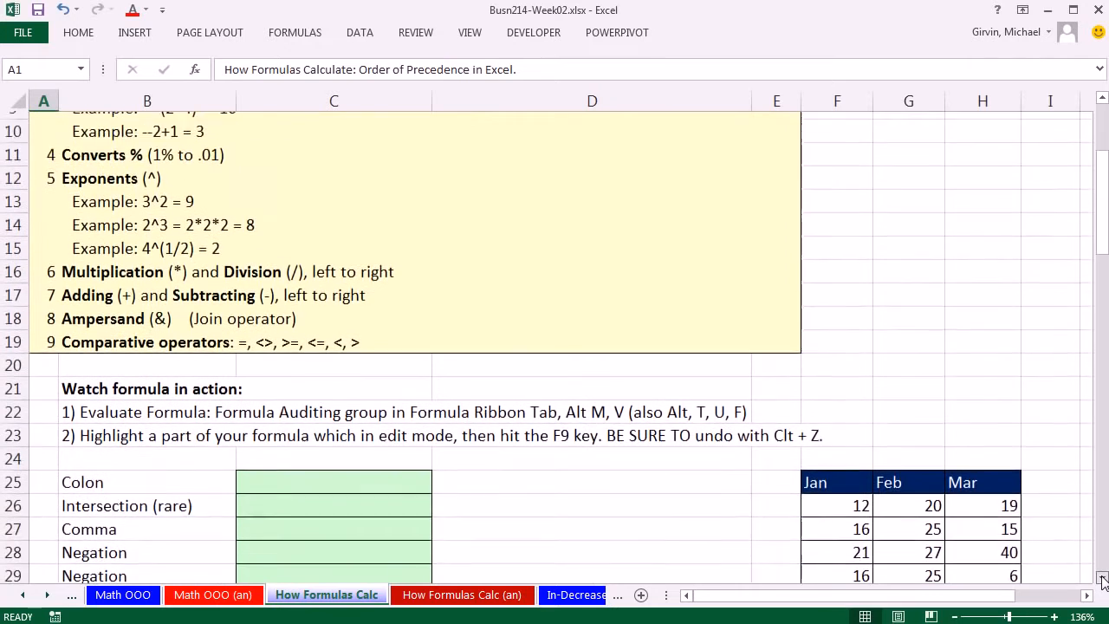
scroll(1102, 578, "down", 5)
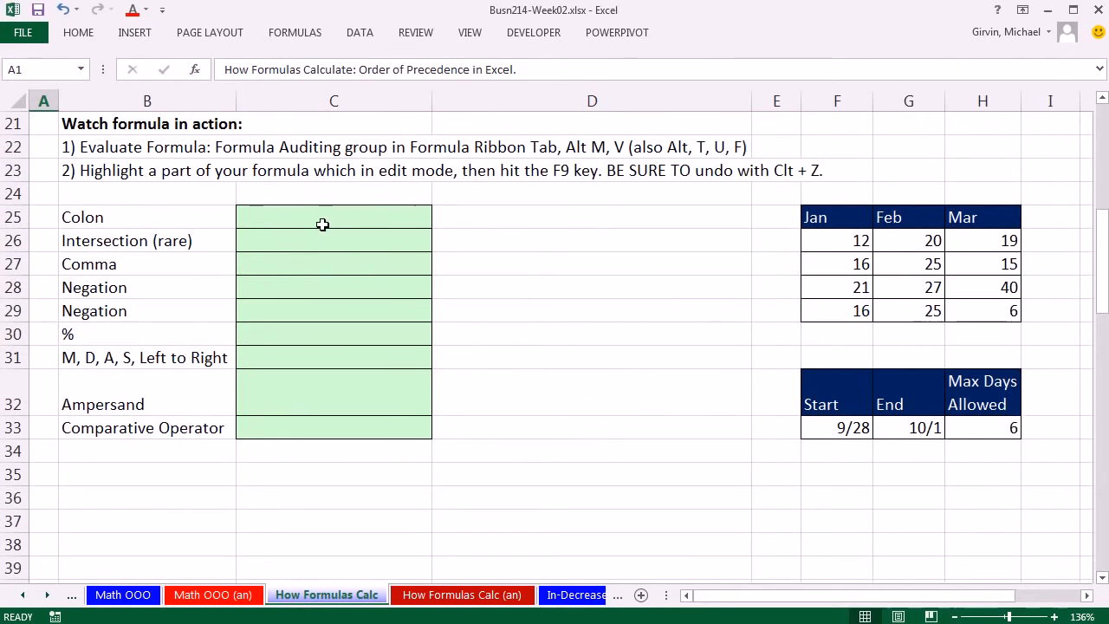
left_click(334, 223)
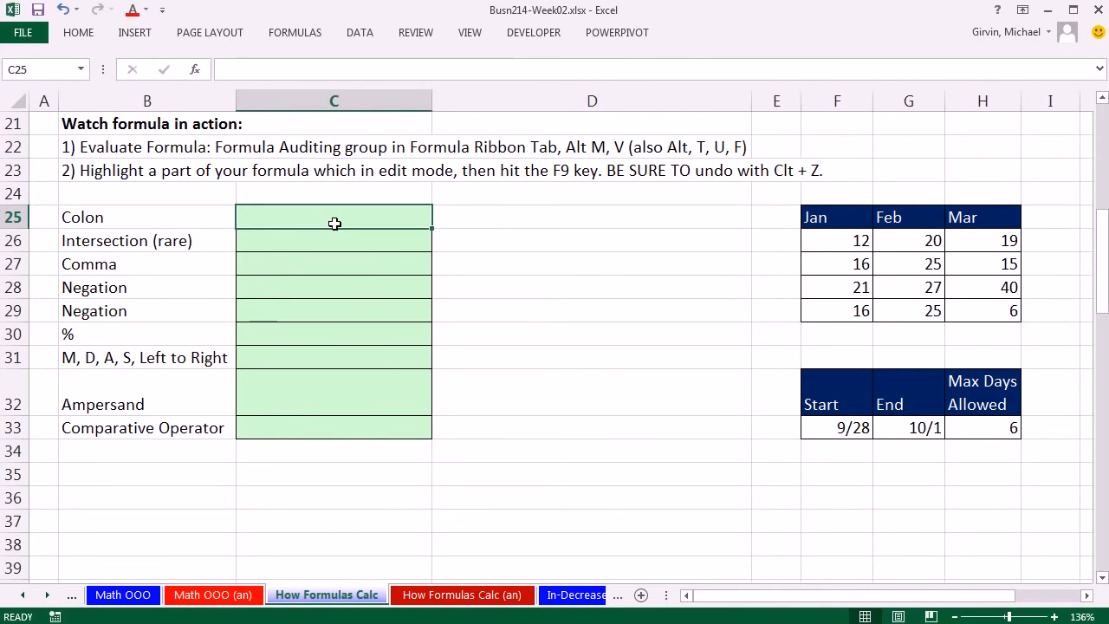
type("=sum")
key("Tab")
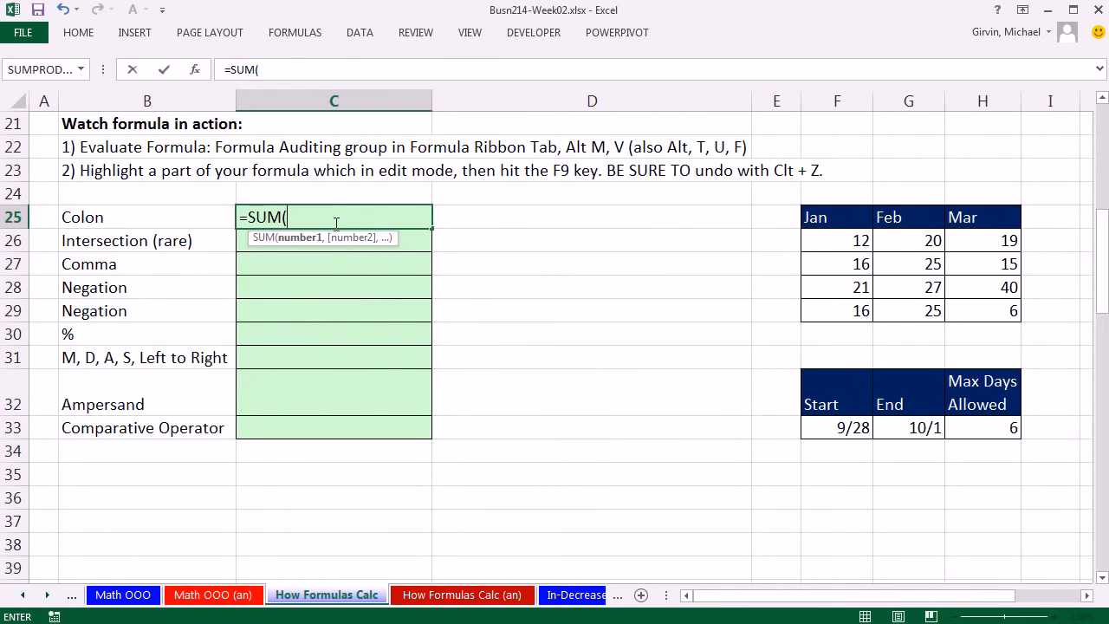
left_click_drag(844, 242, 830, 314)
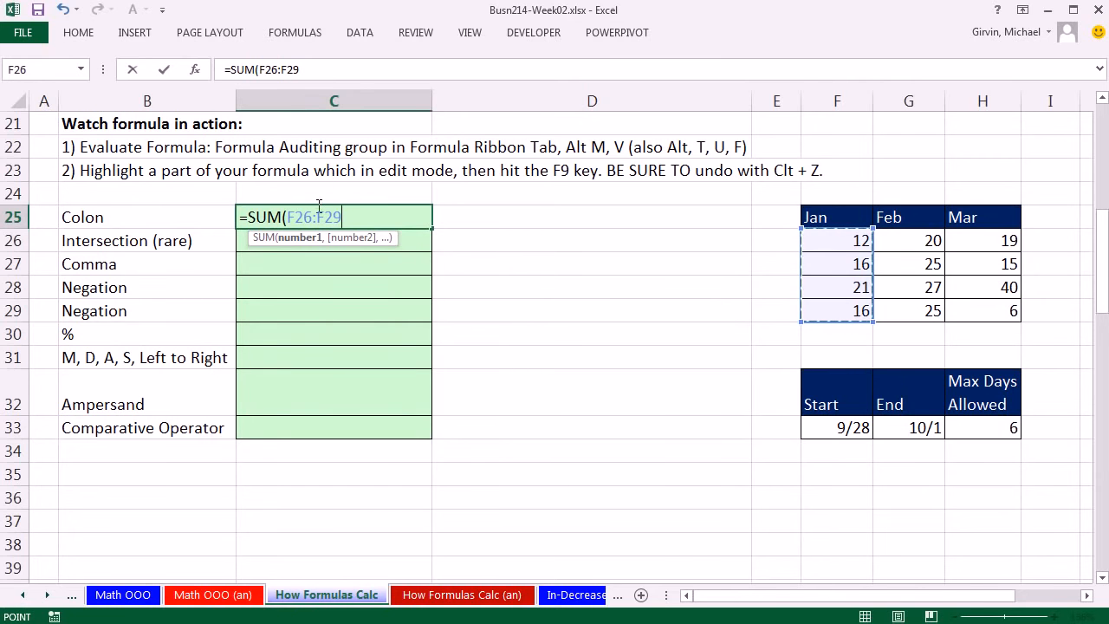
type(")")
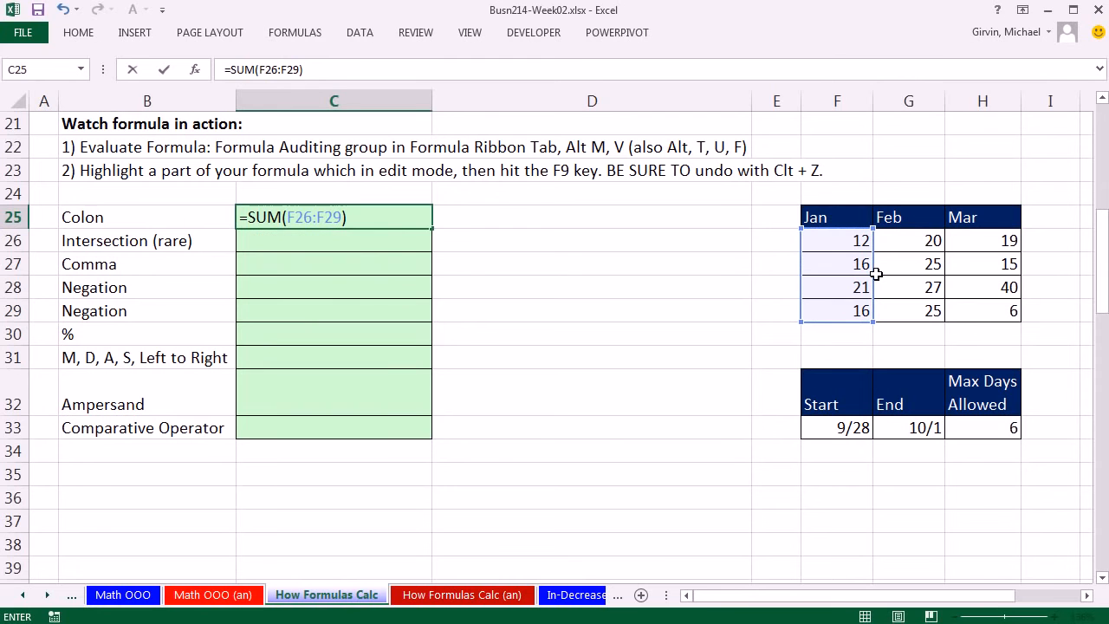
key("ctrl+Return")
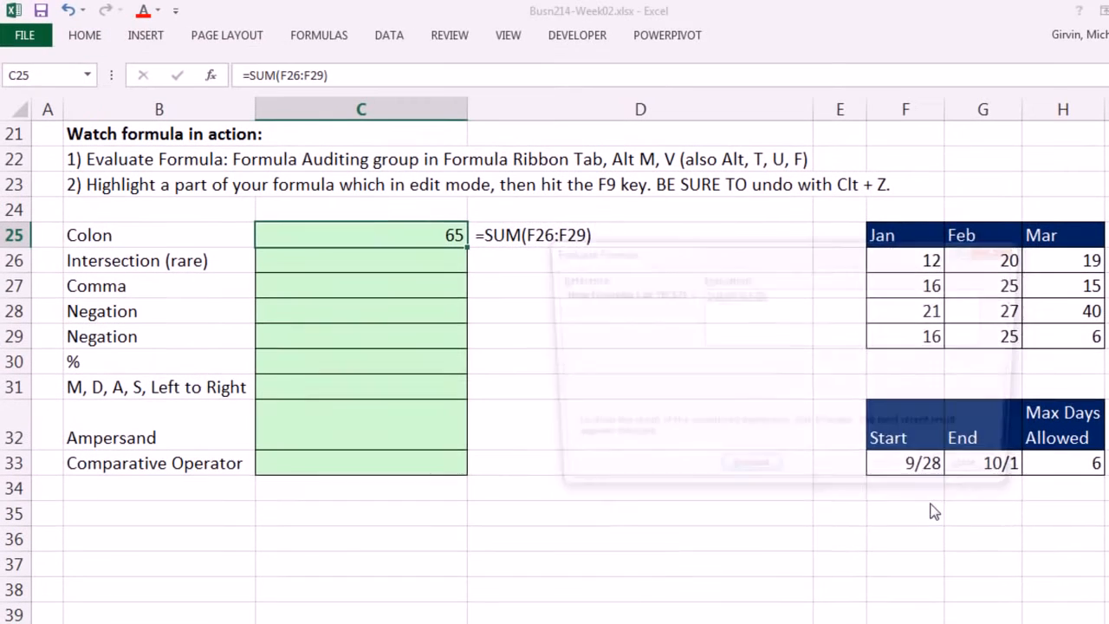
Step: Step through the calculation of the SUM formula in C25 with Evaluate Formula, then close the evaluation
key("alt+m")
key("v")
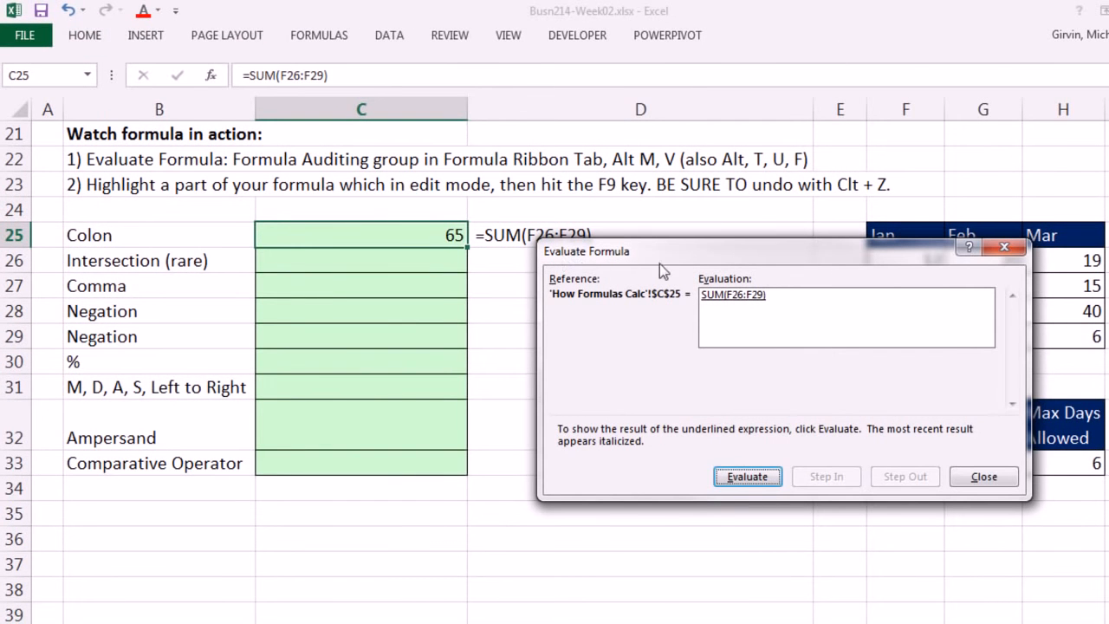
left_click(749, 480)
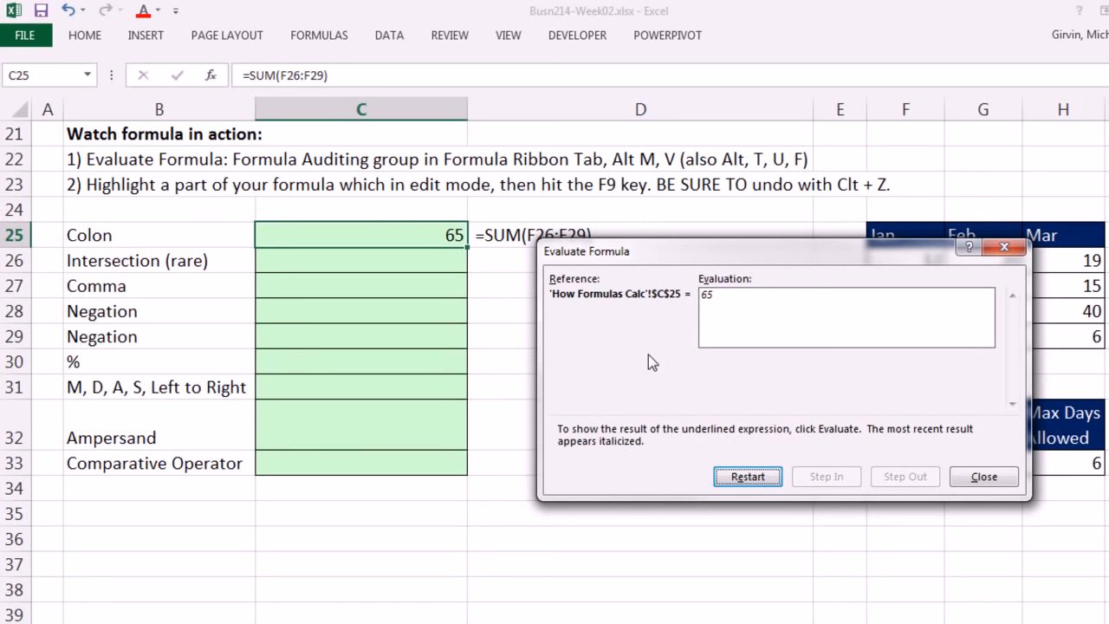
key("Escape")
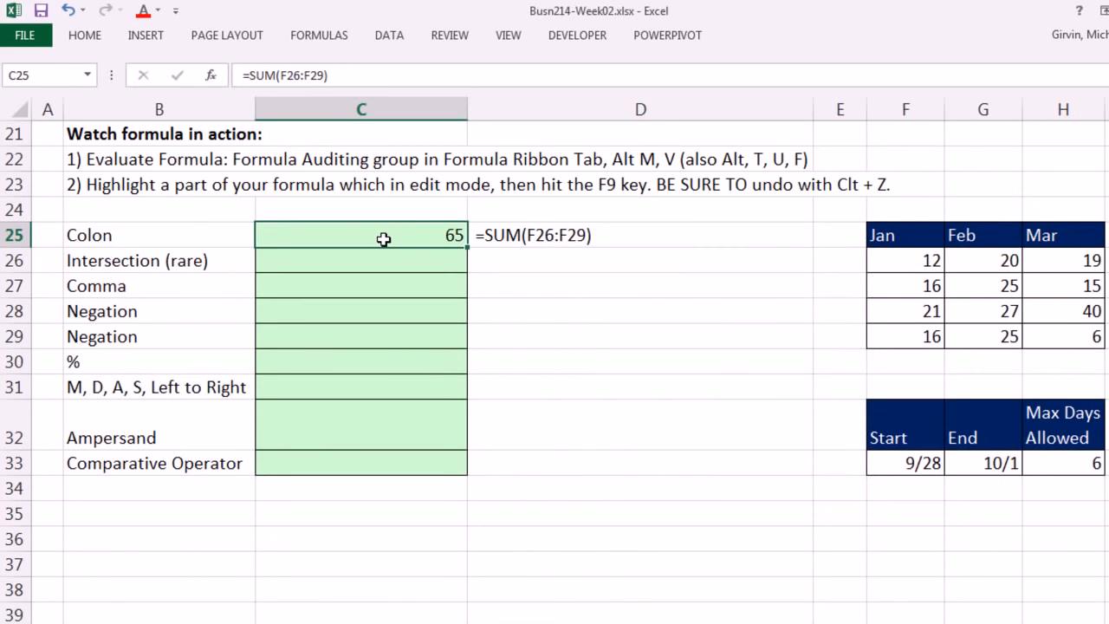
Step: Evaluate only the F26:F29 argument inside the SUM formula in C25 while editing it, then cancel the edit
double_click(384, 239)
left_click_drag(311, 232, 372, 234)
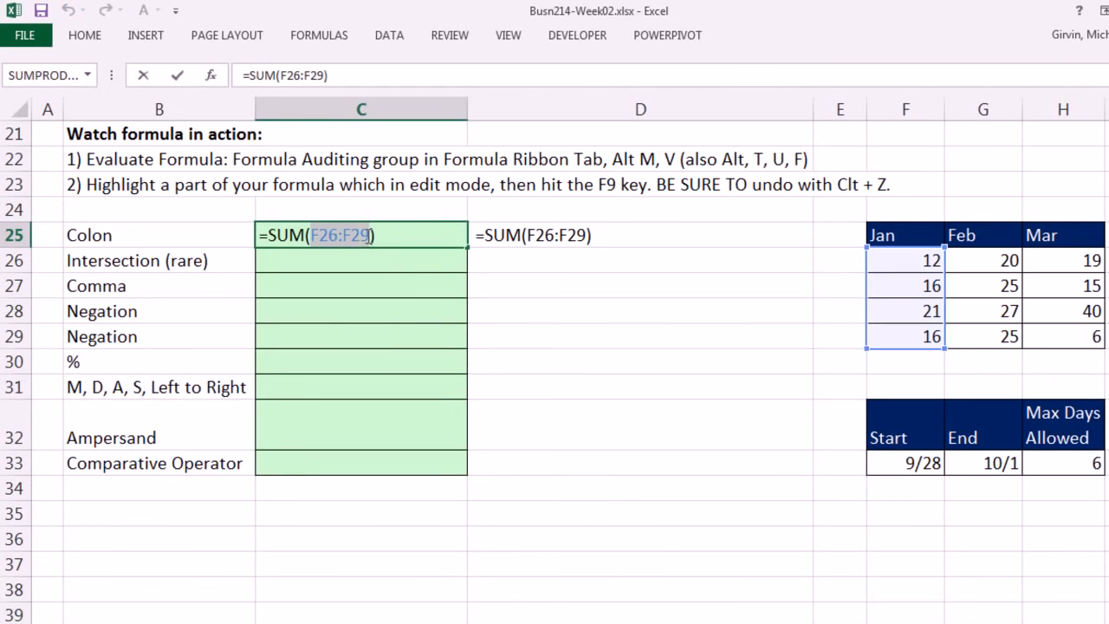
left_click(312, 234)
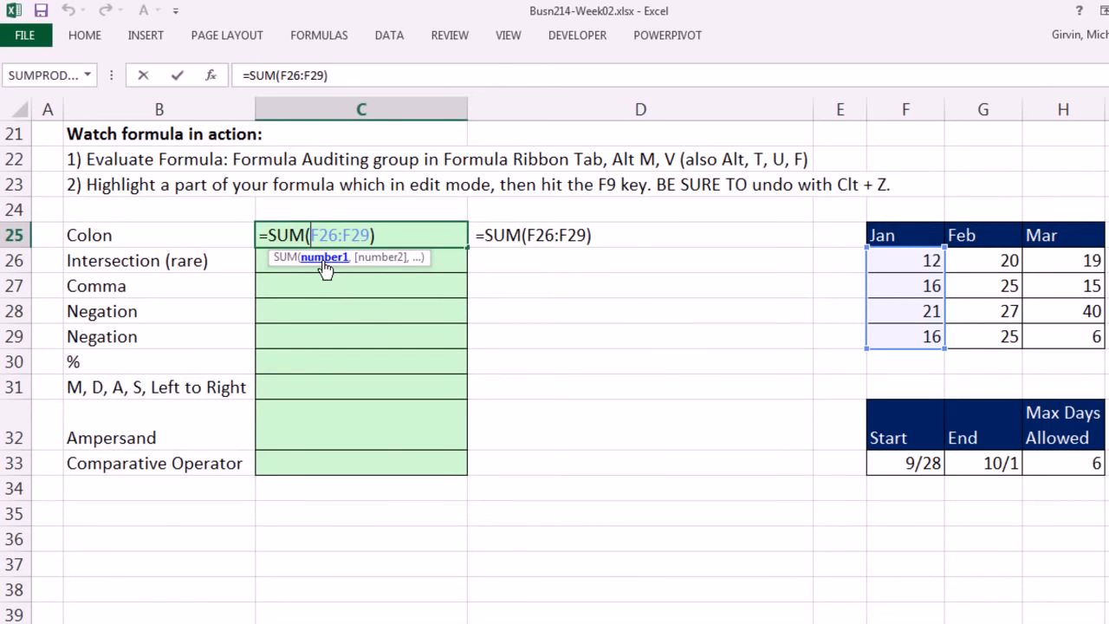
left_click(325, 258)
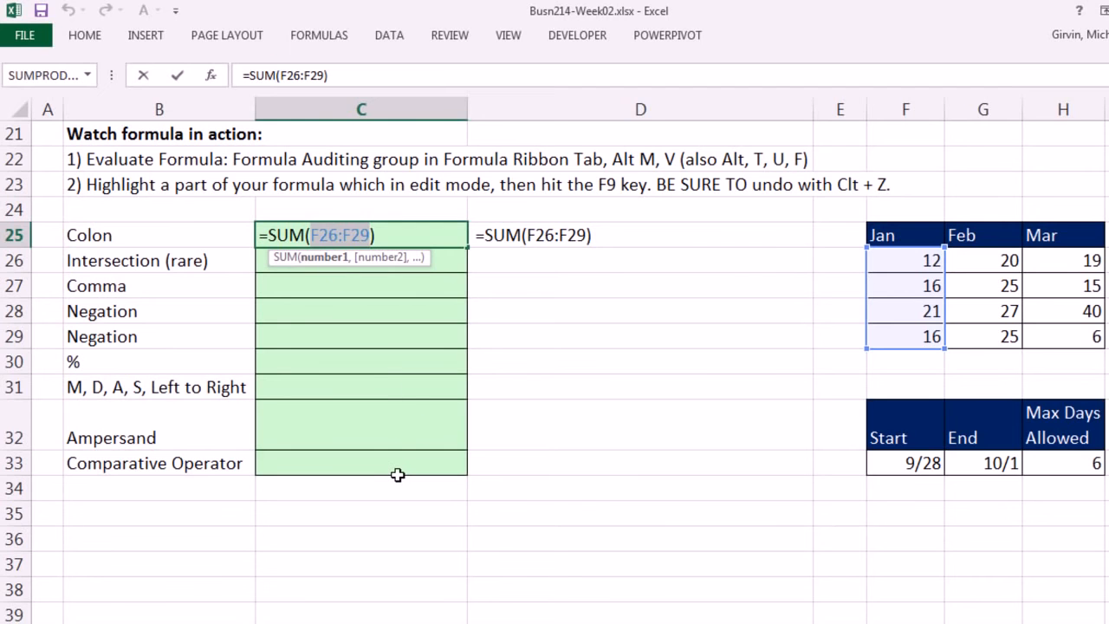
key("F9")
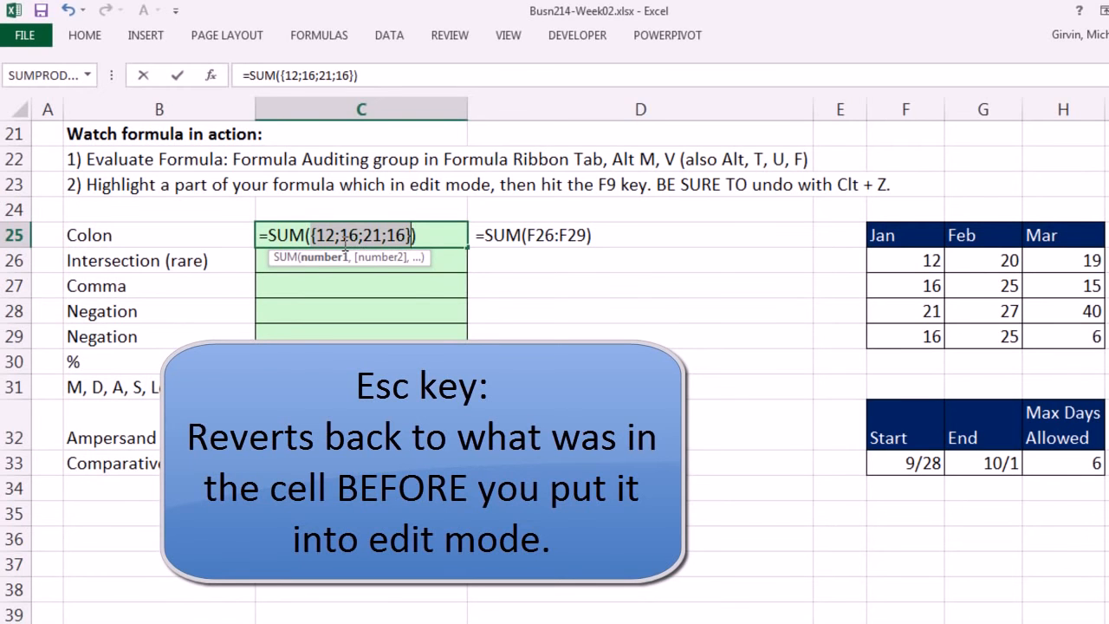
key("Escape")
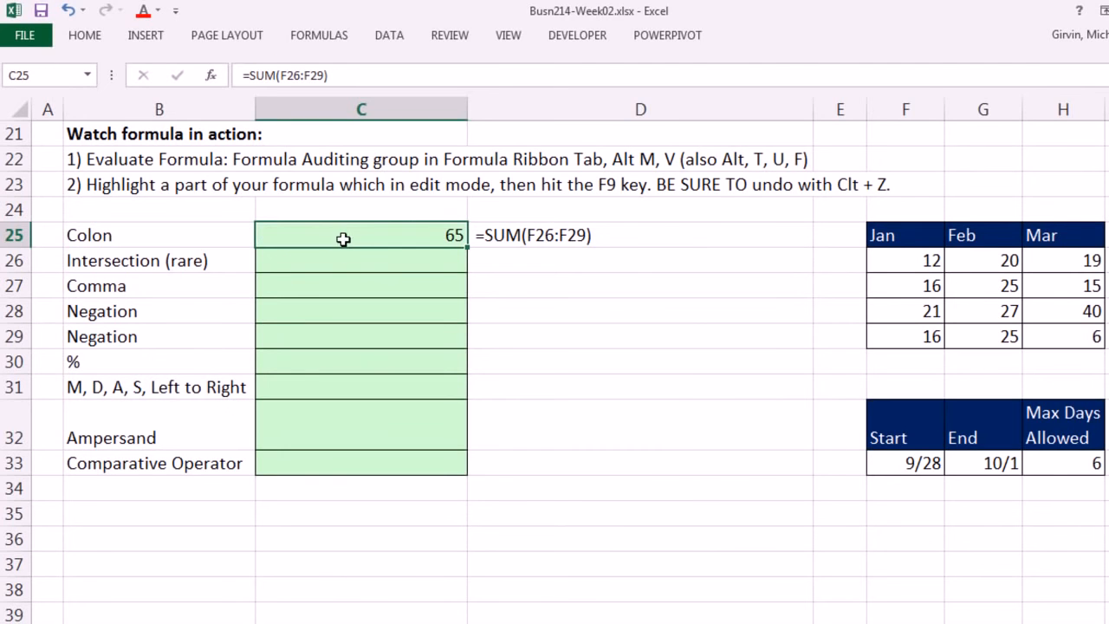
Step: Enter the intersection formula =F27:H27 G26:G29 in cell C26 to retrieve the value where the two ranges cross
left_click(347, 258)
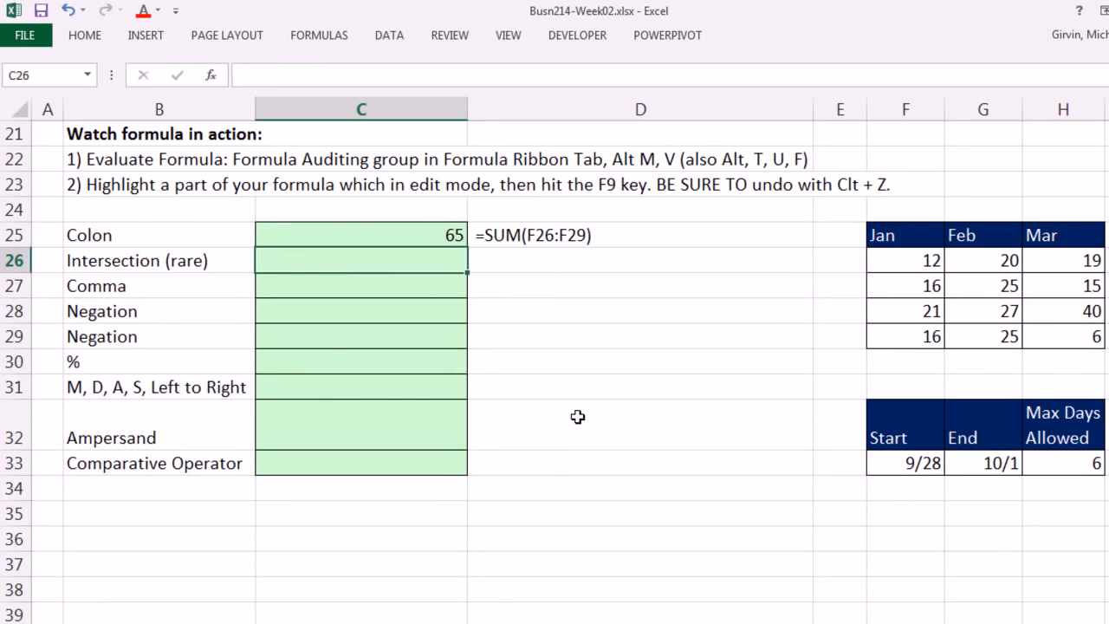
type("=")
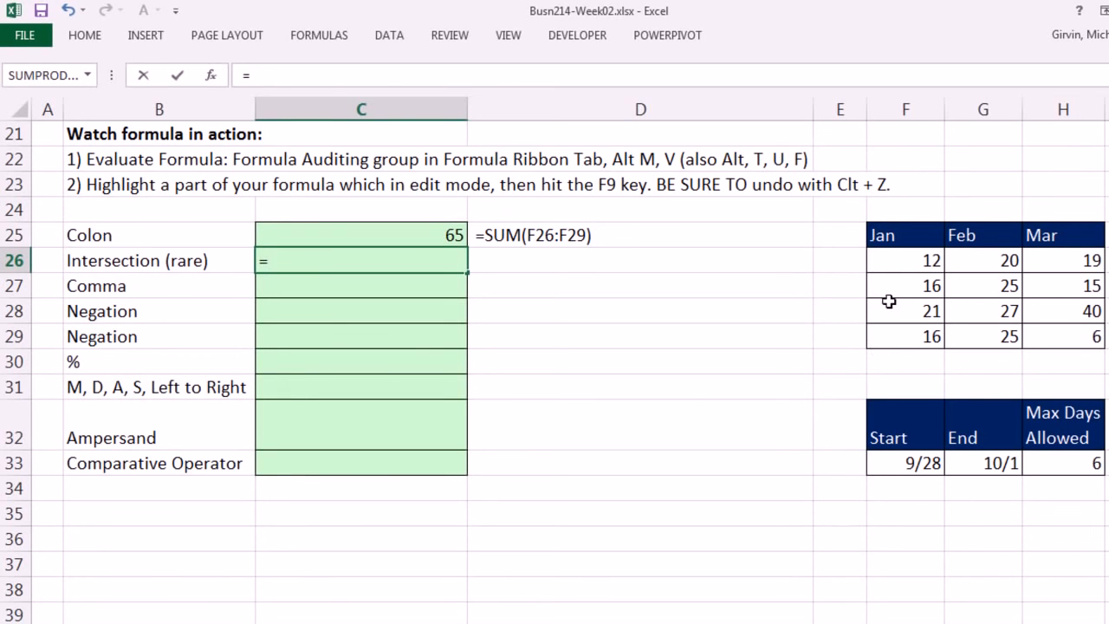
left_click_drag(893, 279, 1051, 294)
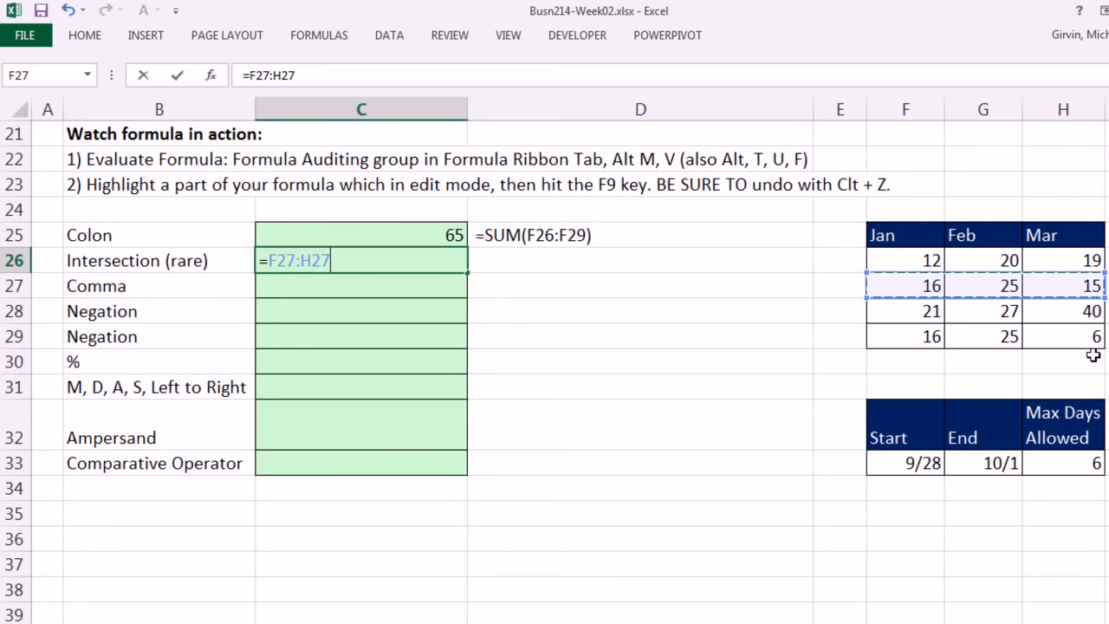
key("F2")
left_click_drag(996, 260, 1014, 337)
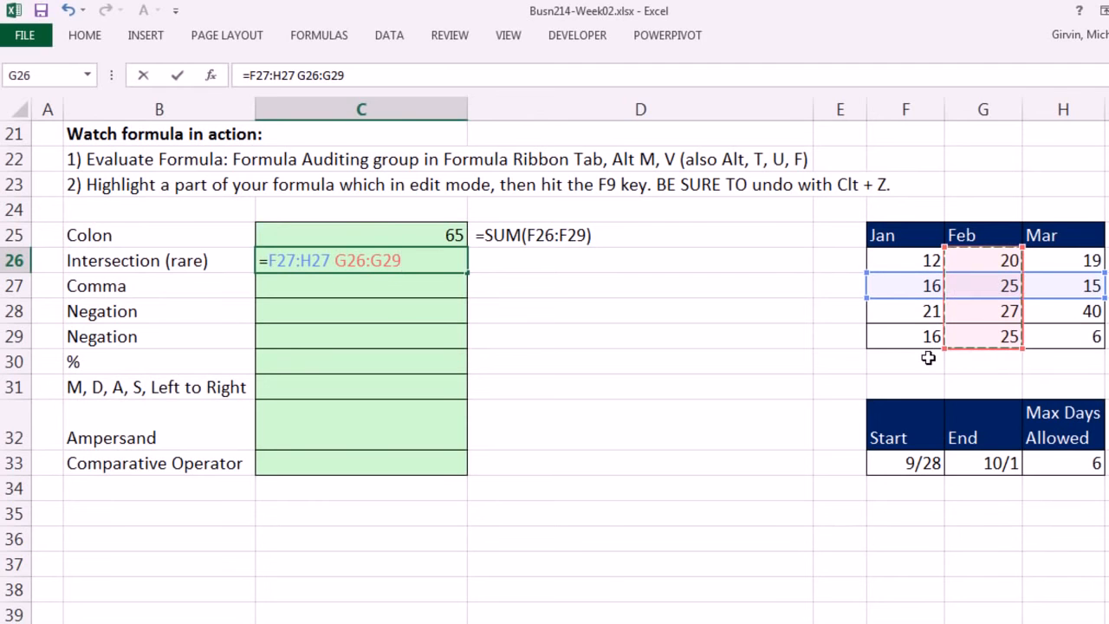
key("ctrl+Return")
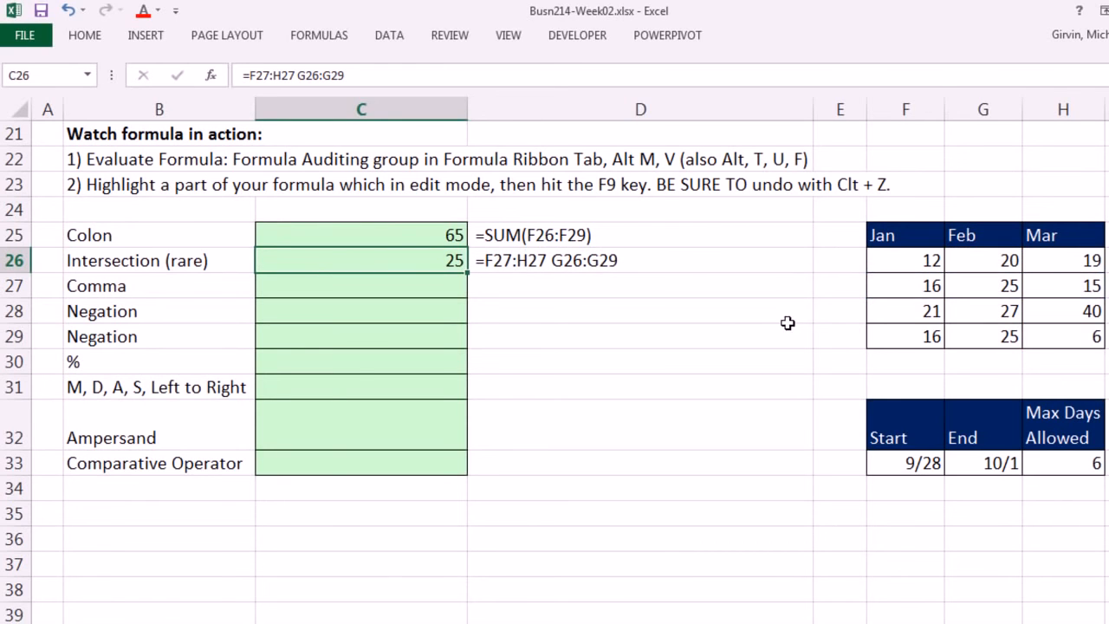
Step: Try the intersection formula =F26:F29 H26:H29 on two non-overlapping columns in cell C27, then clear the cell
left_click(395, 286)
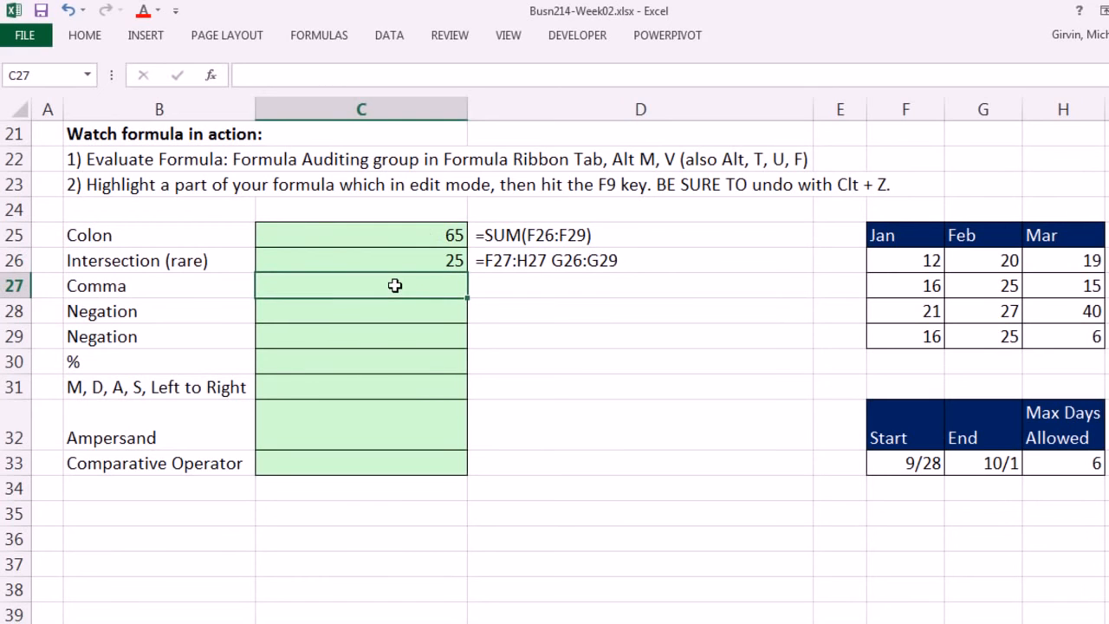
key("F2")
type("=")
left_click_drag(884, 259, 914, 336)
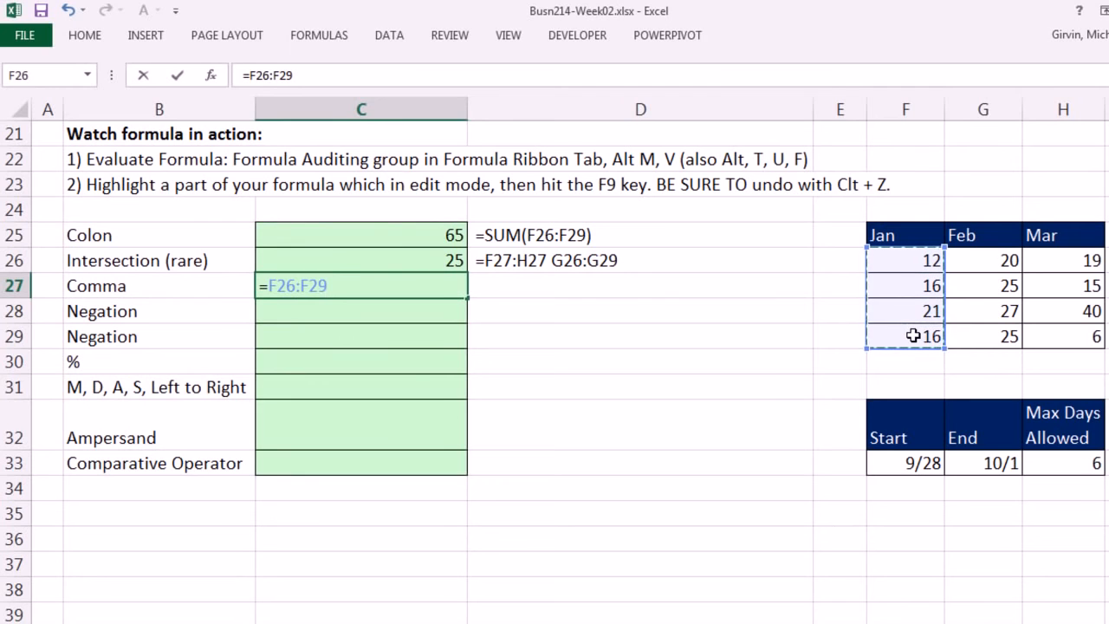
left_click_drag(1053, 262, 1074, 331)
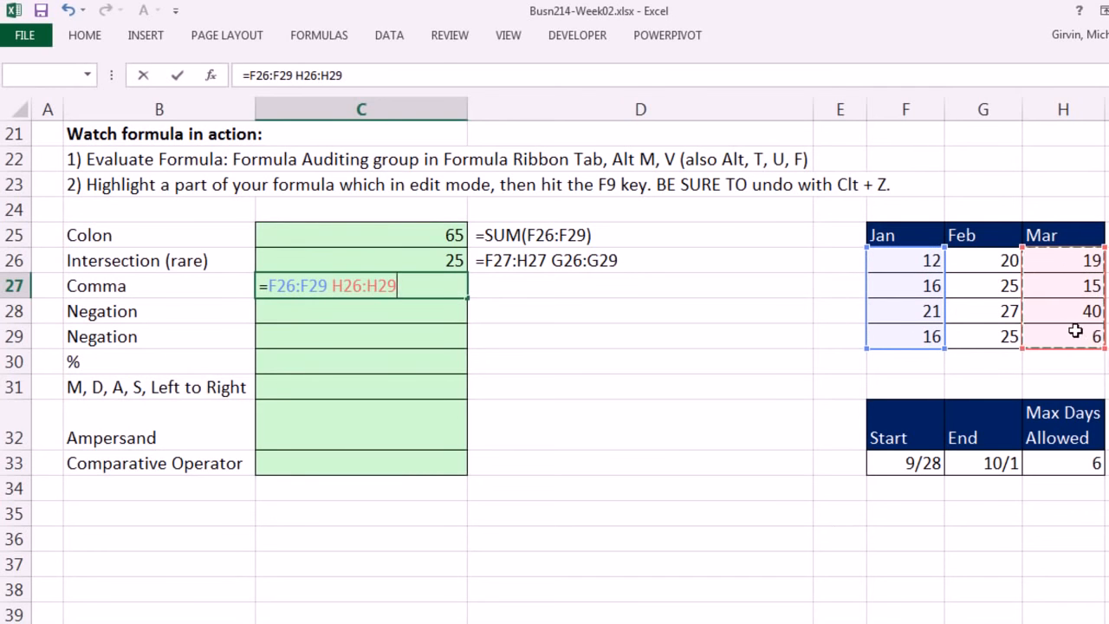
key("ctrl+Return")
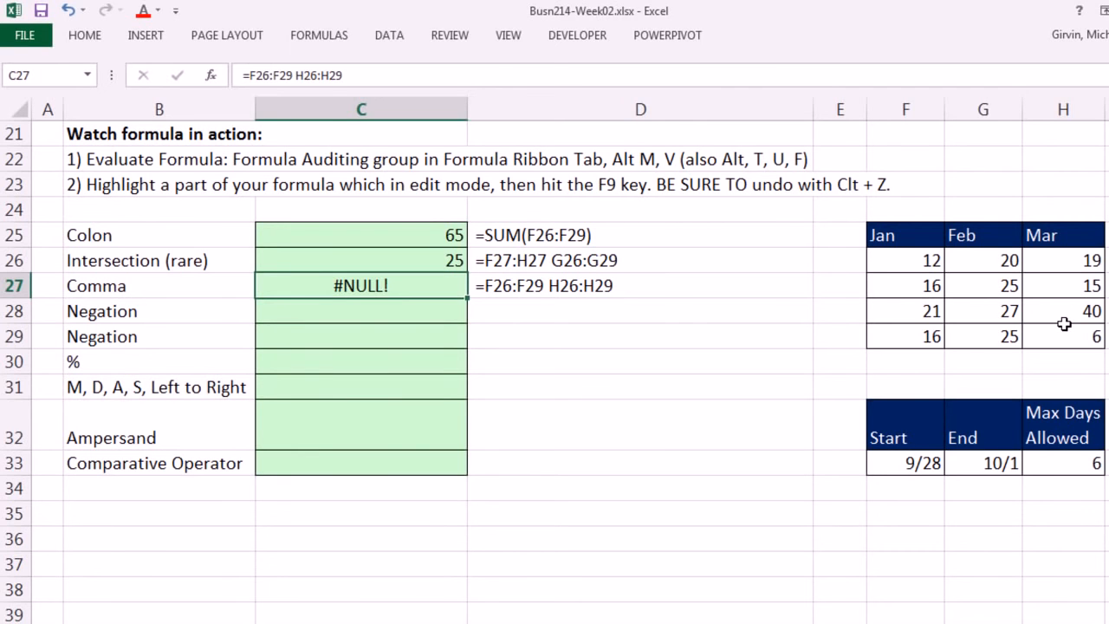
key("Delete")
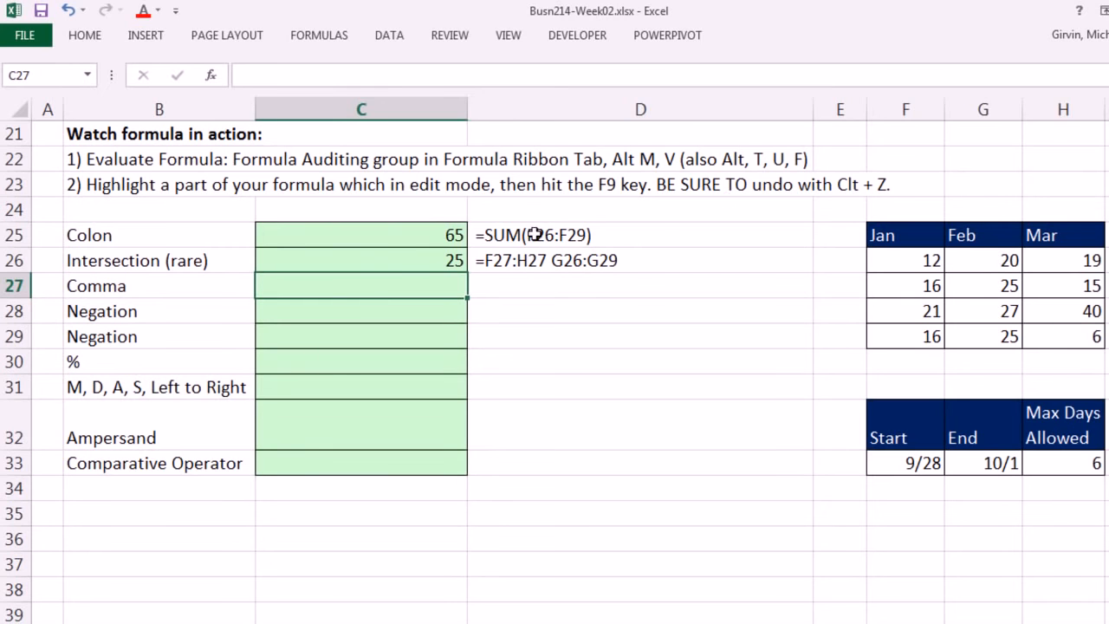
Step: Review the ranges referenced by the intersection formula in C26, leaving the formula as entered
double_click(401, 267)
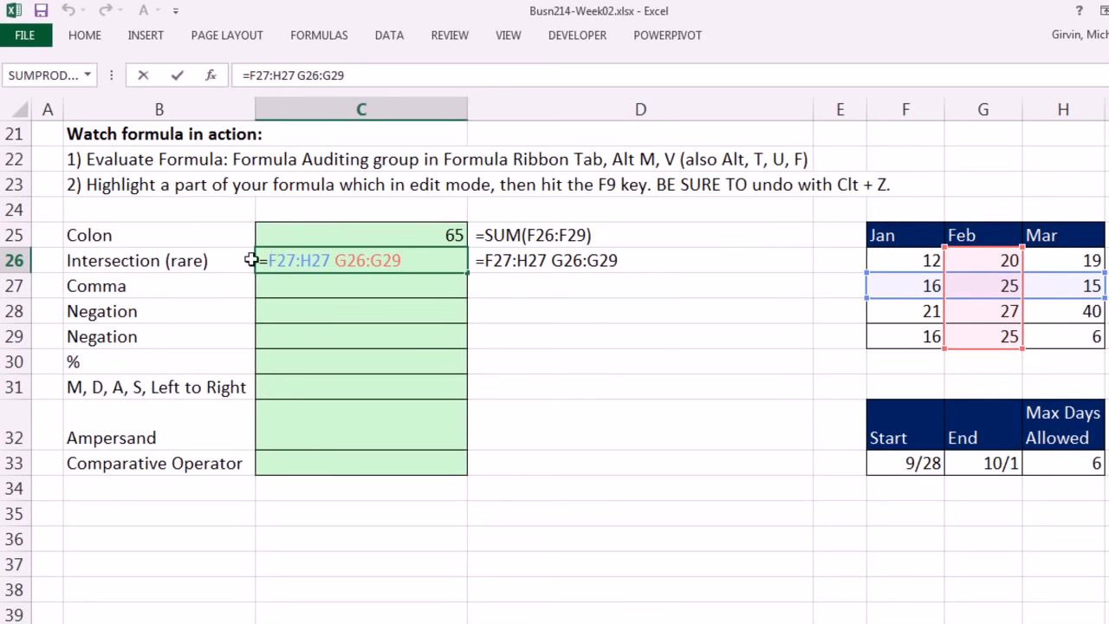
key("ctrl+Return")
Step: Enter =SUM(F26:F29,H26:H29) in cell C27 to total the Jan and Mar columns using the comma operator
left_click(327, 286)
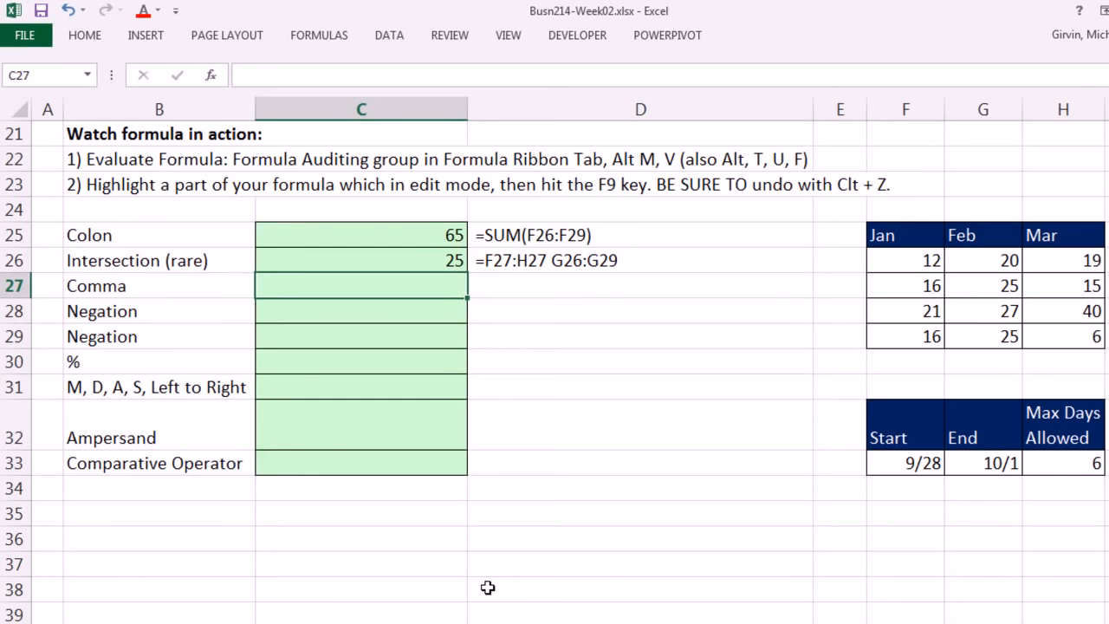
type("=sum")
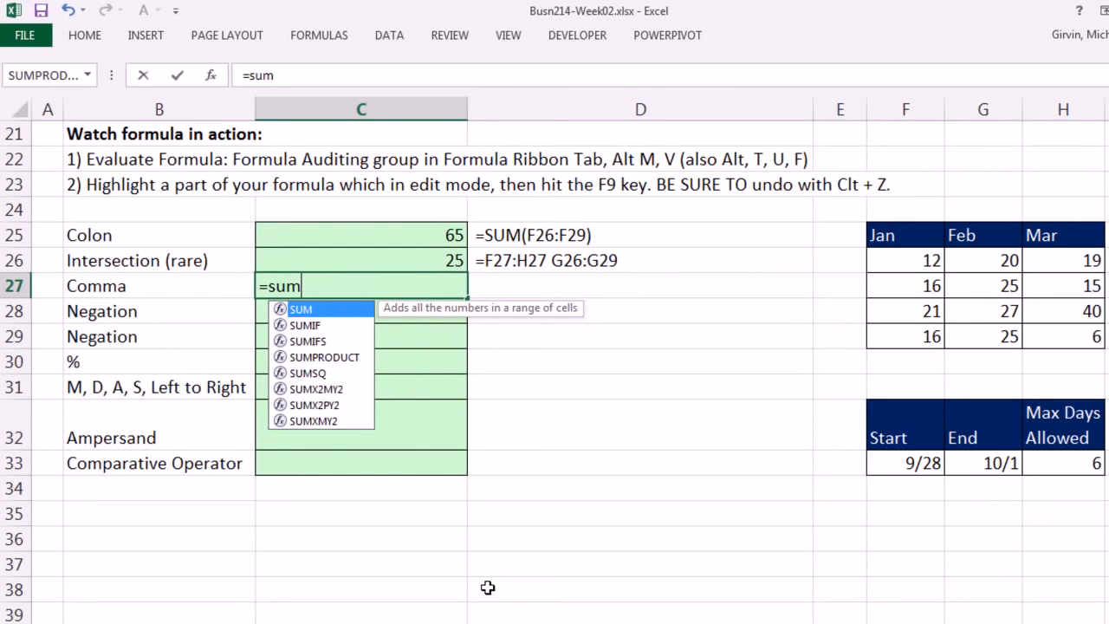
key("Tab")
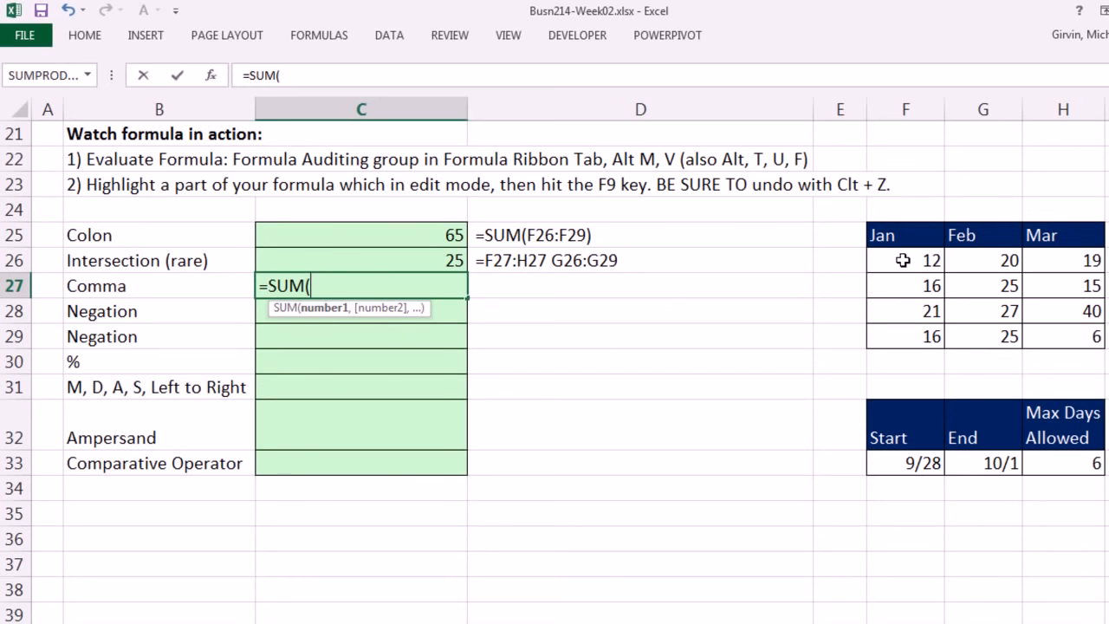
left_click_drag(901, 264, 914, 340)
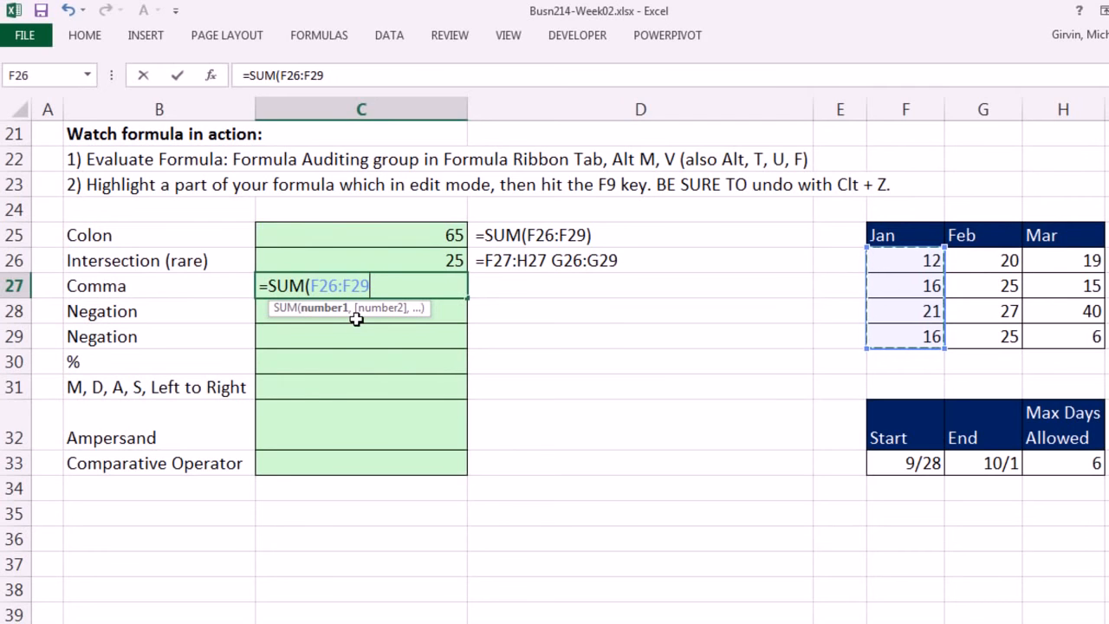
type(",")
left_click_drag(1061, 257, 1074, 338)
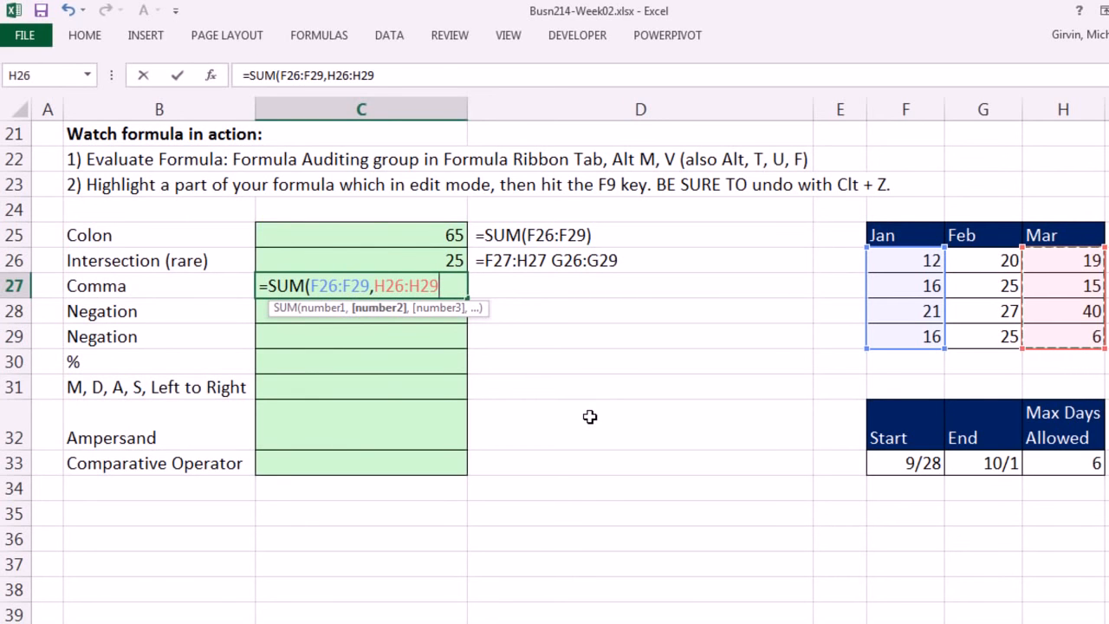
type(")")
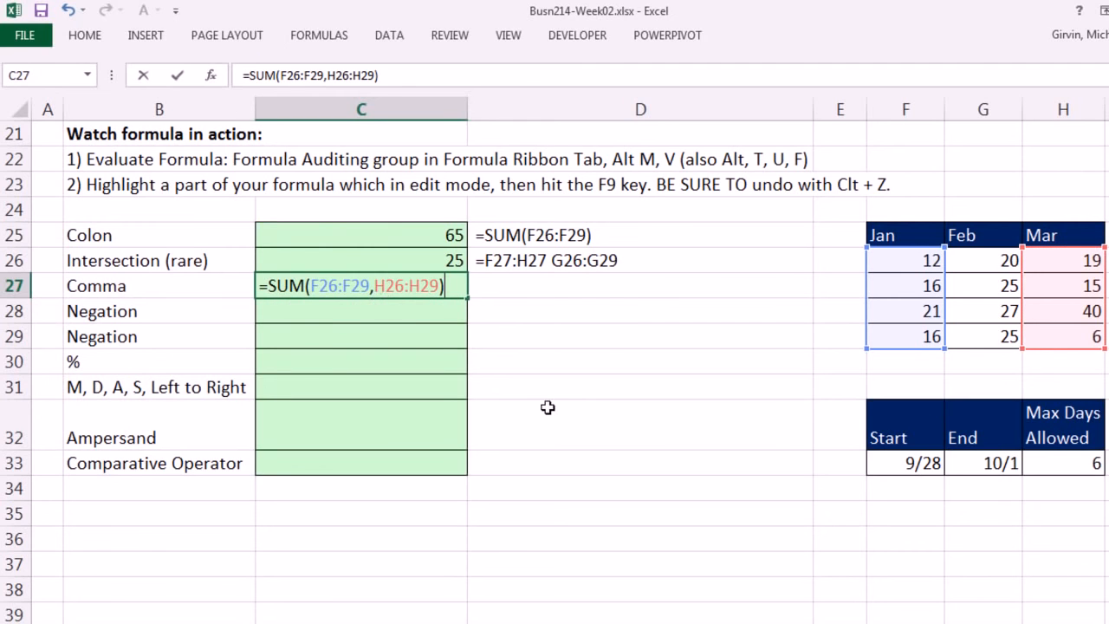
key("ctrl+Return")
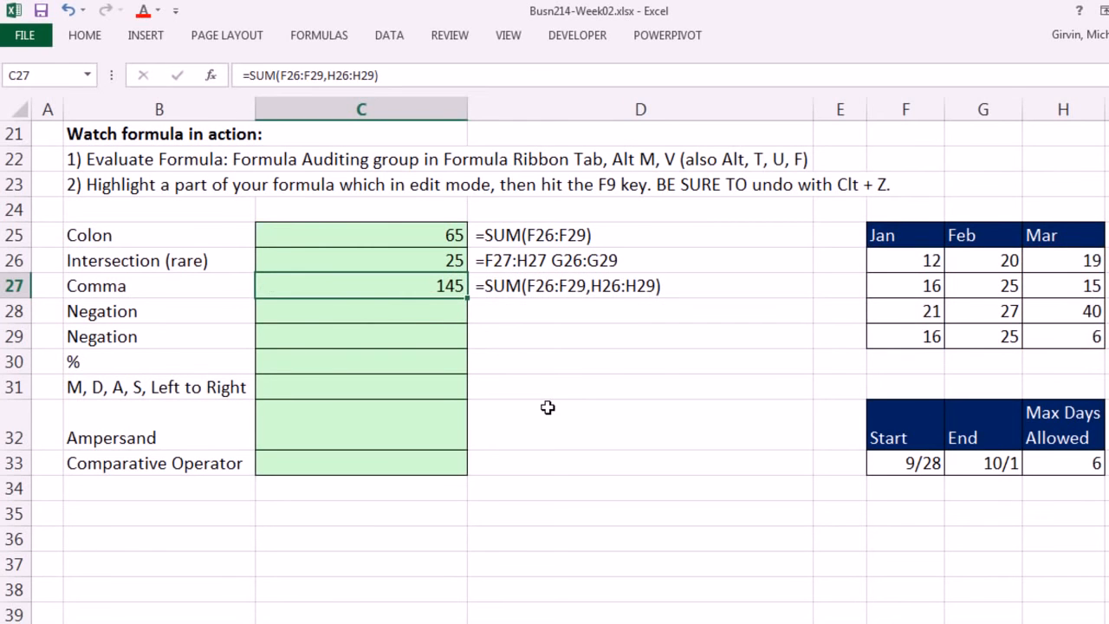
Step: Enter the formula =-2^2 in the first Negation cell, C28
left_click(428, 314)
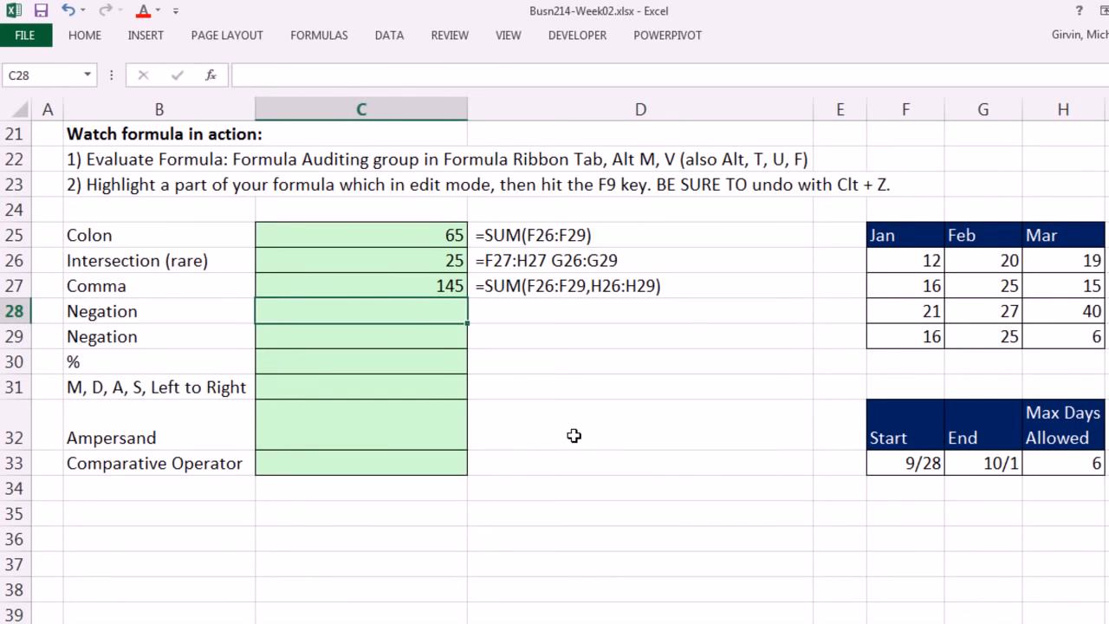
type("=-2^")
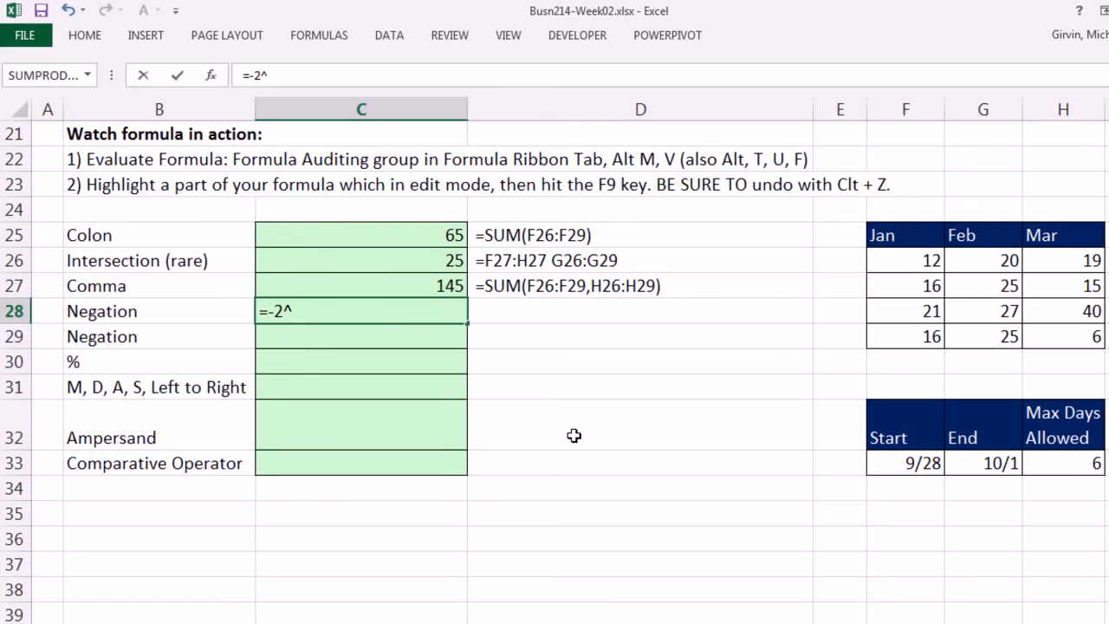
type("2")
key("ctrl+Return")
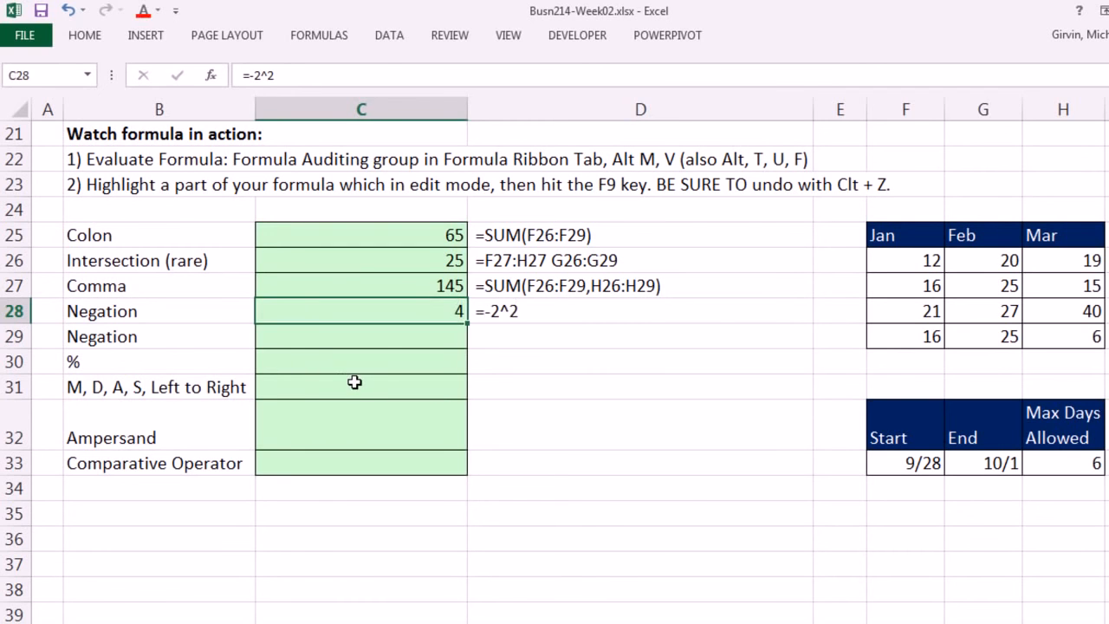
Step: Enter the formula =-(2^2) in the second Negation cell, C29, so the exponent is calculated before the negation
left_click(329, 340)
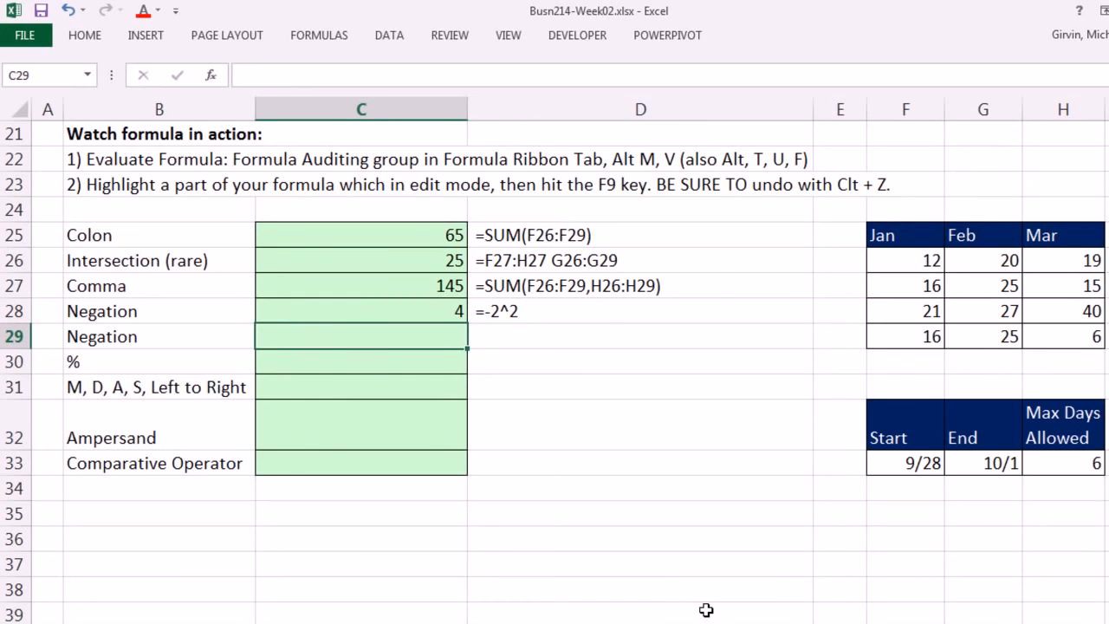
type("-(")
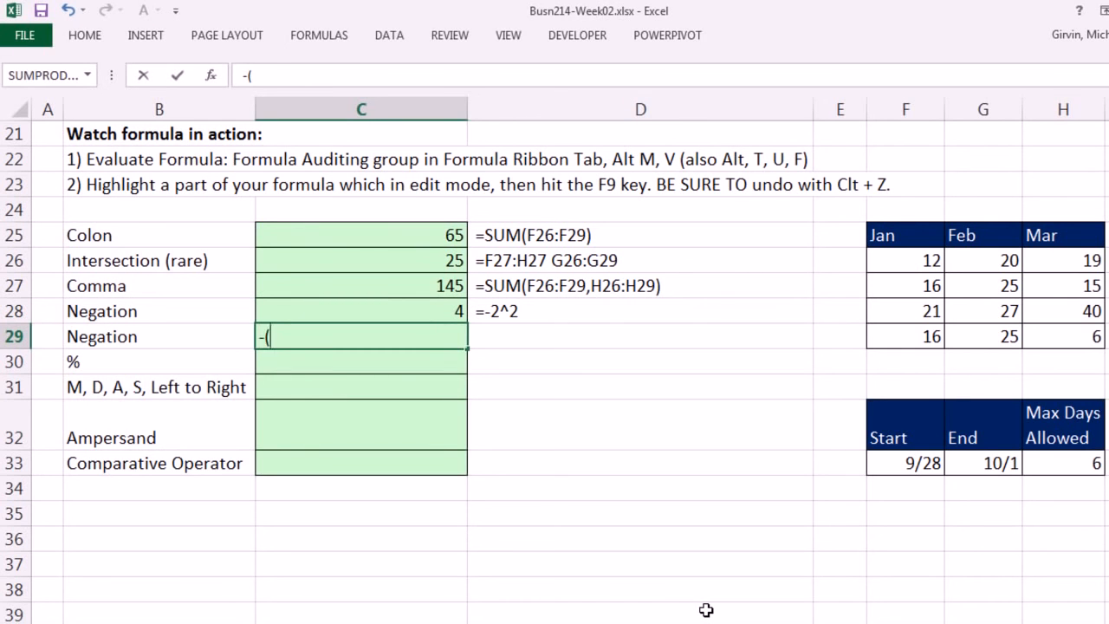
type("2^2)")
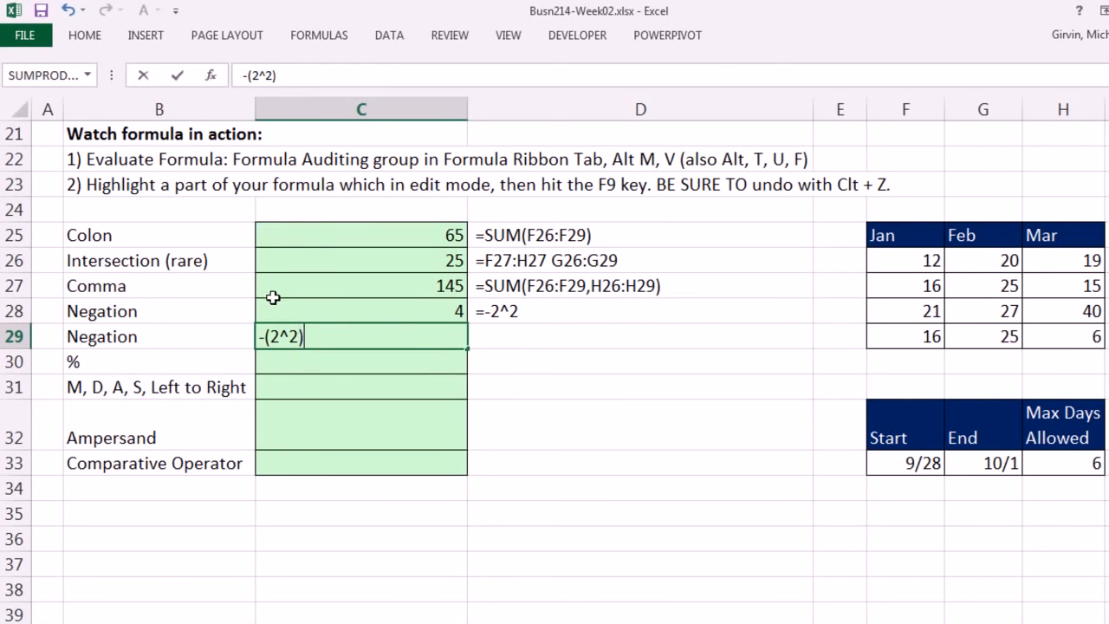
left_click(262, 336)
type("=")
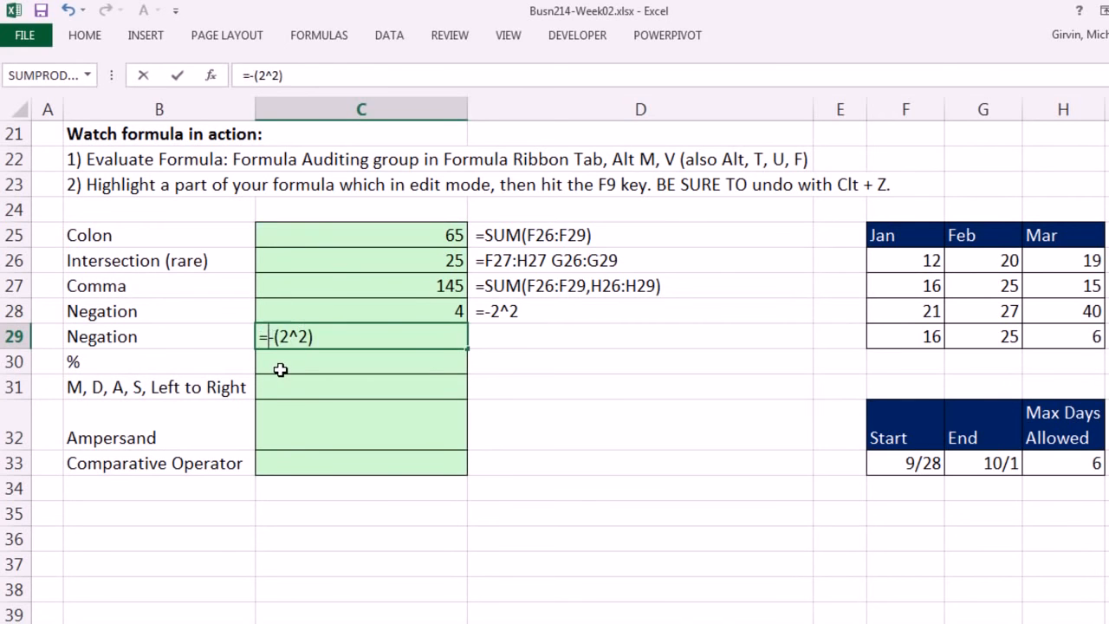
key("ctrl+Return")
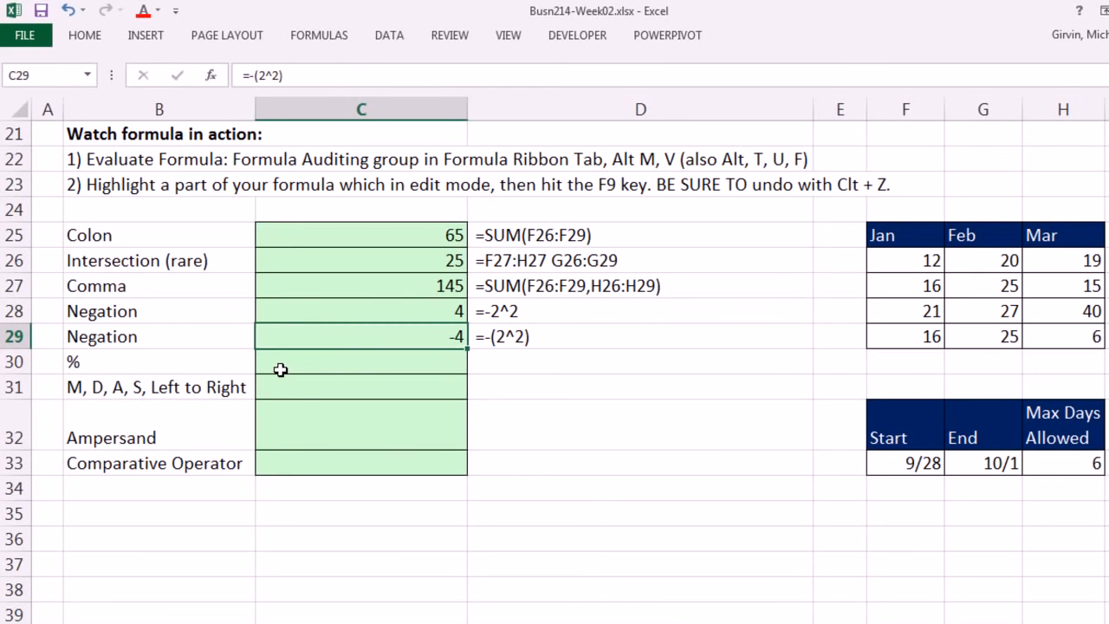
Step: Enter the formula =10*1% in cell C30 to demonstrate the percent operator
left_click(330, 362)
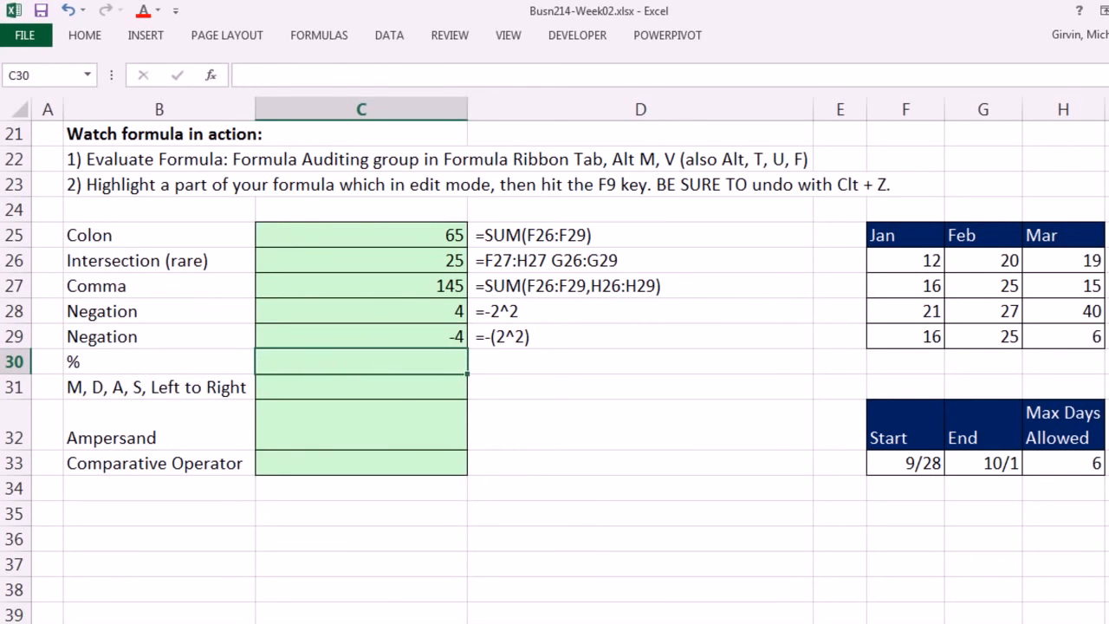
type("=1")
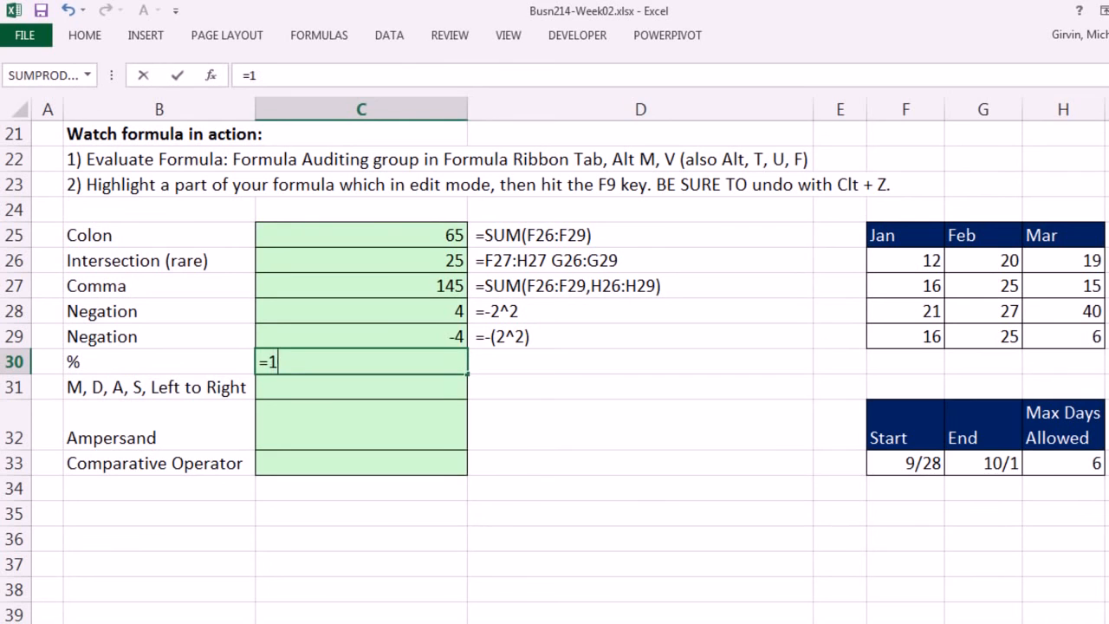
type("0*1%")
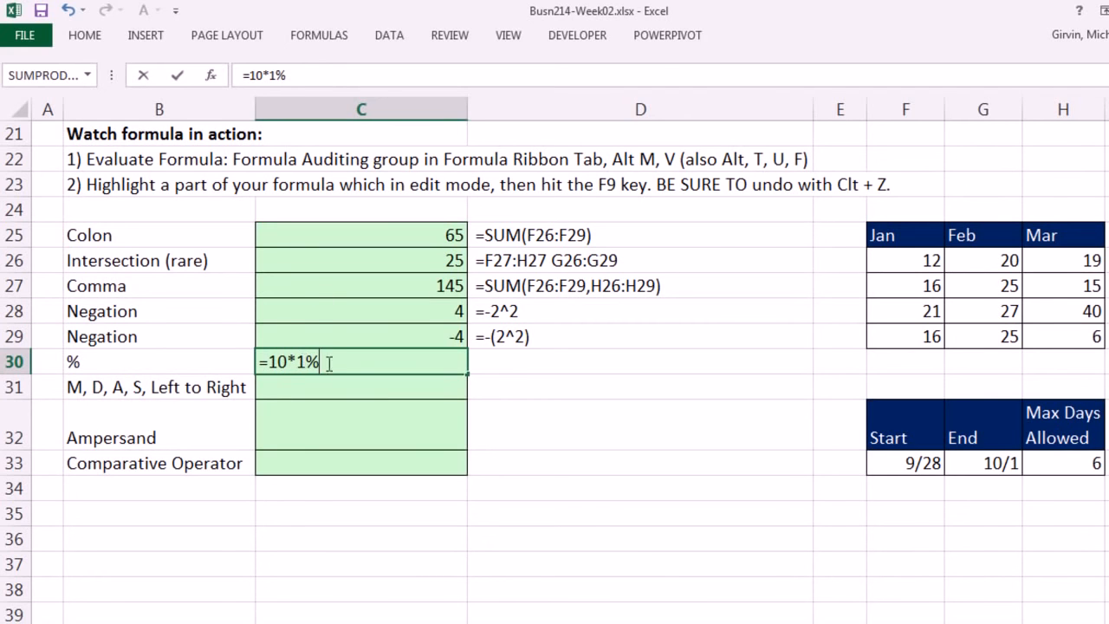
left_click_drag(334, 364, 260, 362)
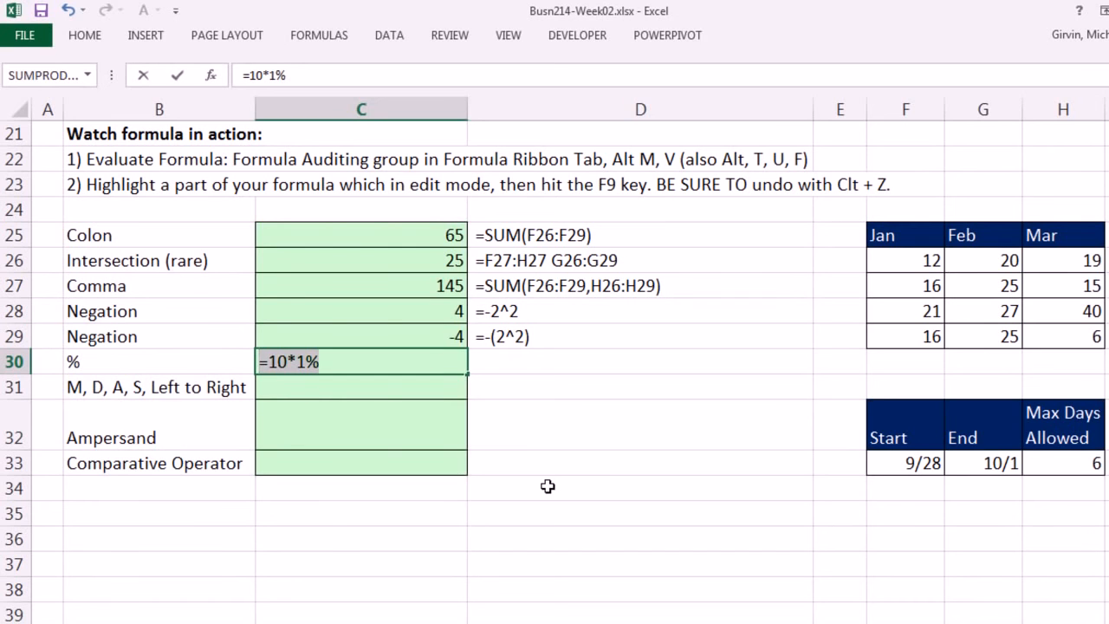
key("ctrl+Return")
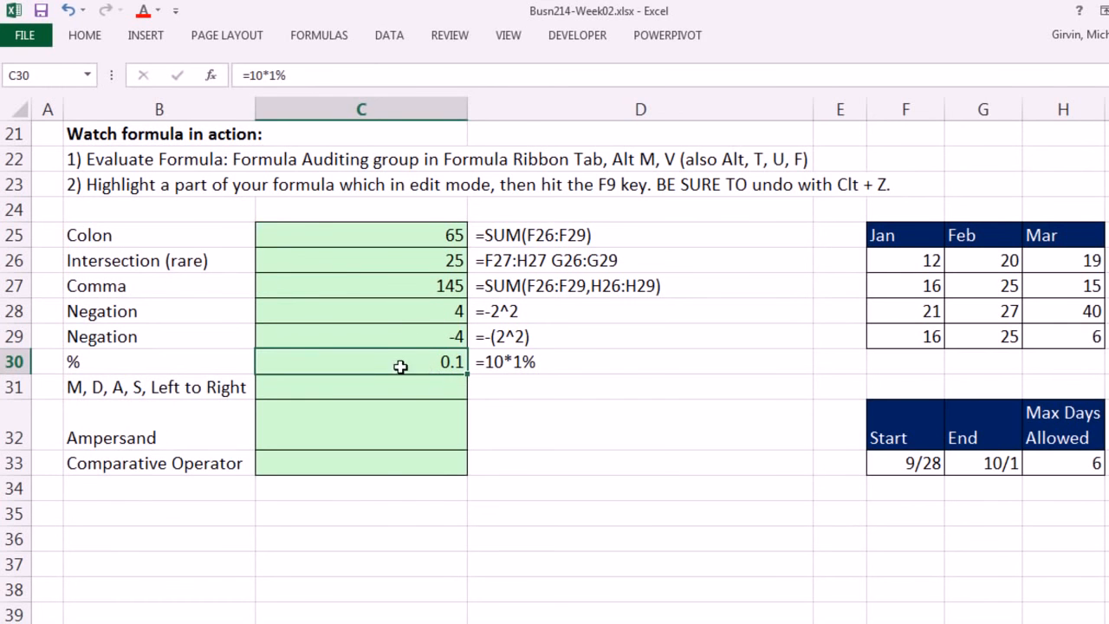
Step: Step through the percent formula in C30 with Evaluate Formula until it is fully calculated, then close the evaluation
key("alt+m")
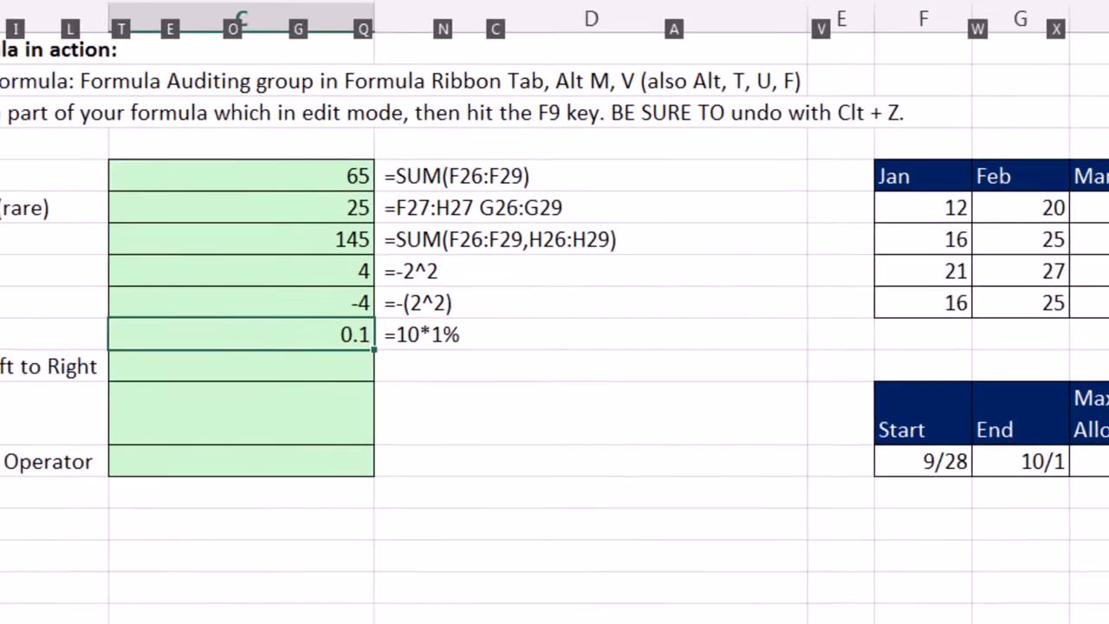
key("v")
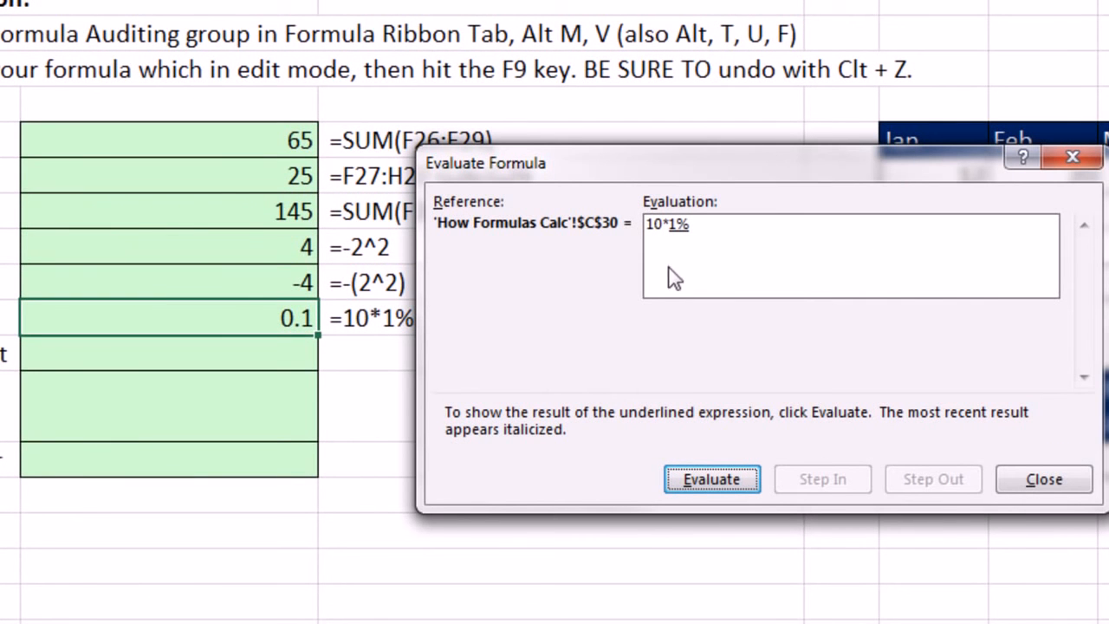
left_click(708, 483)
key("Return")
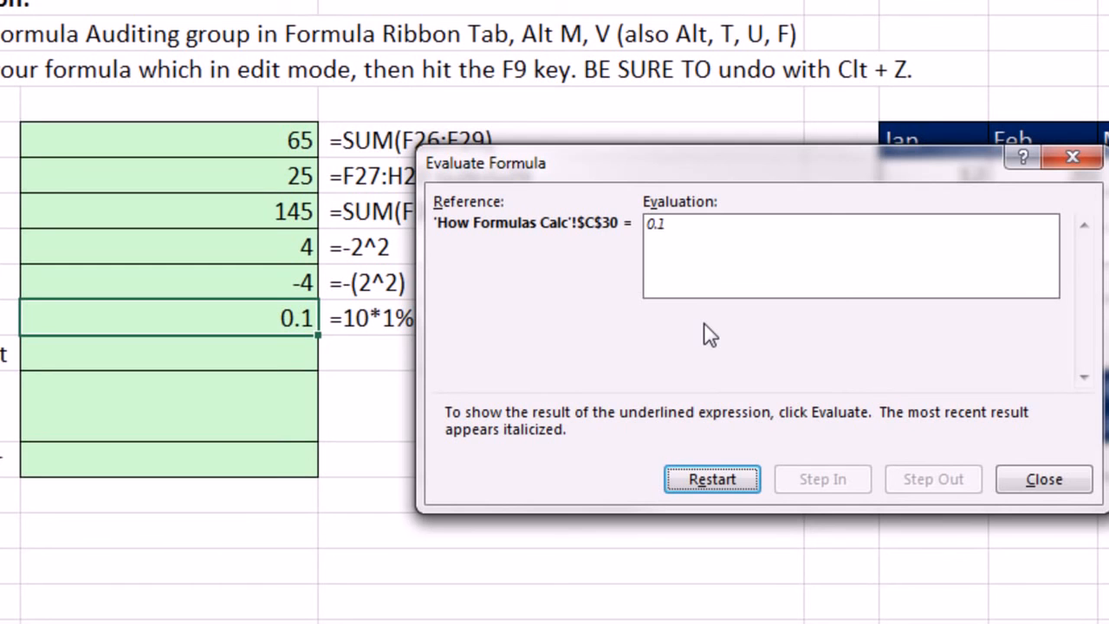
key("Escape")
Step: Step through the parenthesized negation formula in C29 with Evaluate Formula to its final result, then close the evaluation
left_click(255, 285)
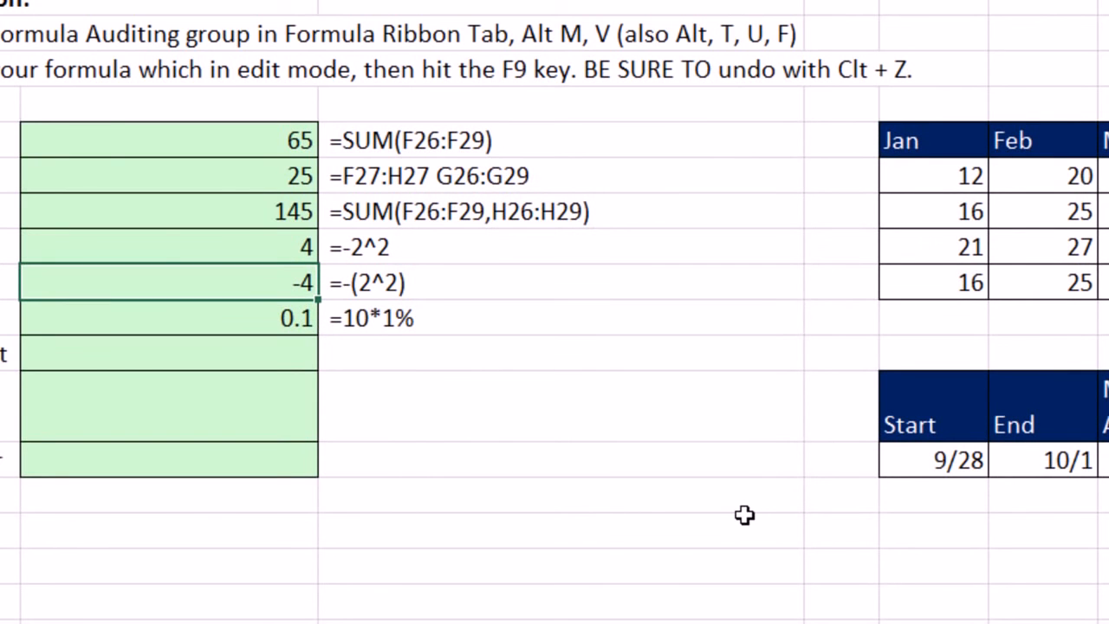
key("alt+m")
key("v")
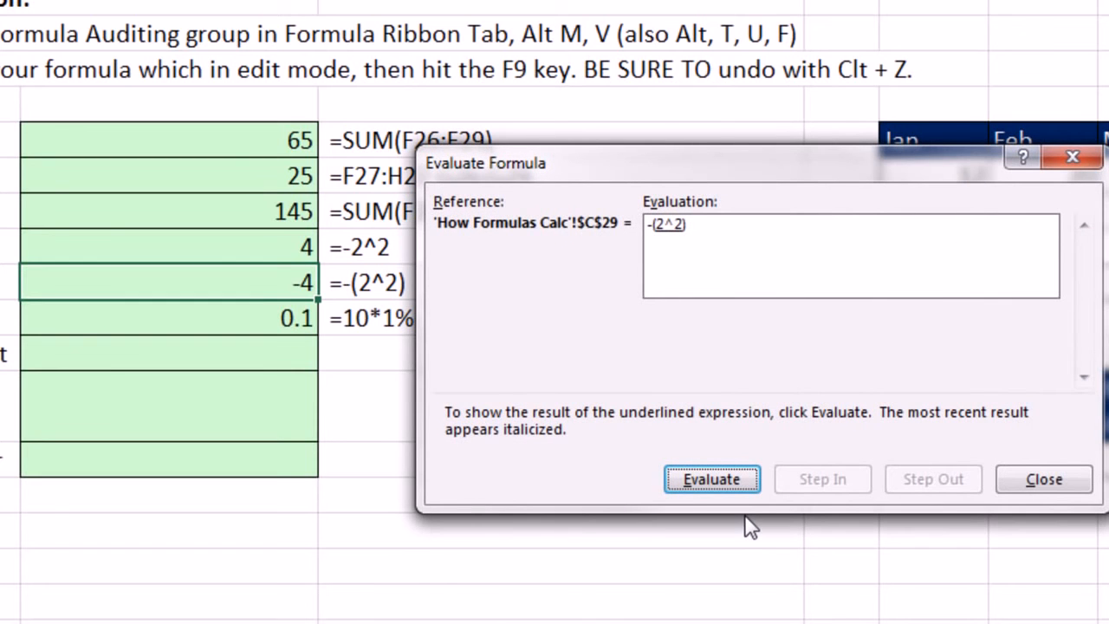
key("Return")
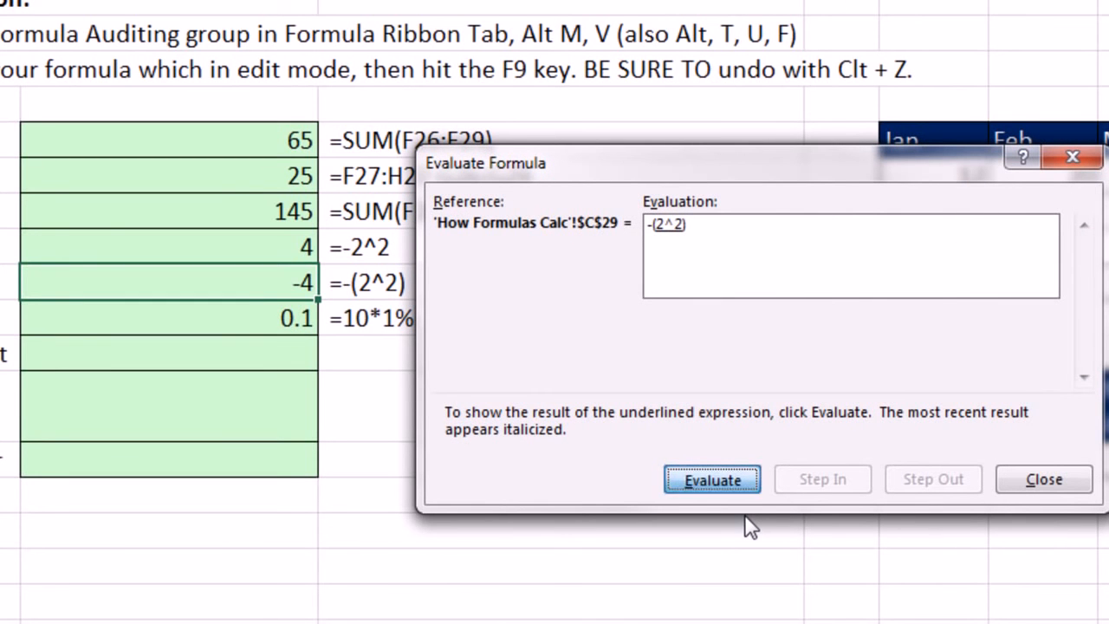
key("Return")
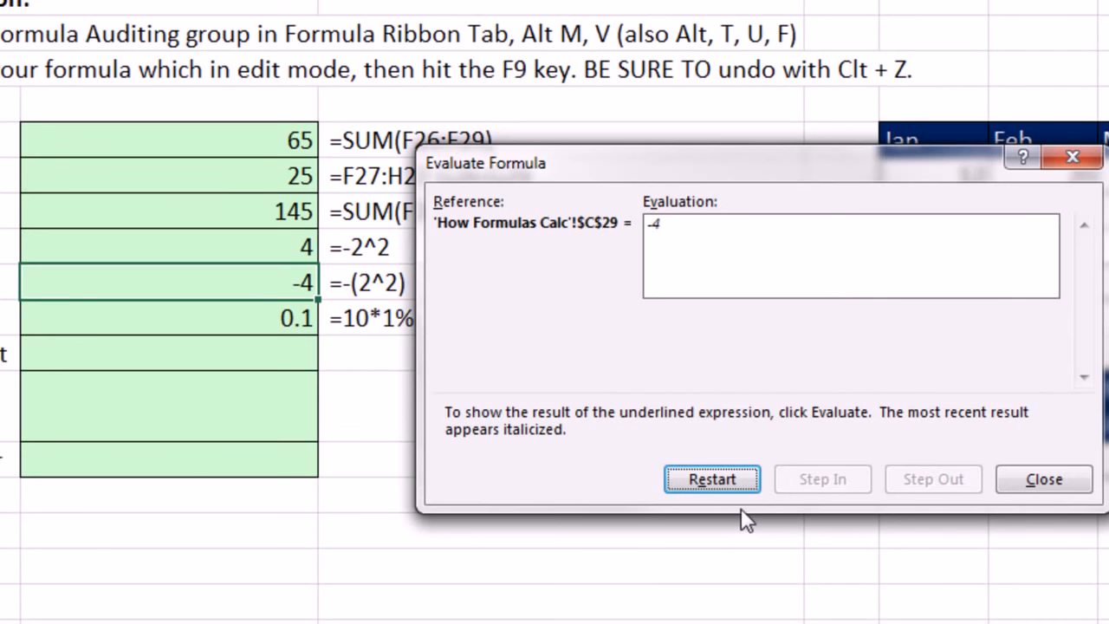
key("Escape")
Step: Step through the negation formula without parentheses in C28 with Evaluate Formula, then close the evaluation
left_click(258, 251)
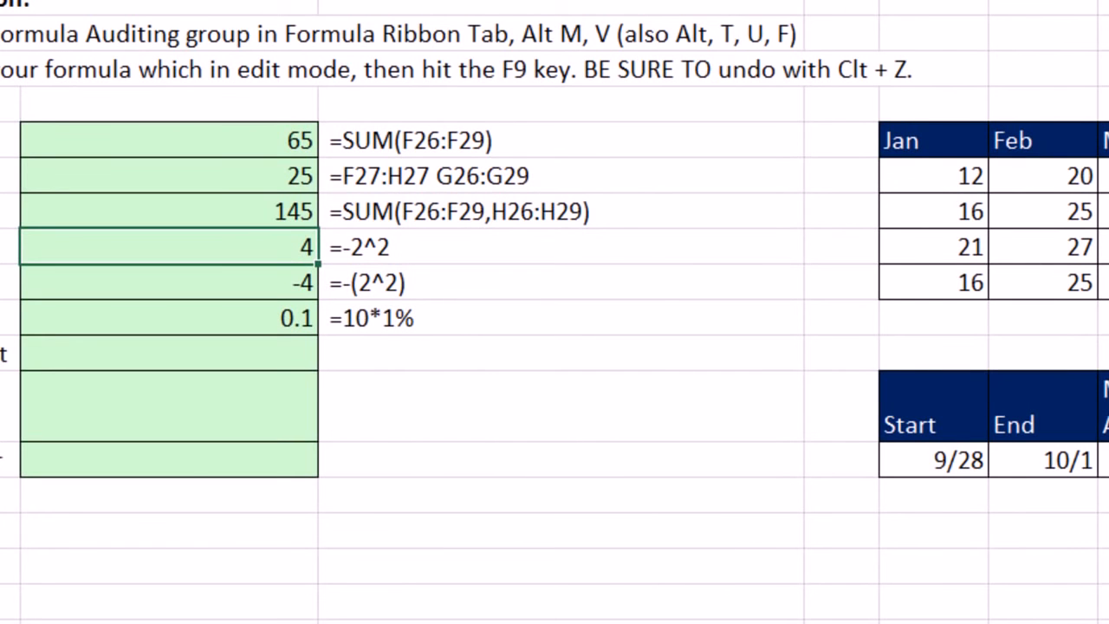
key("alt+m")
key("v")
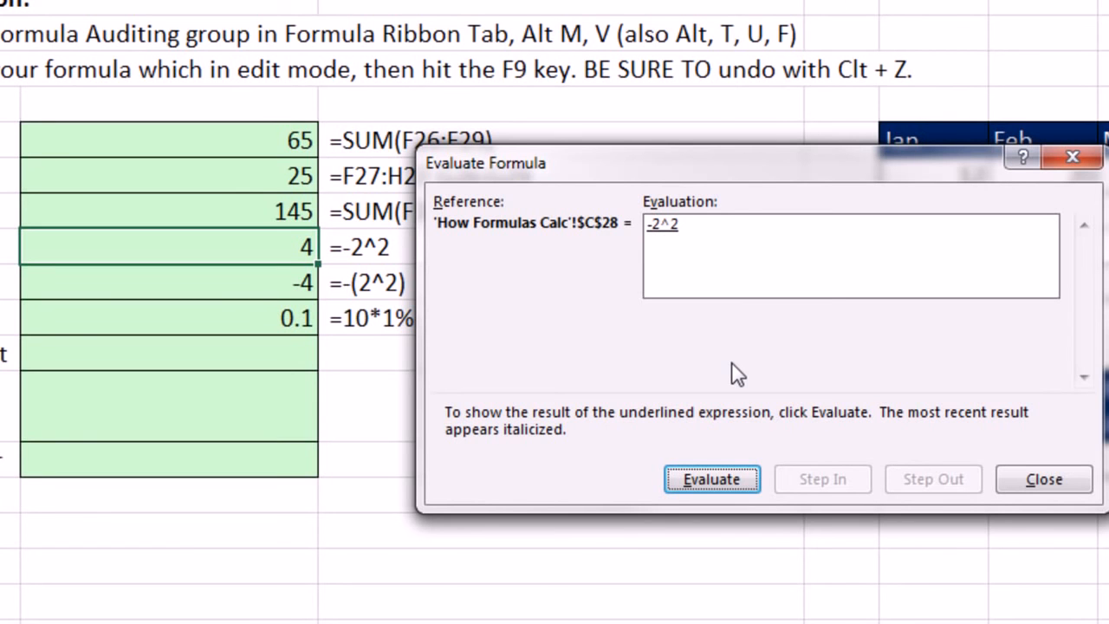
key("Return")
key("Escape")
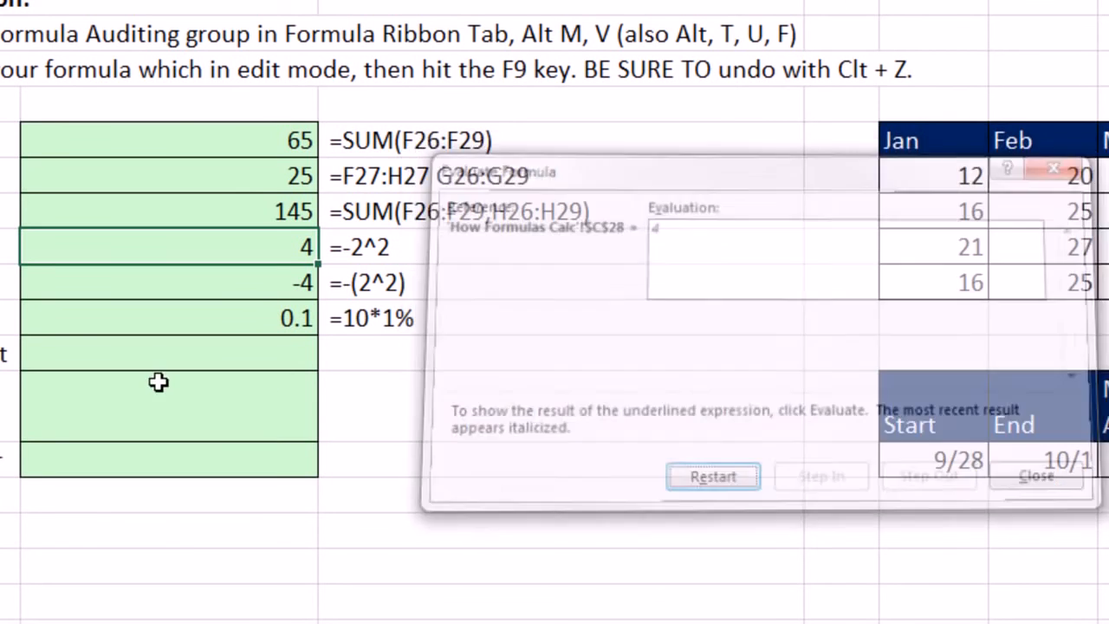
Step: Enter the formula =6*2+10/2-7 in cell C31 to demonstrate left-to-right multiplication, division, addition and subtraction
left_click(193, 363)
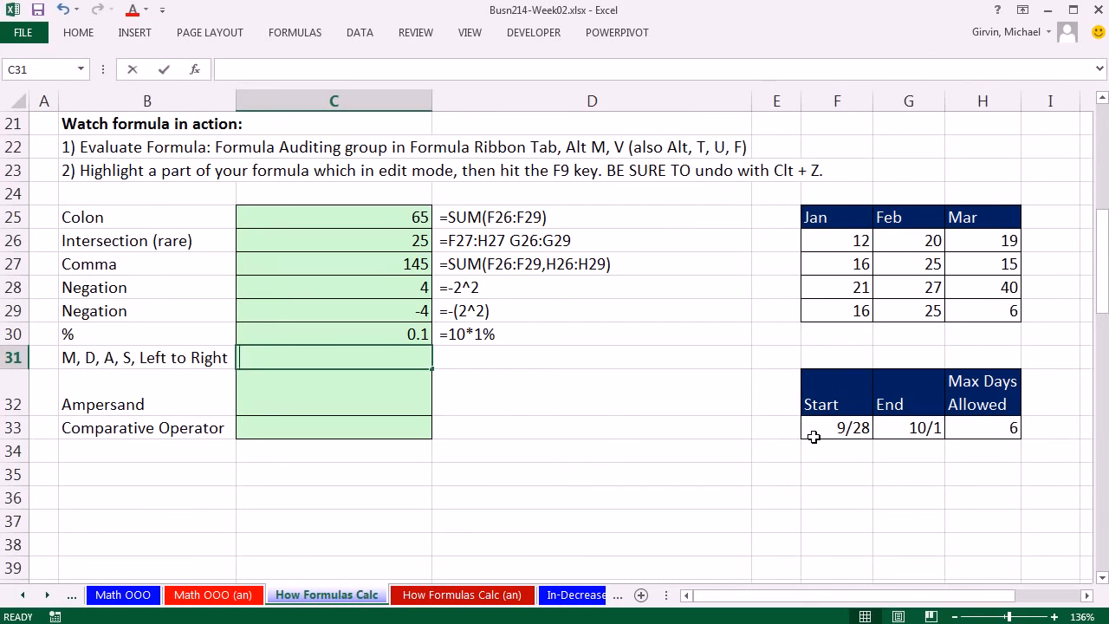
type("=6*")
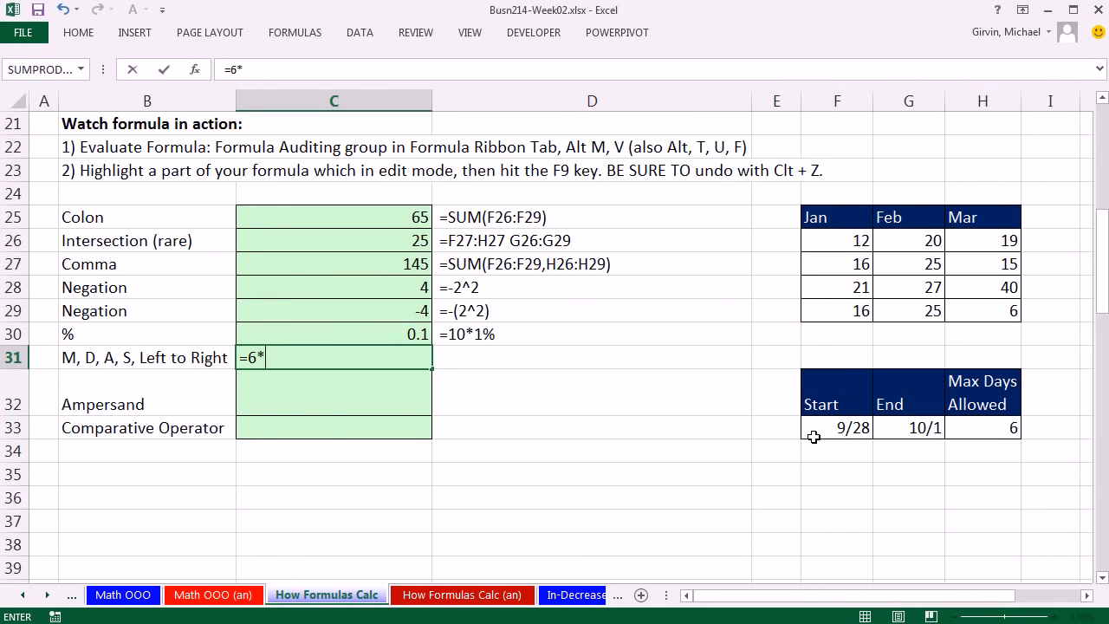
type("2+10/2-7")
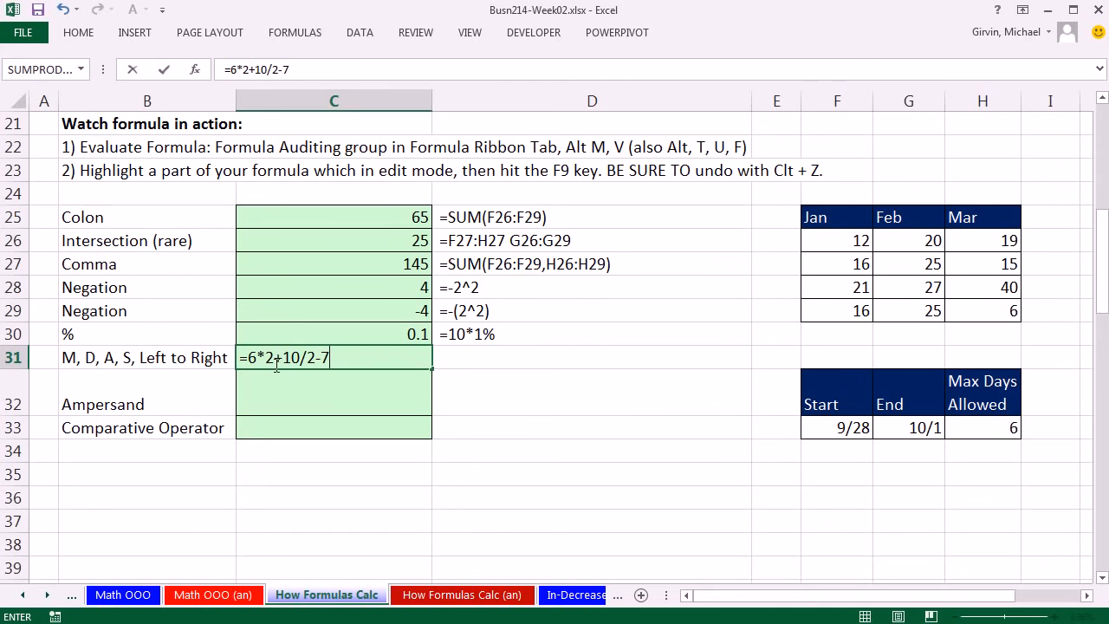
key("ctrl+Return")
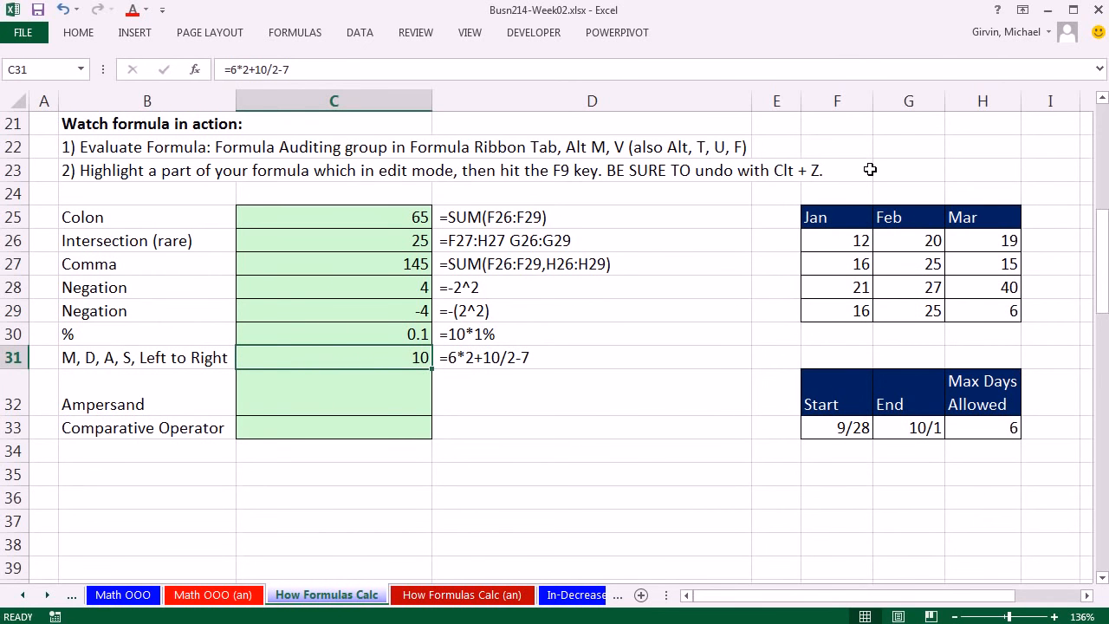
Step: Step through the arithmetic formula in C31 with Evaluate Formula to its final result, then close the evaluation
key("alt+m")
key("v")
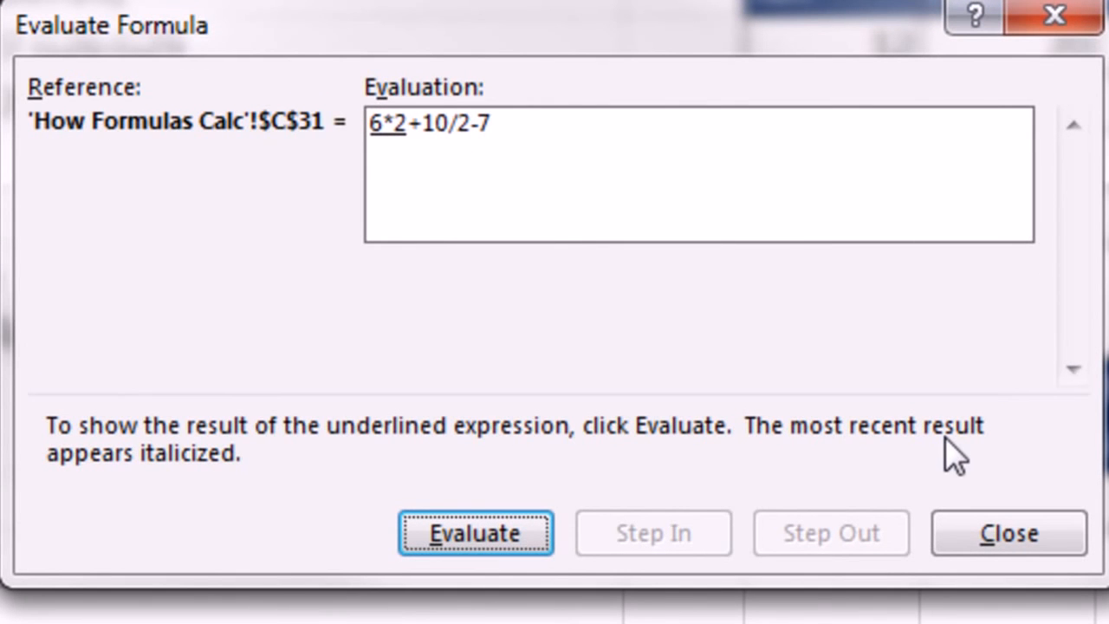
key("Return")
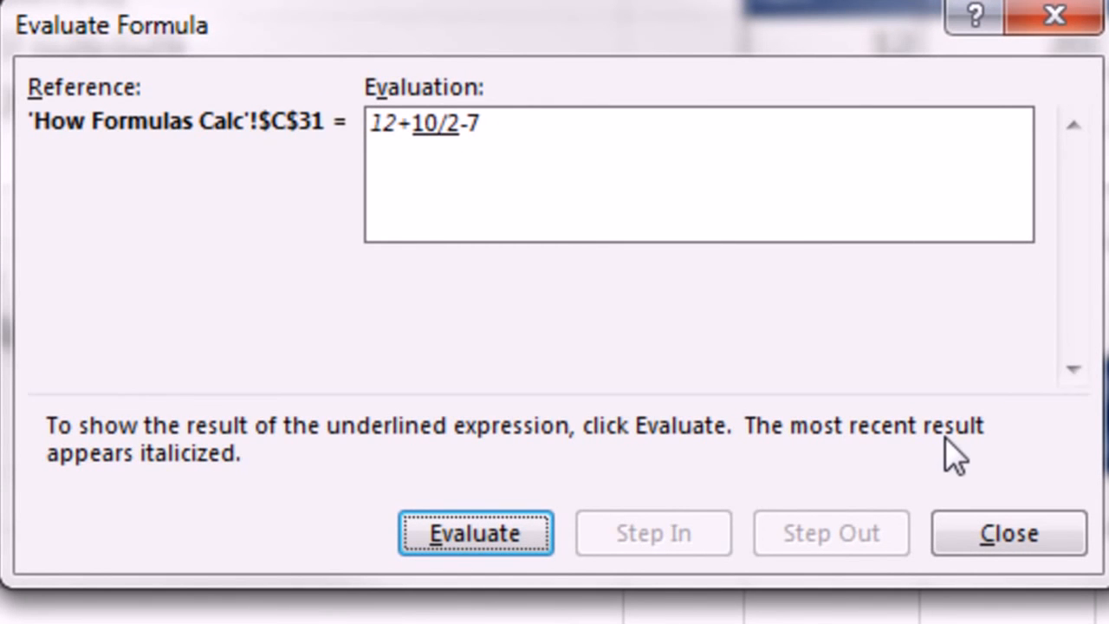
key("Return")
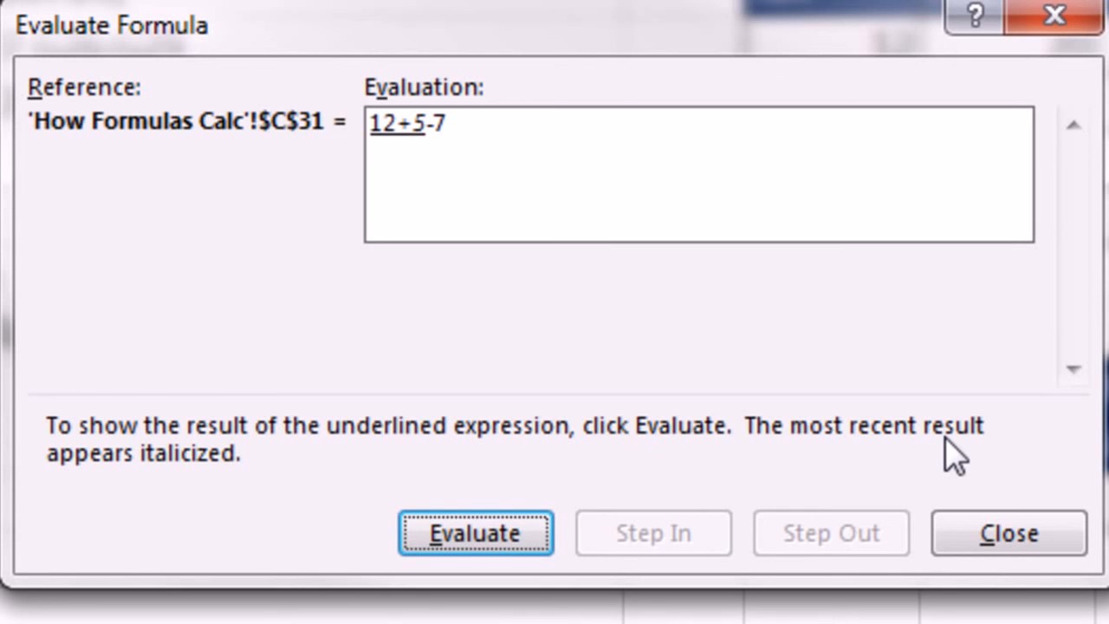
key("Return")
key("Return")
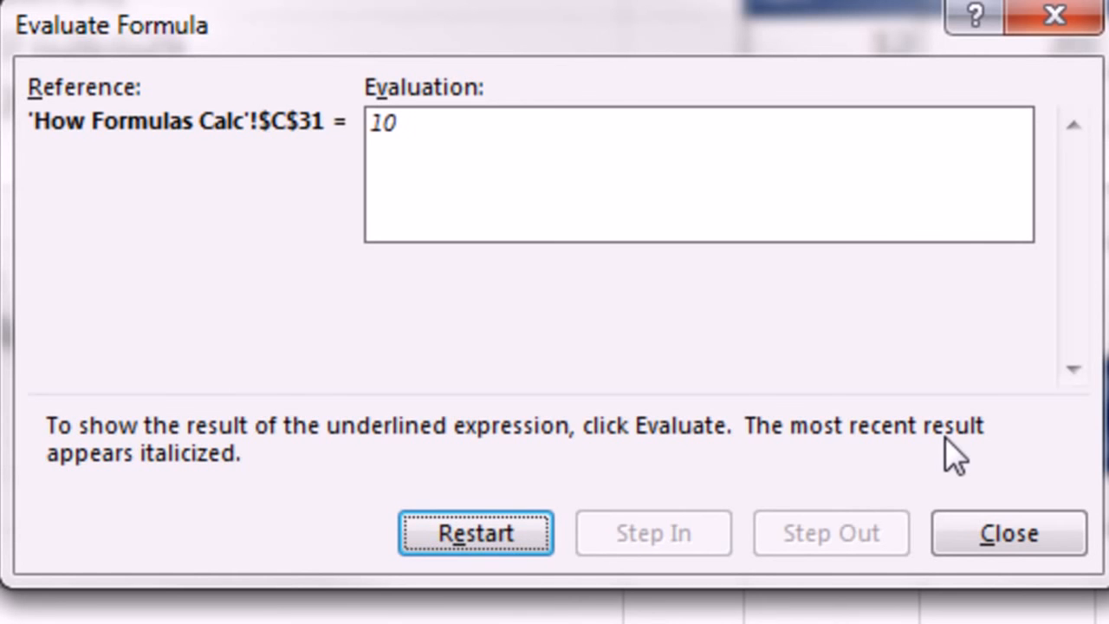
key("Escape")
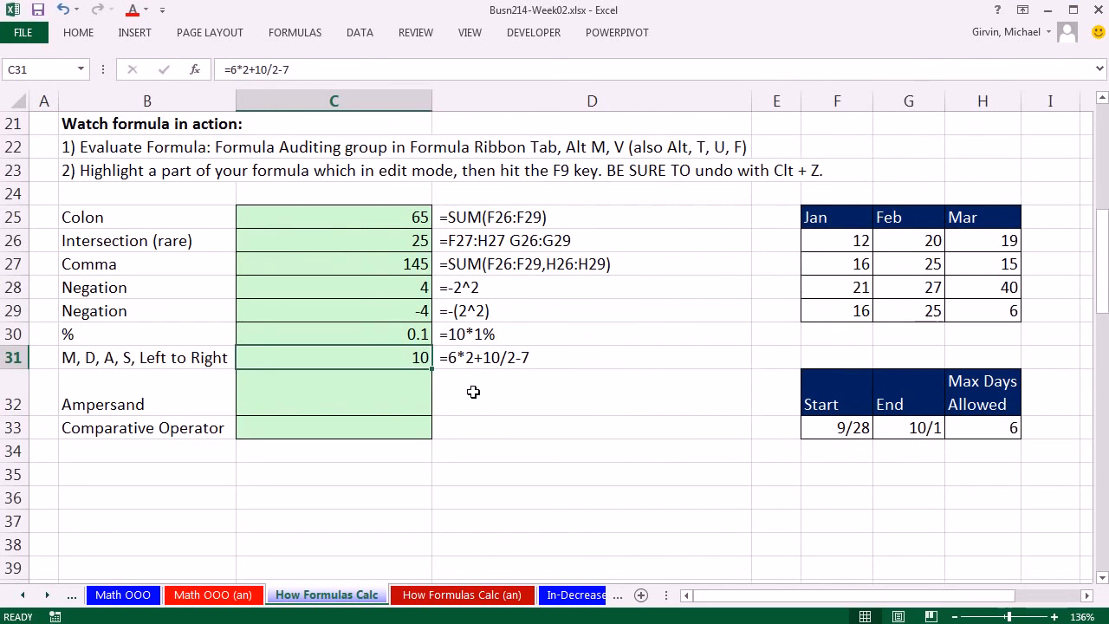
Step: Enter the formula =G33-F33+1 in cell C32 to calculate the project's number of days from the start and end dates
left_click(336, 398)
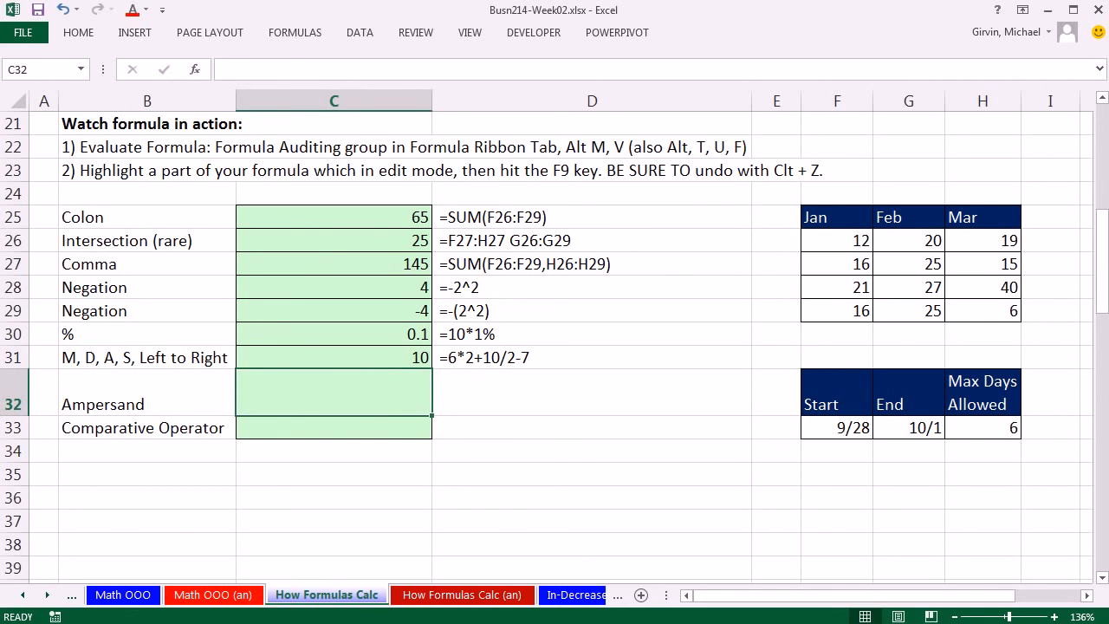
mouse_move(449, 623)
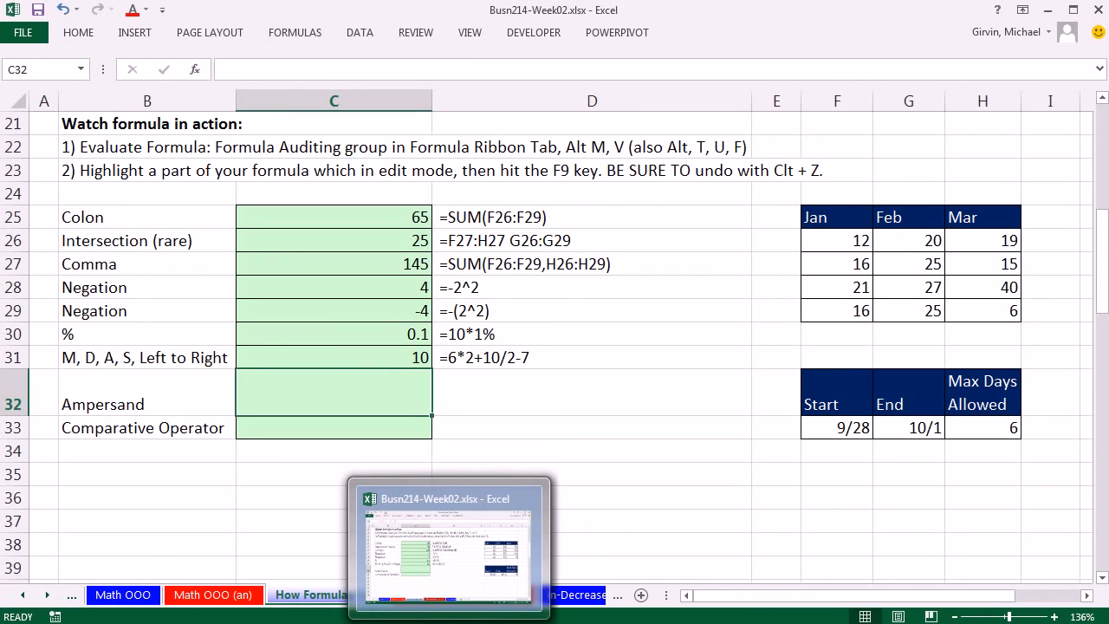
type("=")
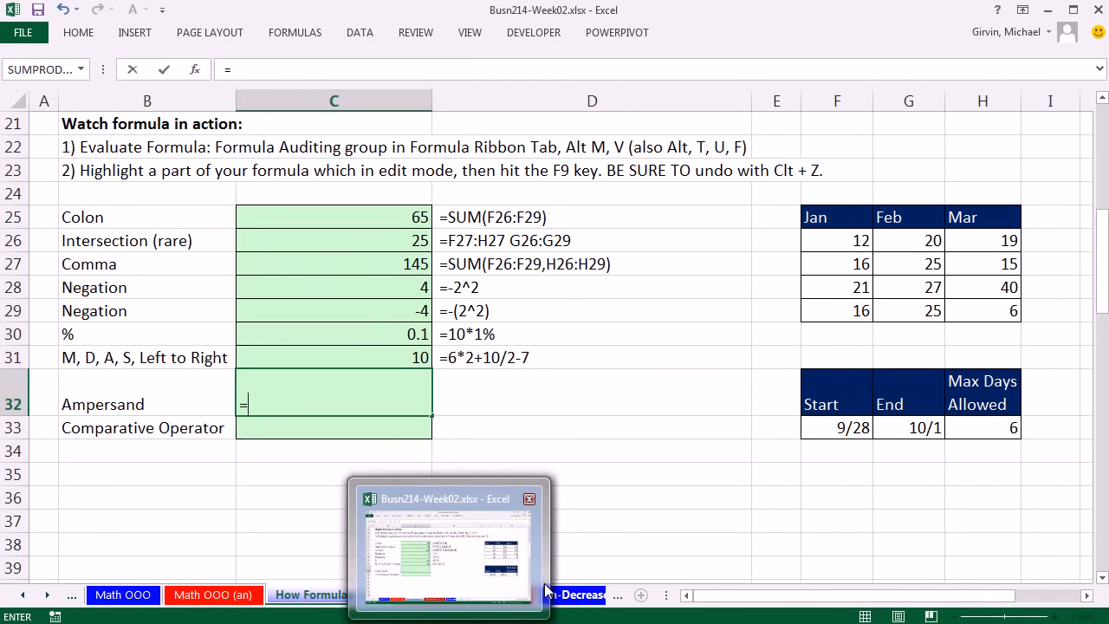
left_click(913, 422)
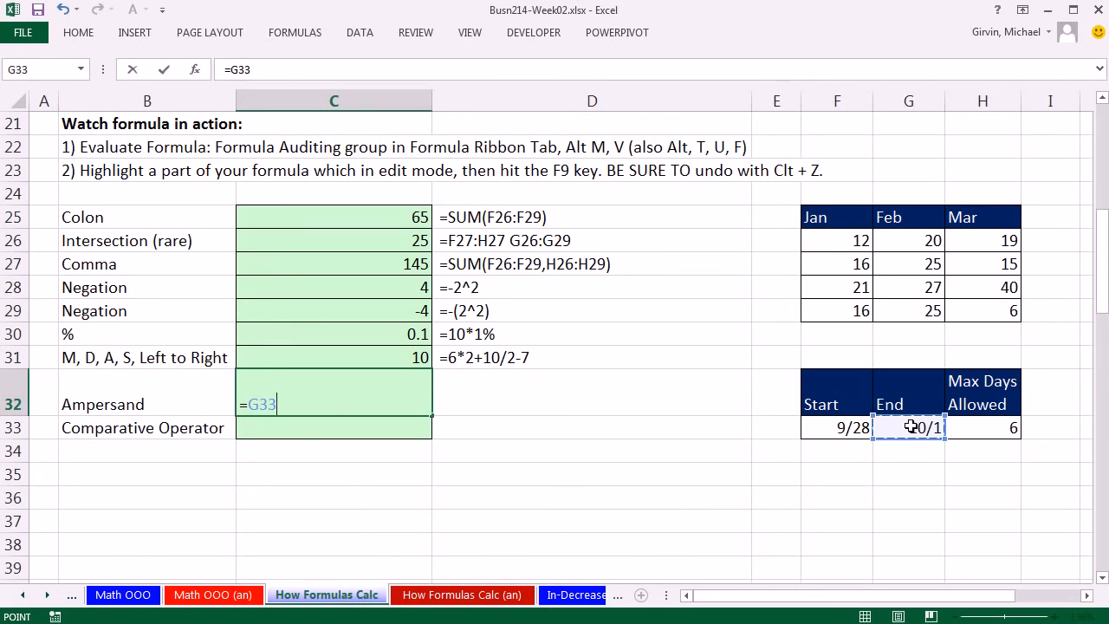
type("-")
left_click(858, 428)
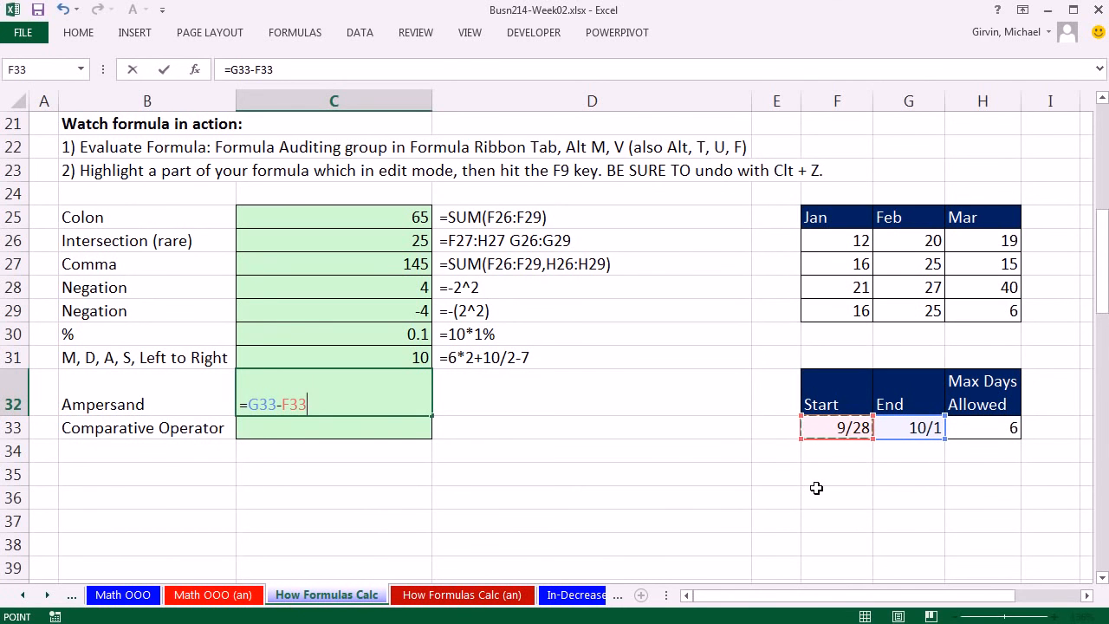
type("+1")
key("ctrl+Return")
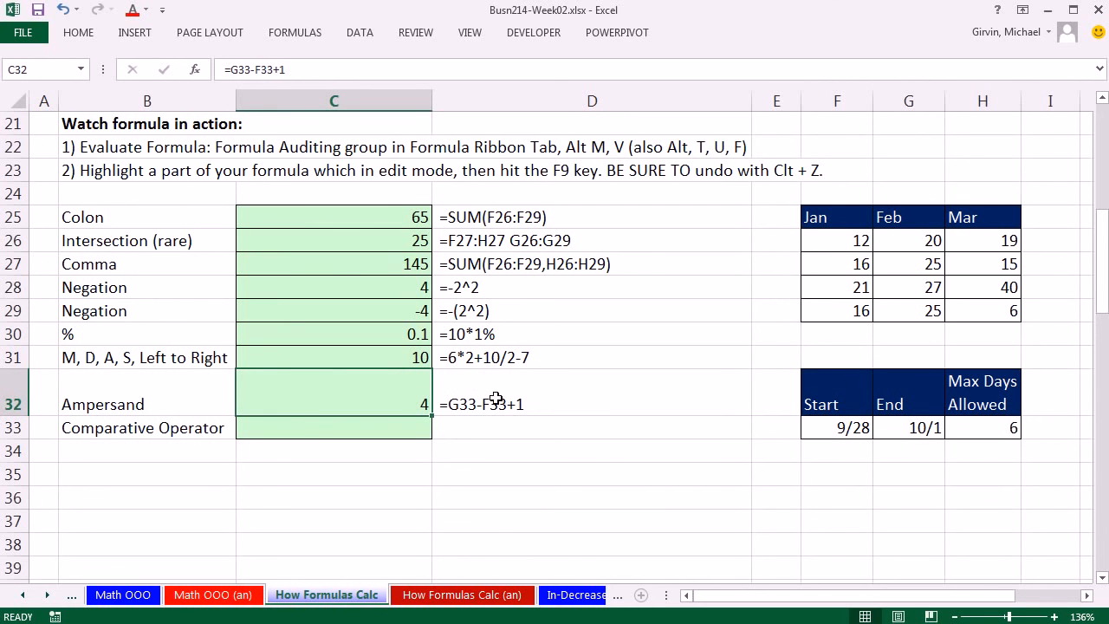
Step: Edit the C32 formula to join text around the day count: ="The Project Lastedd "&G33-F33+1&" days."
double_click(401, 390)
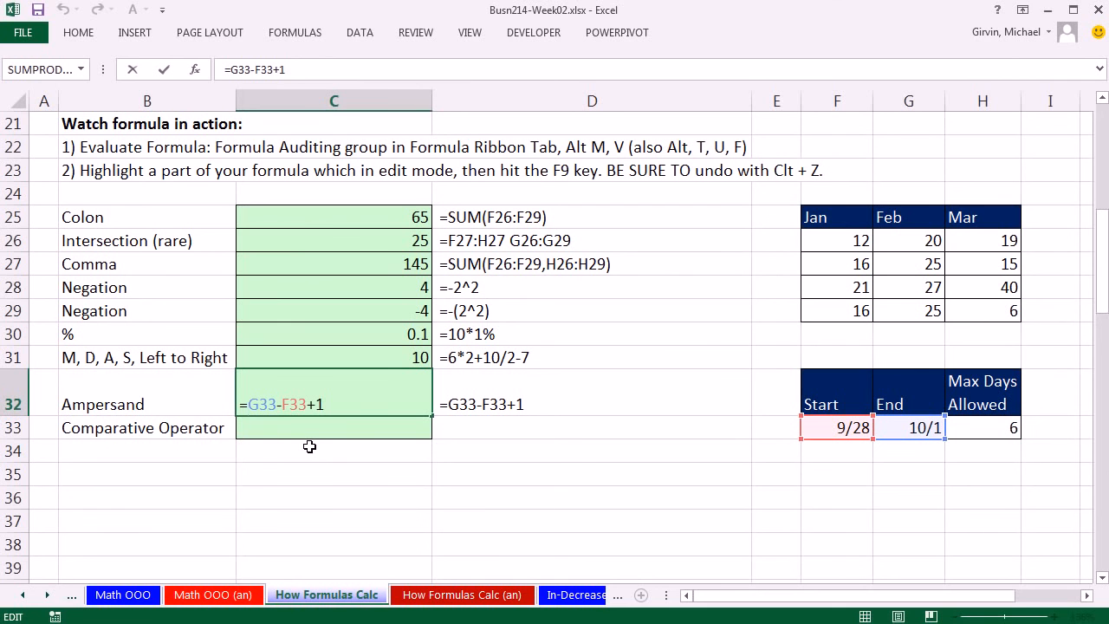
type("\"The")
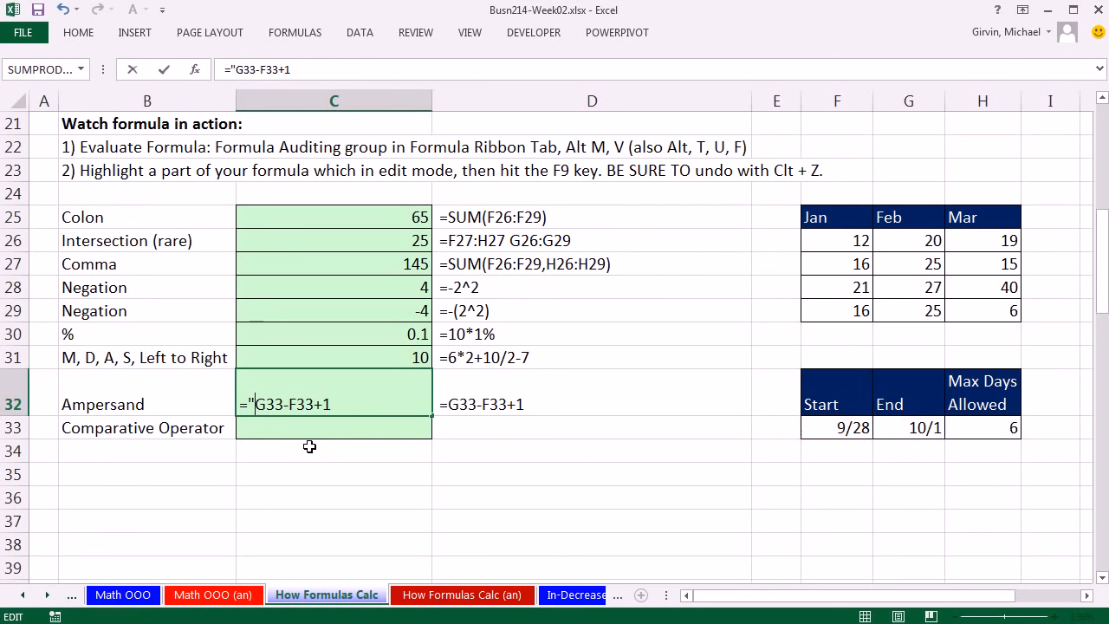
type(" Project Lastedd \"")
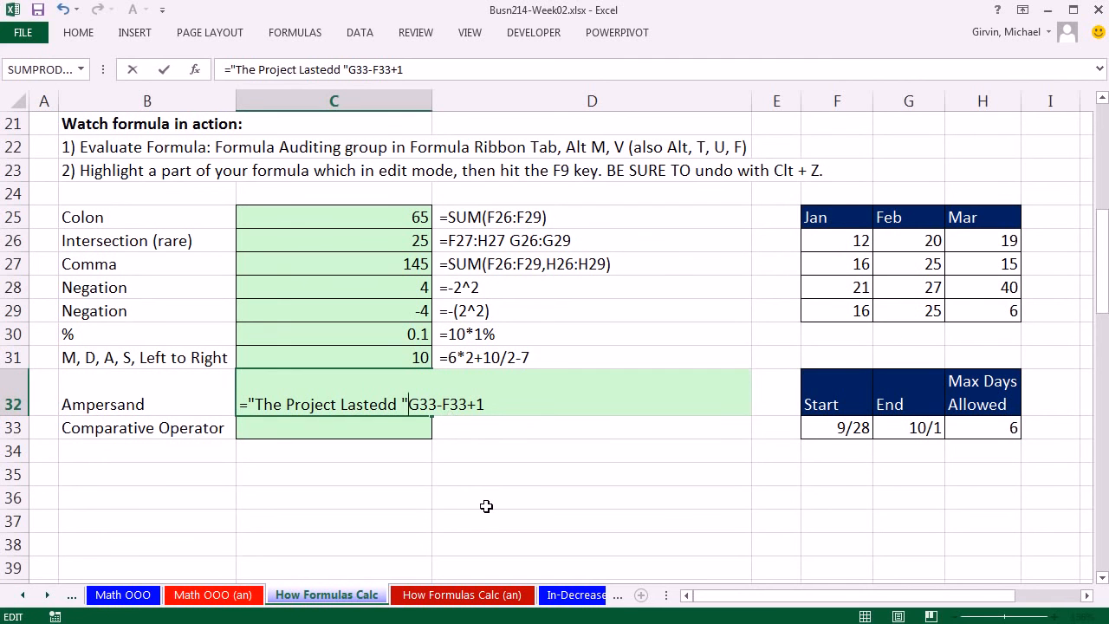
type("&")
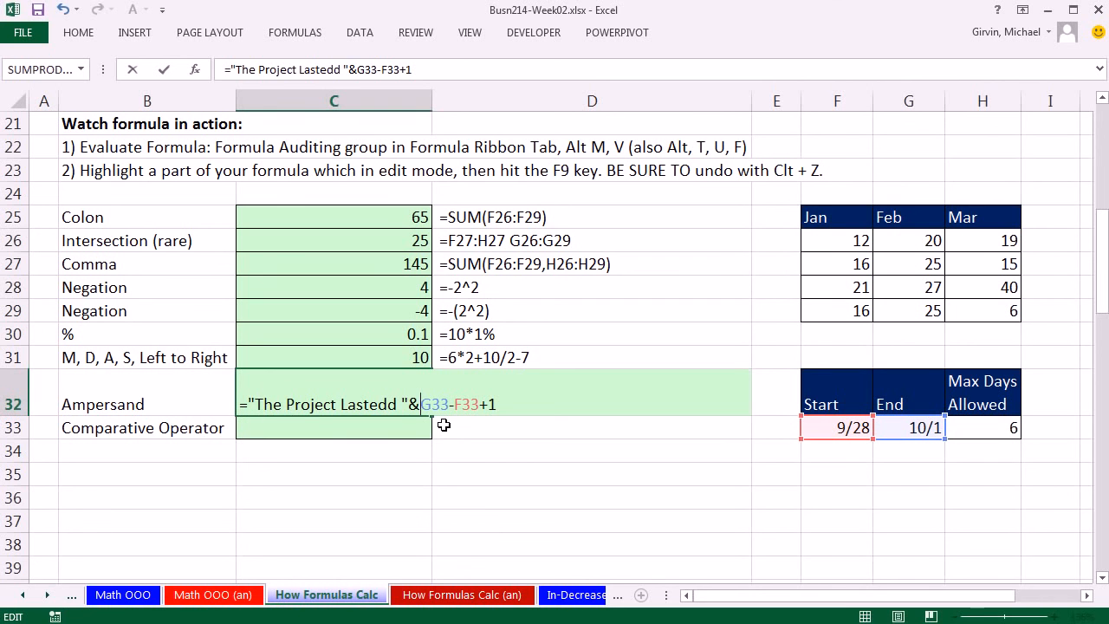
left_click(512, 405)
type("&\" days.")
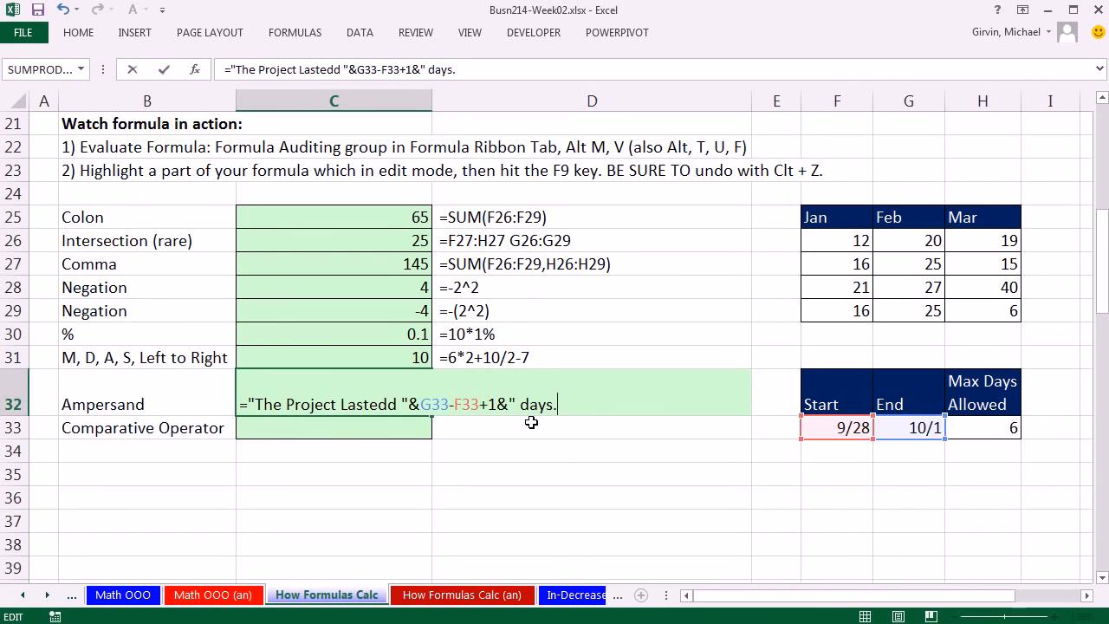
type("\"")
Step: Spell-check the text in the C32 formula, replace "Lastedd" with "Lasted", and enter the corrected formula
key("F7")
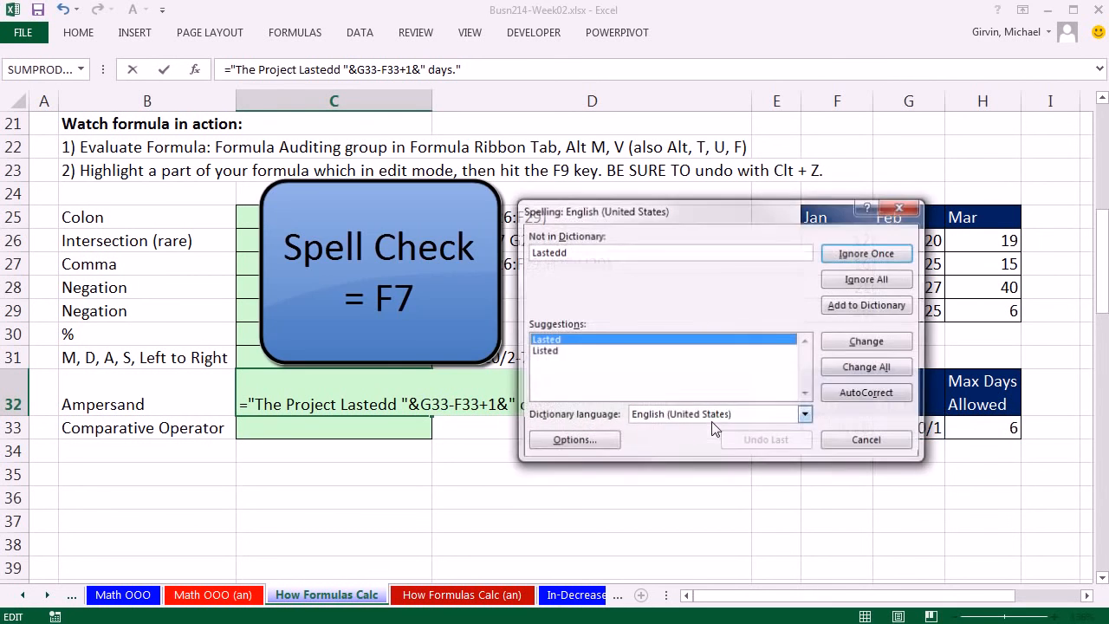
left_click(548, 342)
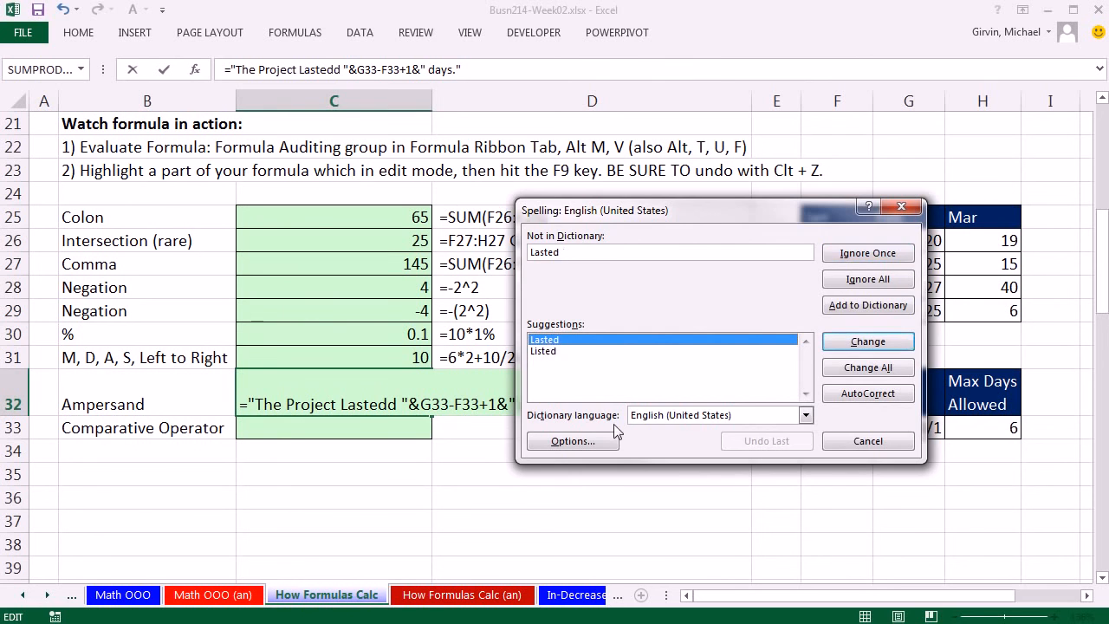
key("Return")
left_click_drag(828, 160, 530, 281)
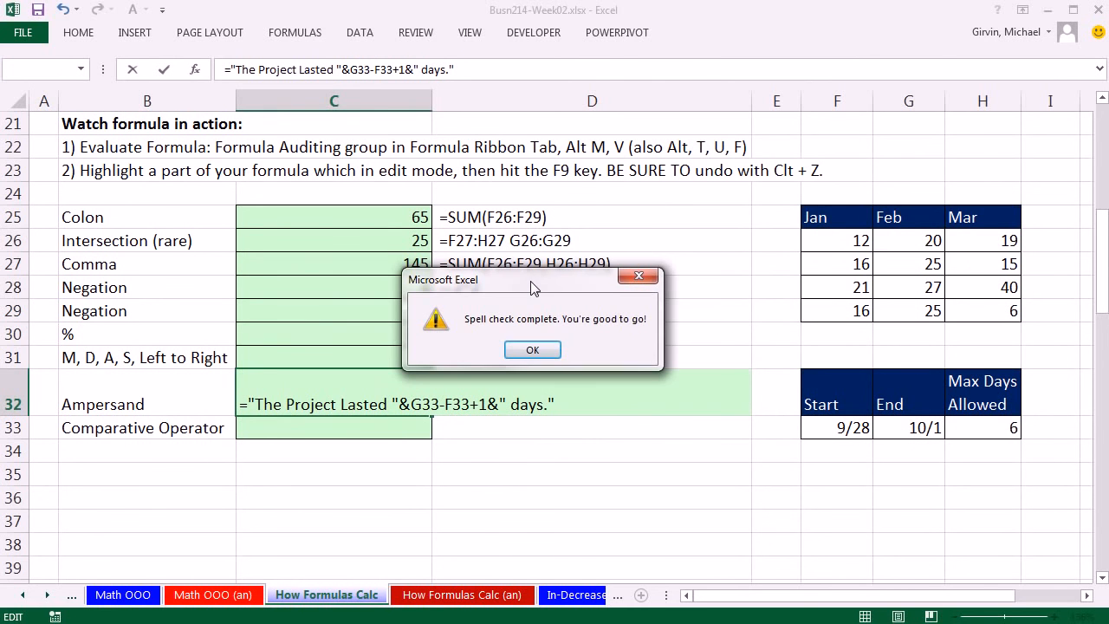
left_click(549, 350)
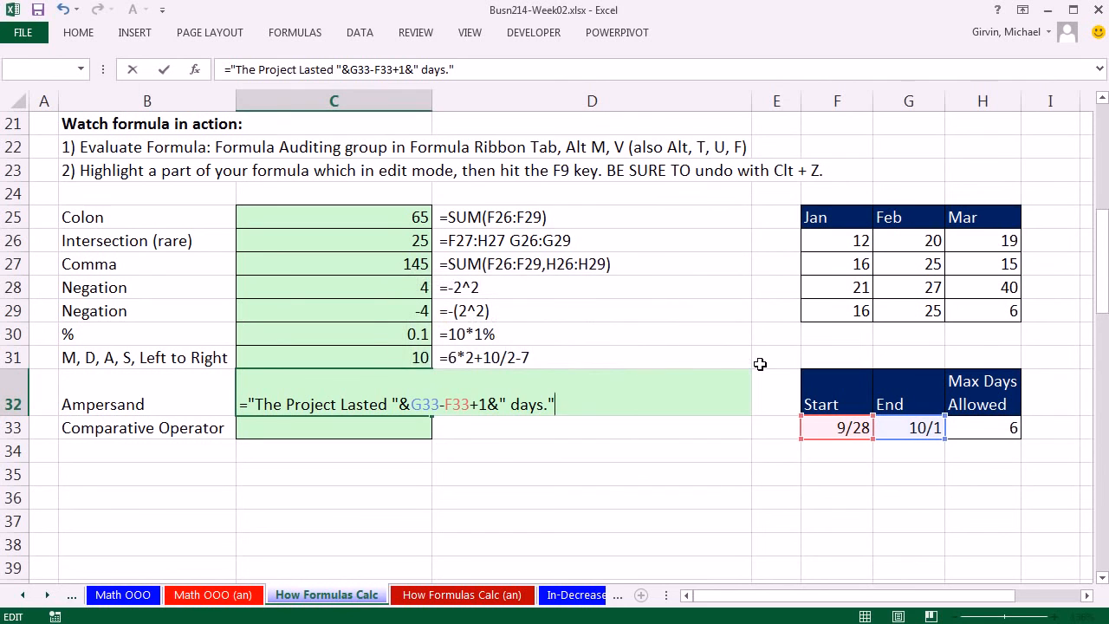
key("ctrl+Return")
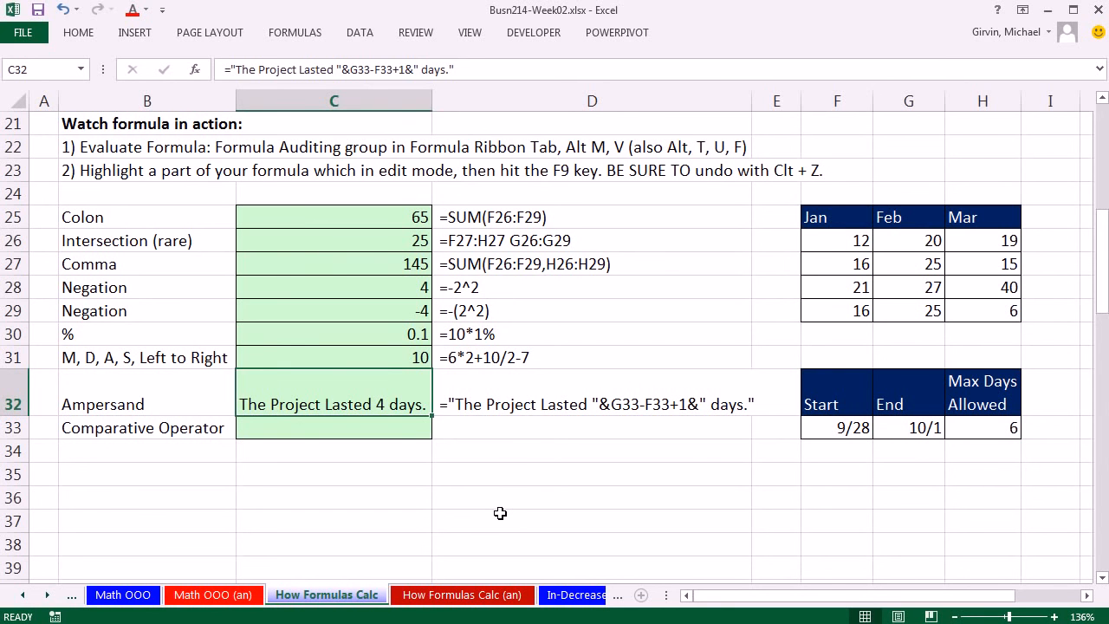
Step: Step through the ampersand formula in C32 with Evaluate Formula until it is fully calculated, then close the evaluation
key("alt")
key("m")
key("v")
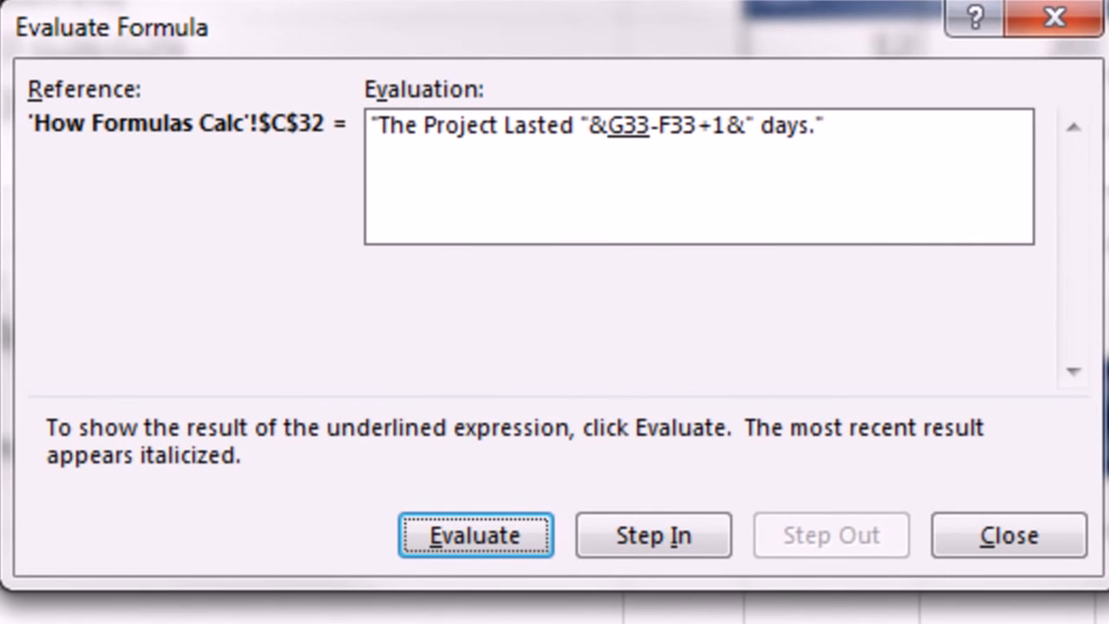
key("Return")
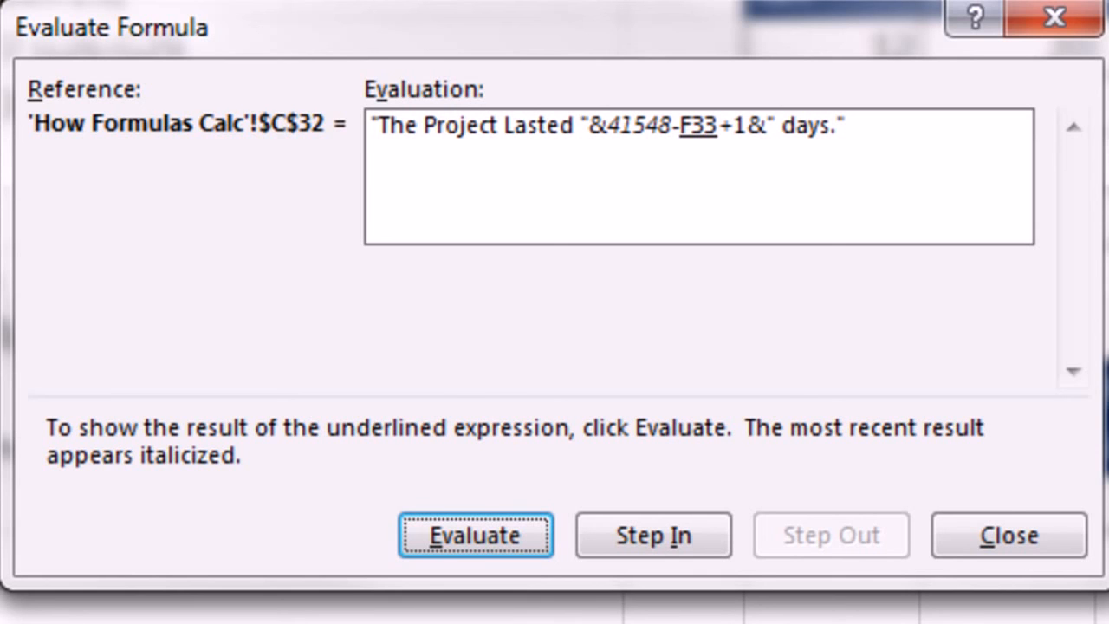
key("Return")
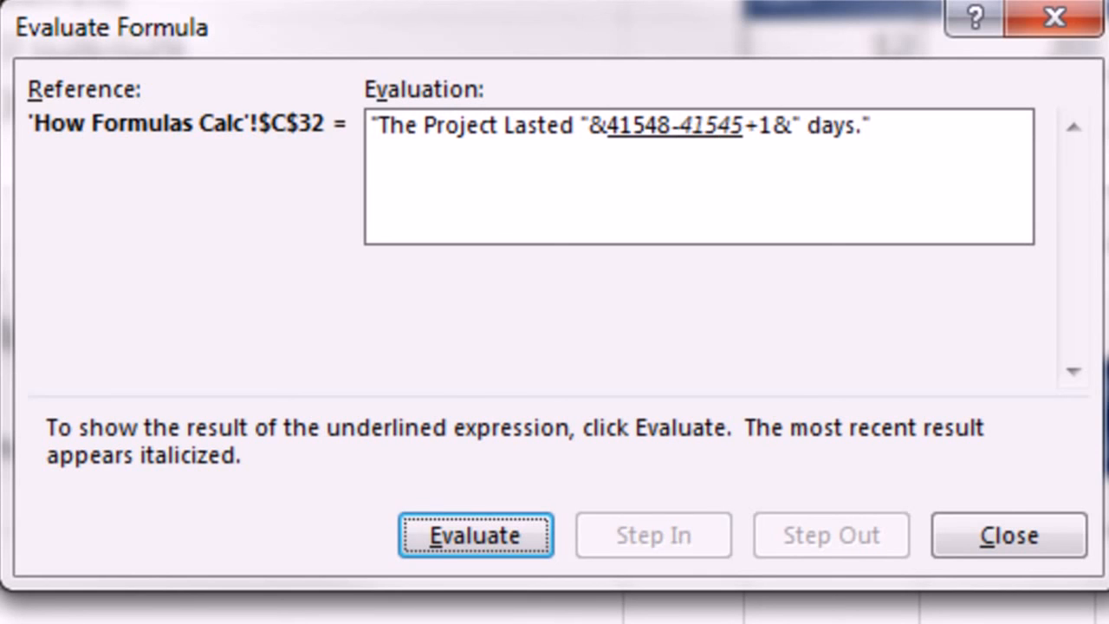
key("Return")
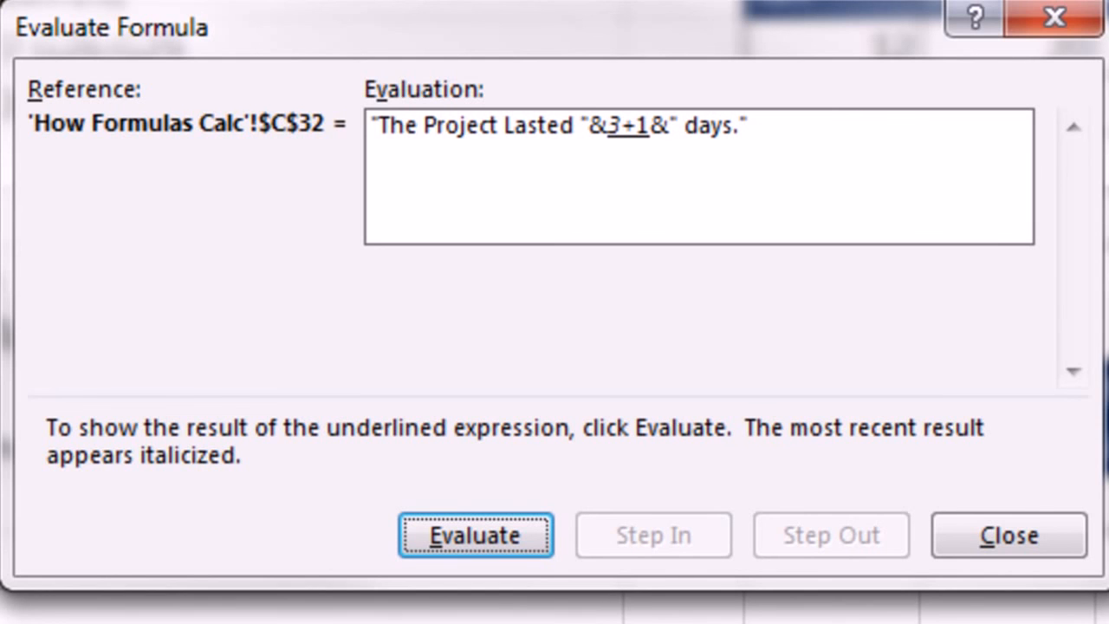
key("Return")
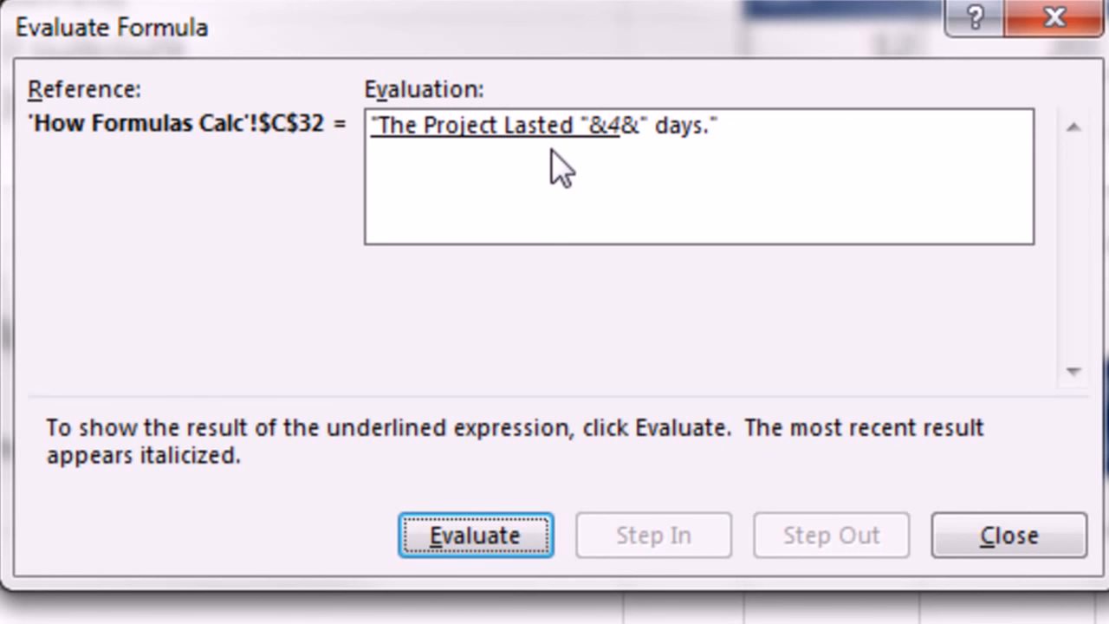
key("Return")
key("Return")
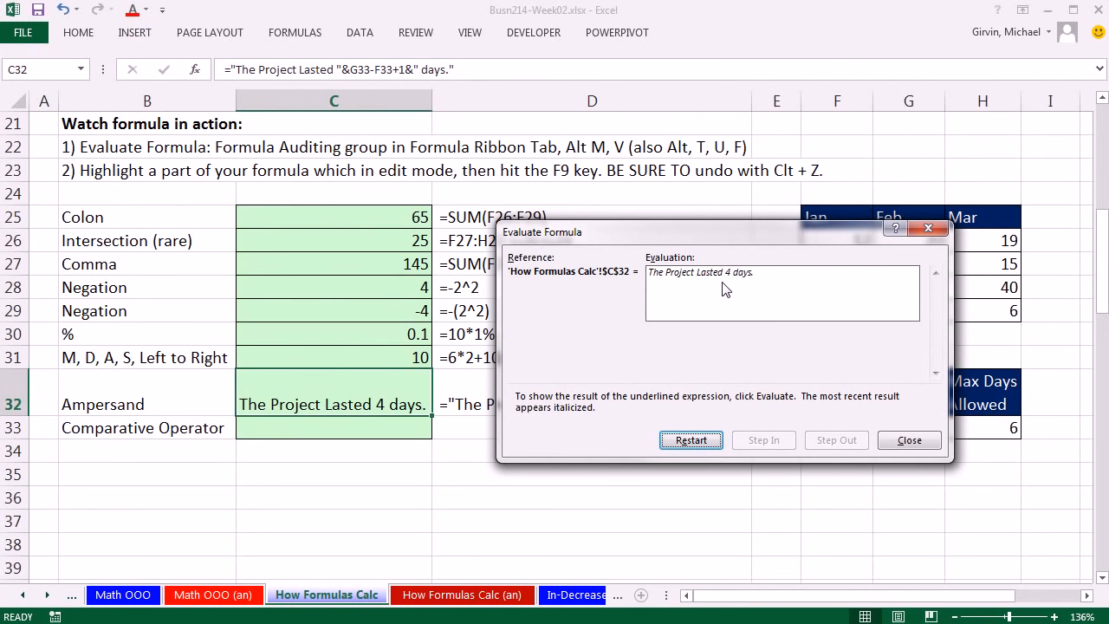
key("Return")
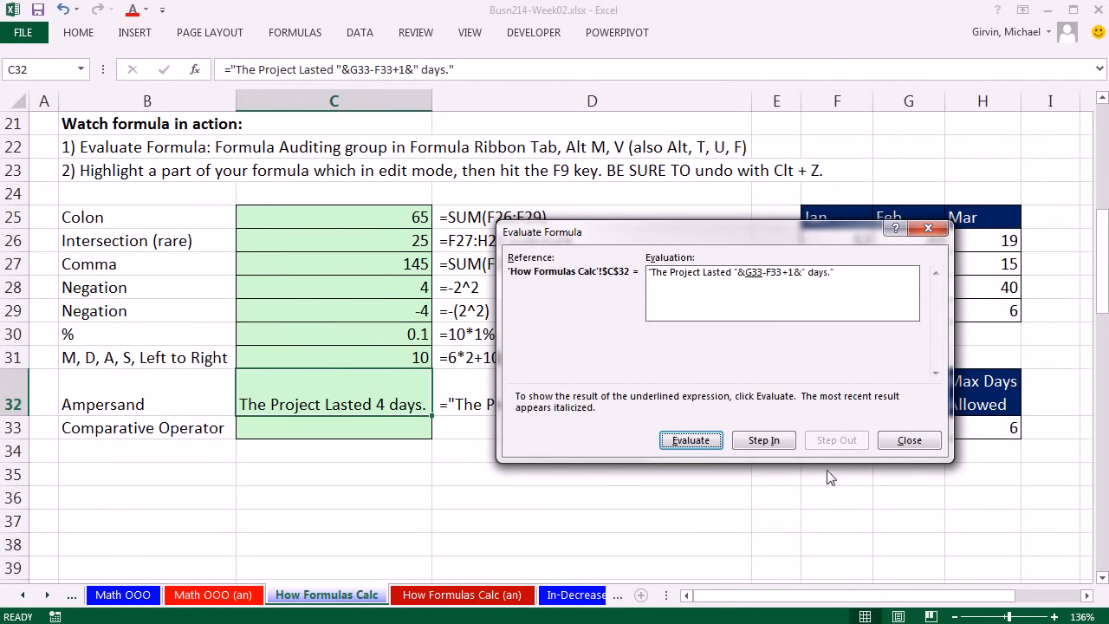
left_click(901, 437)
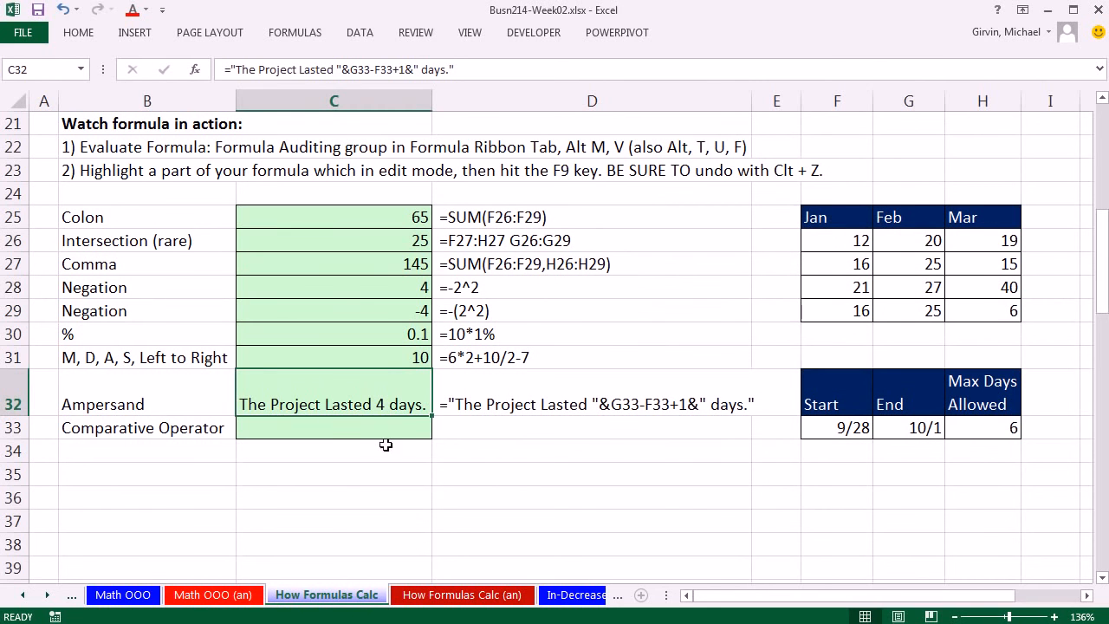
Step: Enter the formula =H33>=G33-F33+1 in cell C33 to test whether the project stayed within the maximum days allowed
left_click(329, 426)
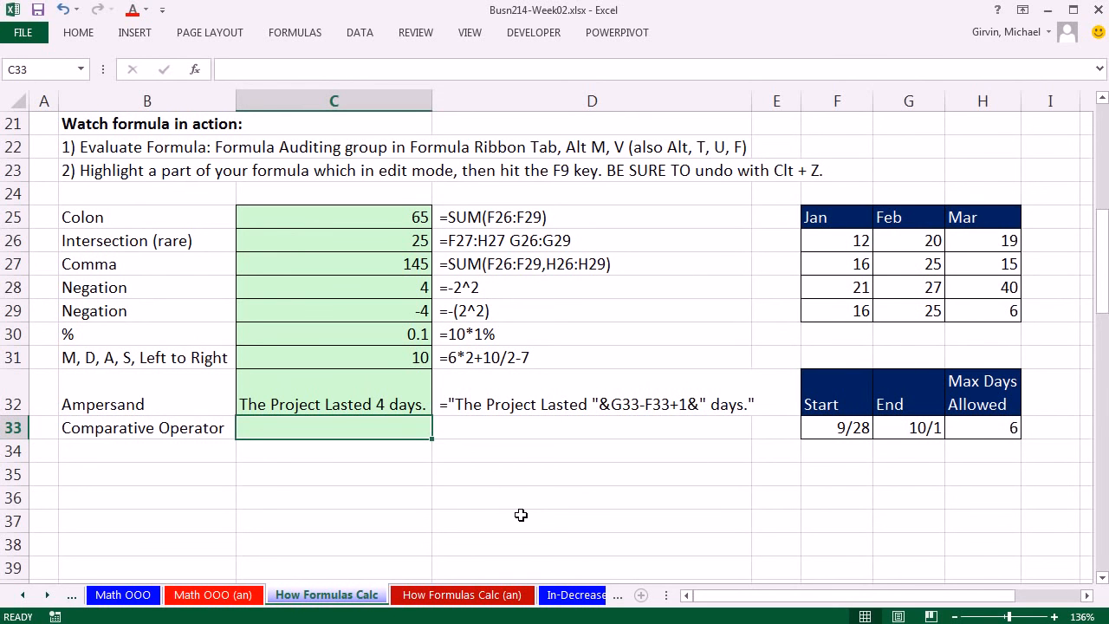
type("=")
left_click(984, 427)
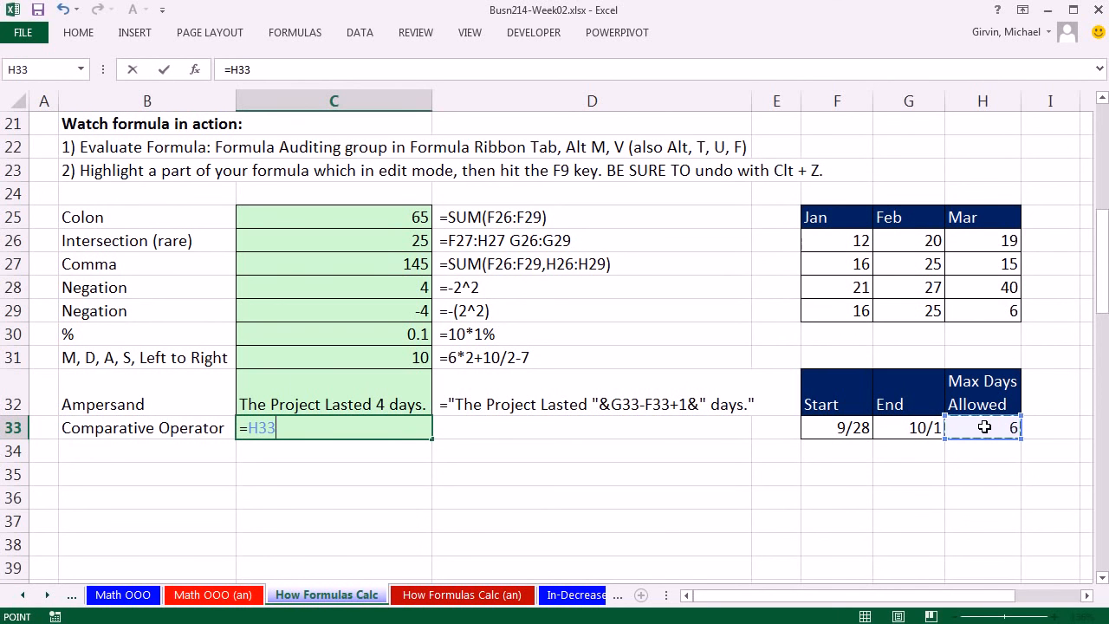
type(">=")
left_click(884, 430)
type("-")
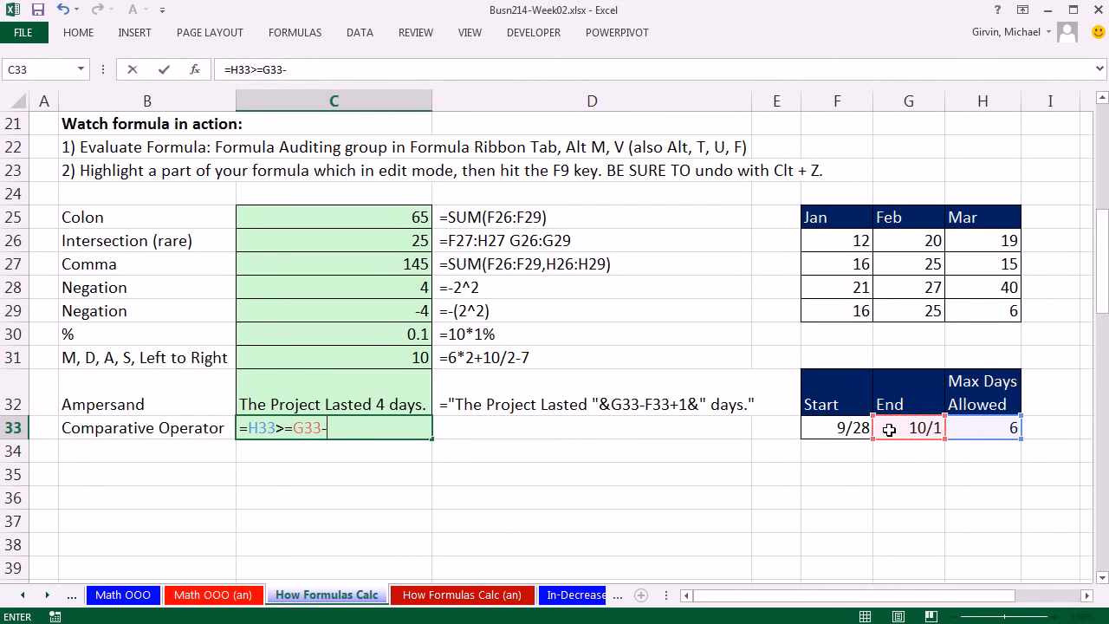
left_click(832, 424)
type("+1")
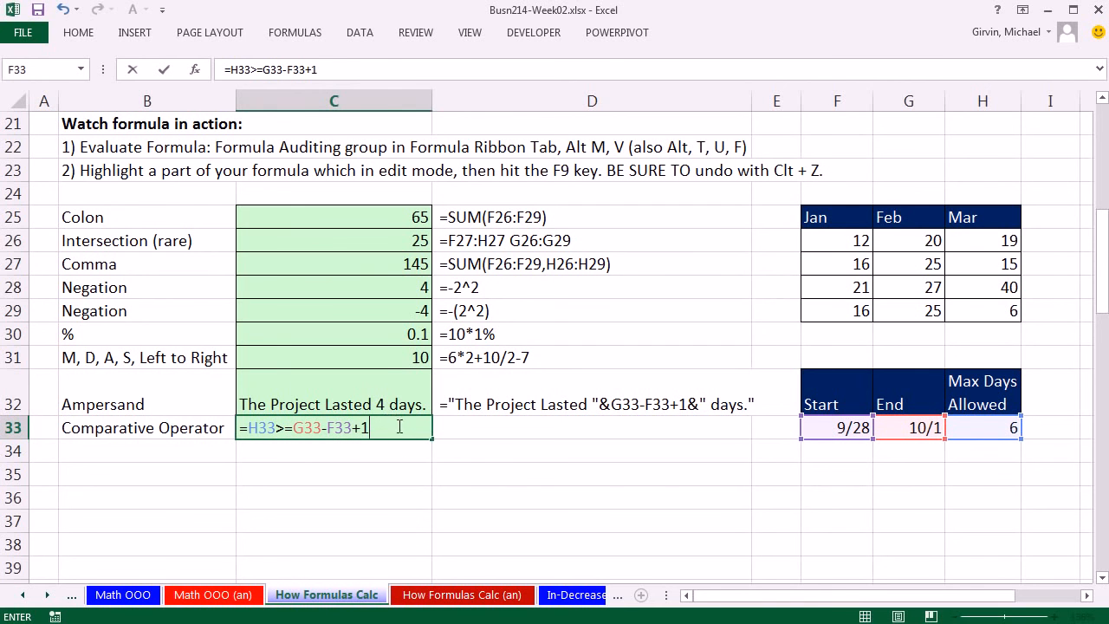
key("ctrl+Return")
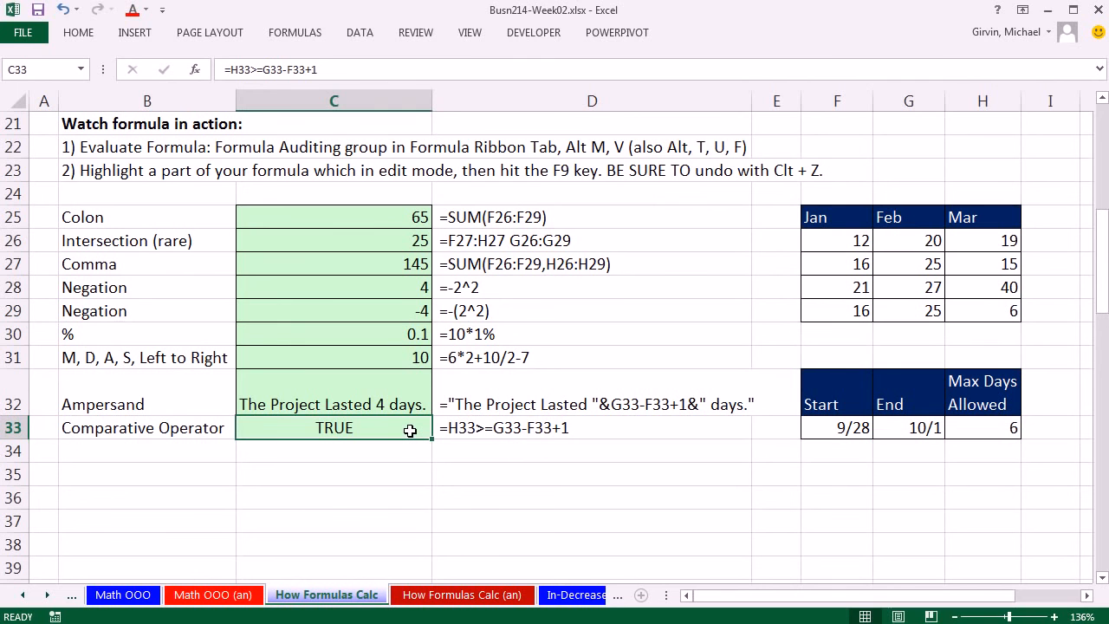
Step: Step through the comparative formula in C33 with Evaluate Formula until it is fully calculated, then close the evaluation and review the order-of-precedence list
key("alt")
key("m")
key("v")
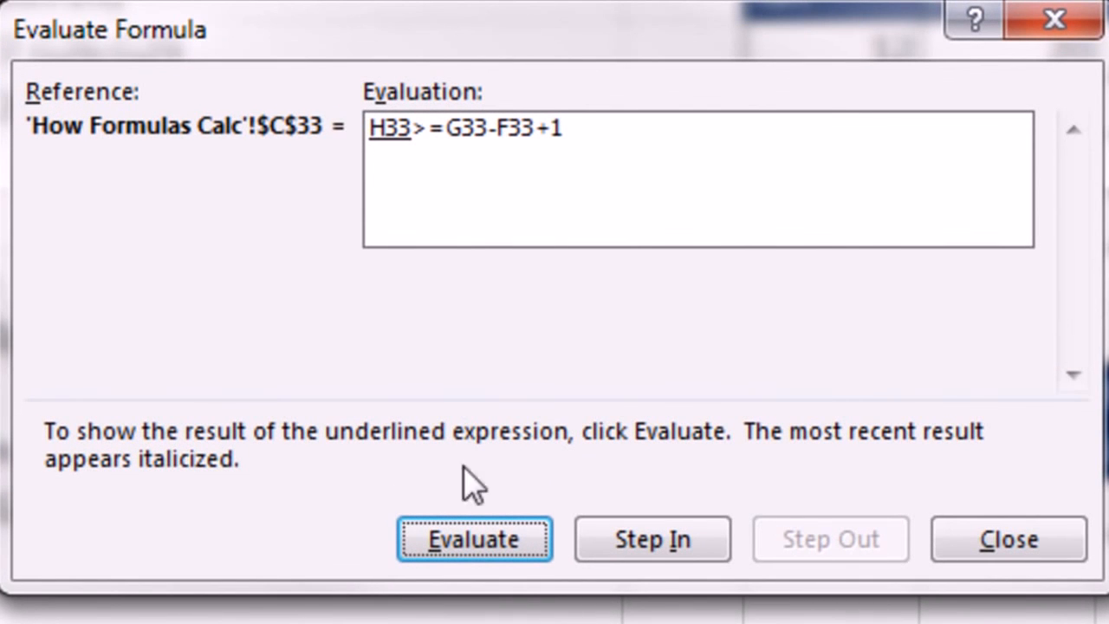
left_click(518, 555)
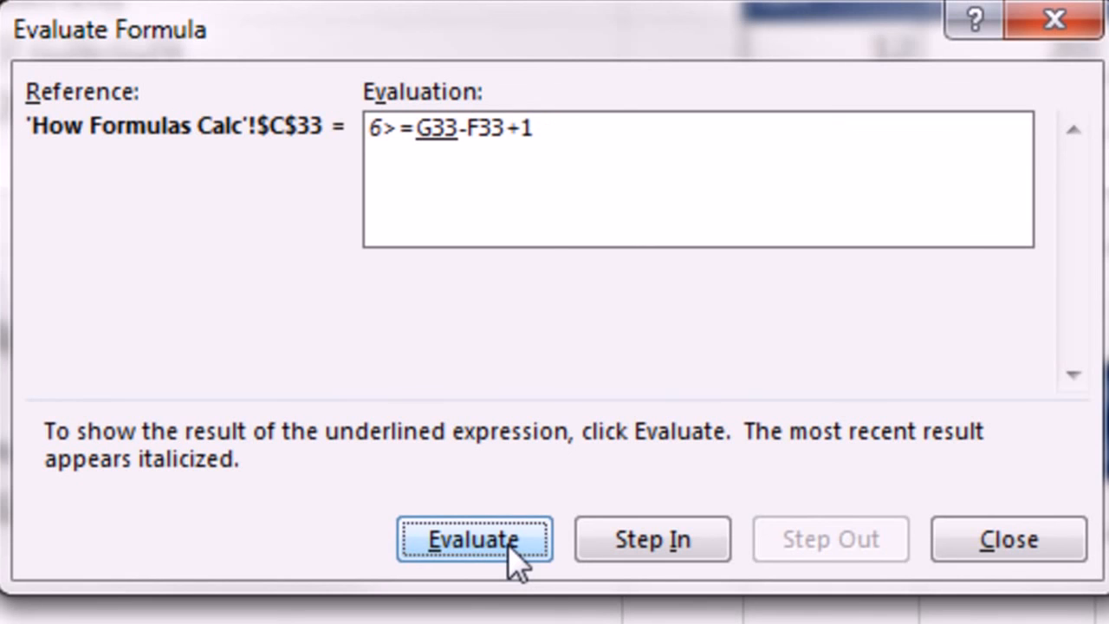
left_click(517, 554)
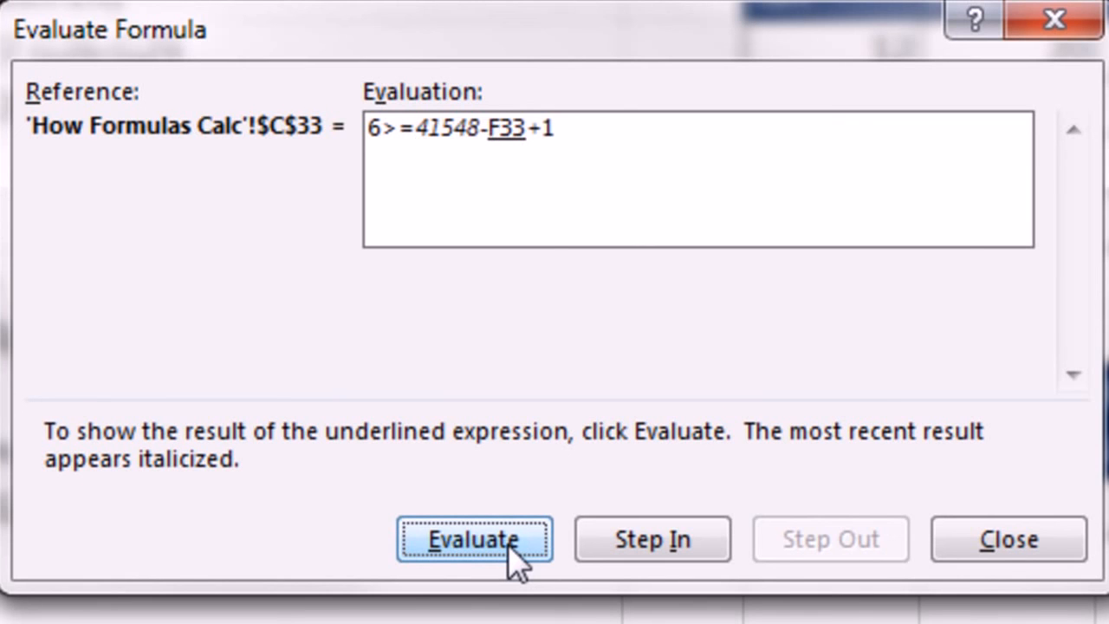
left_click(517, 554)
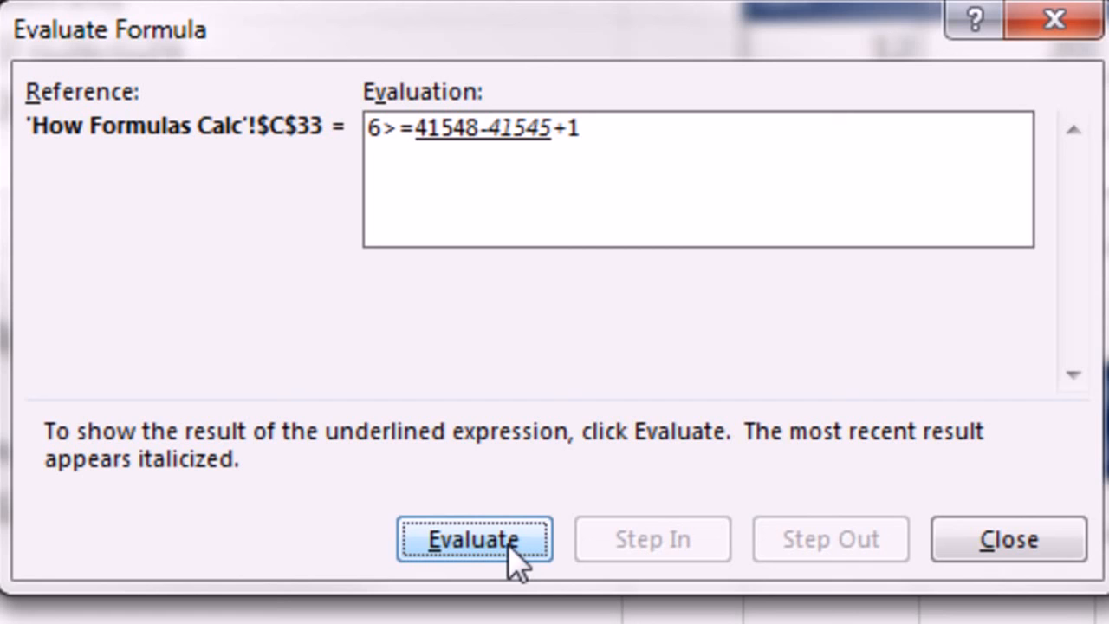
left_click(517, 554)
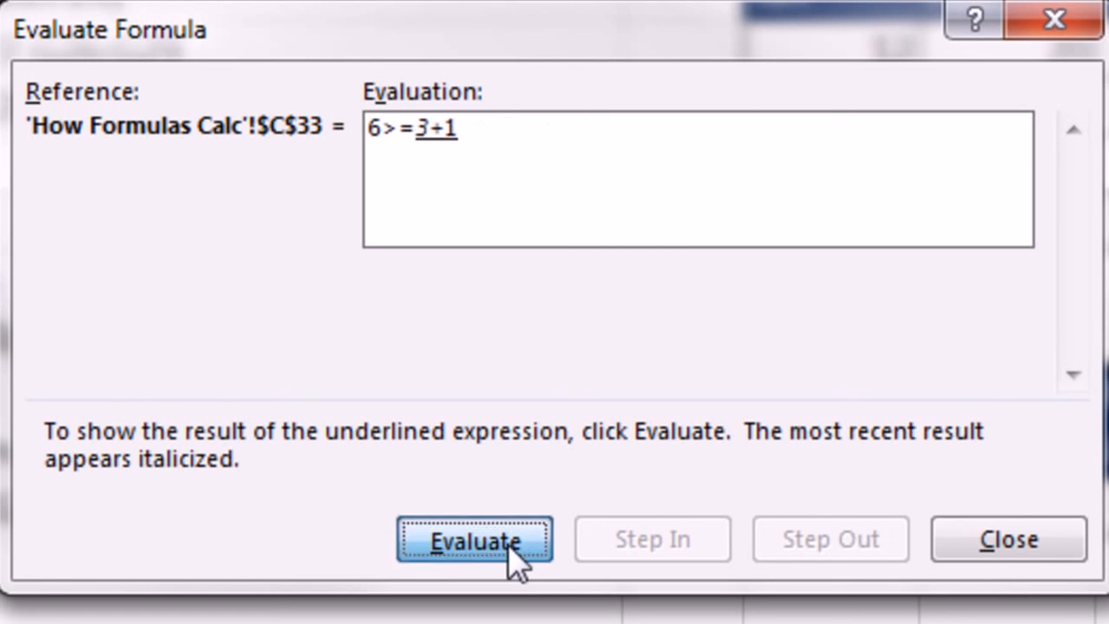
left_click(517, 555)
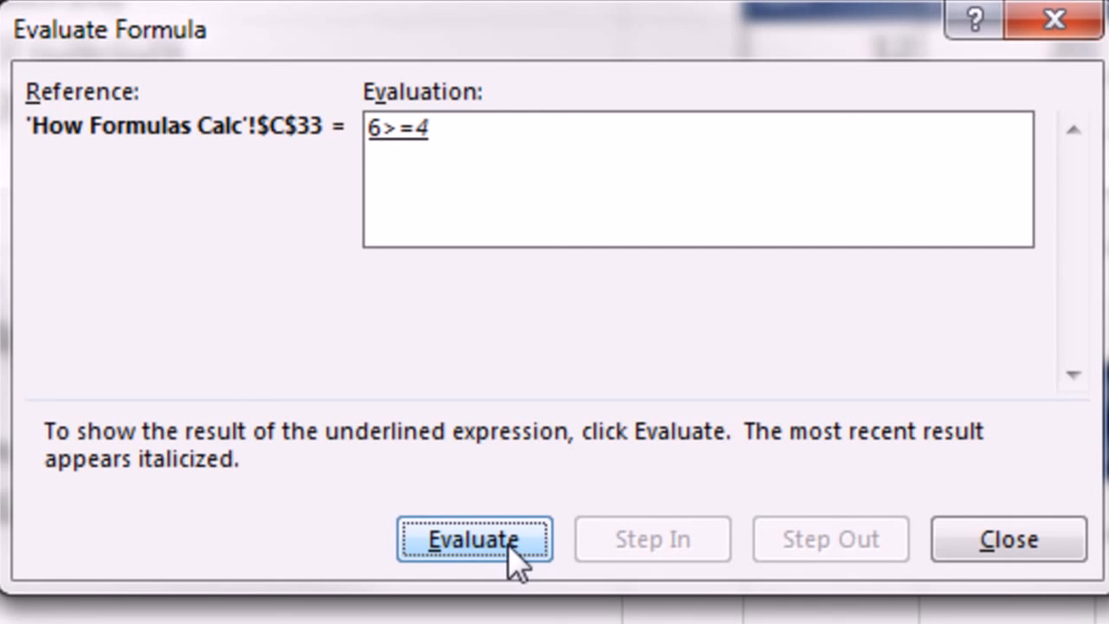
left_click(517, 555)
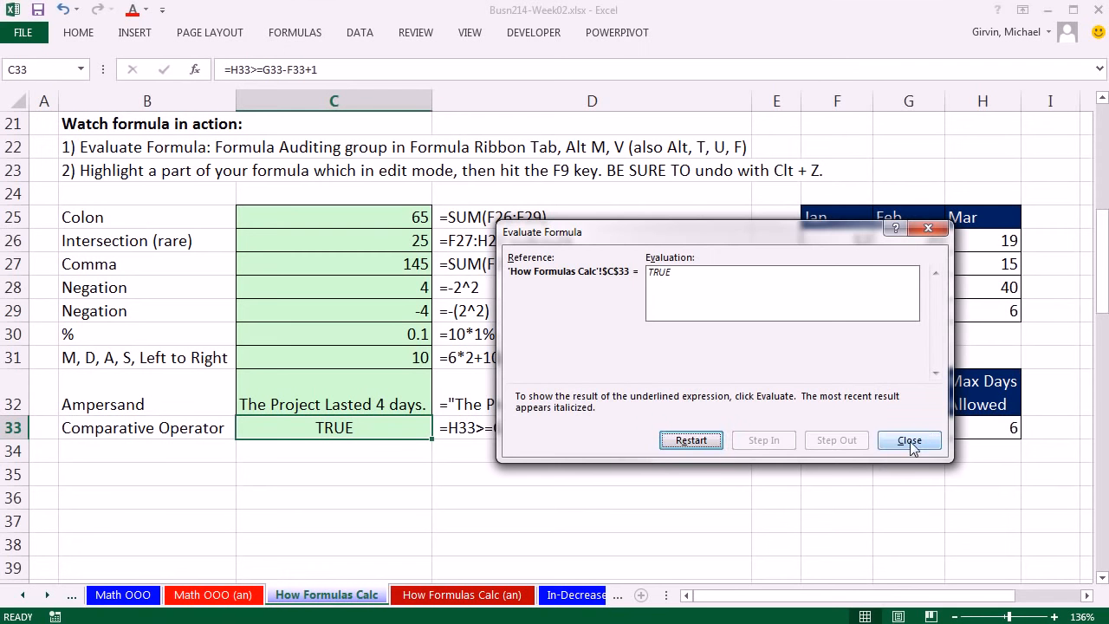
left_click(1009, 539)
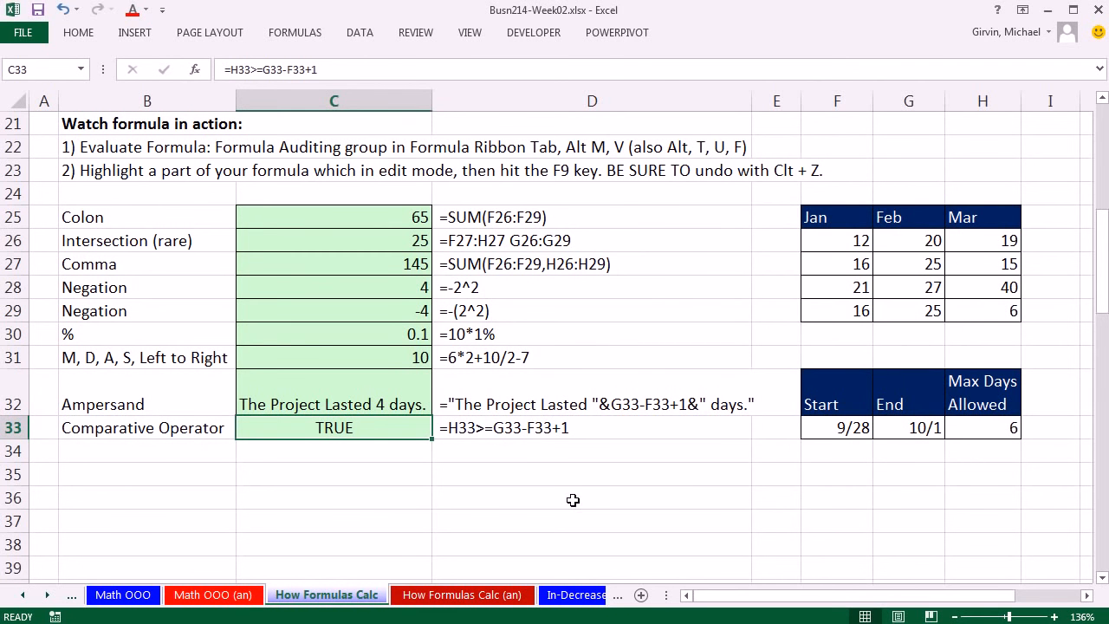
scroll(592, 469, "up", 7)
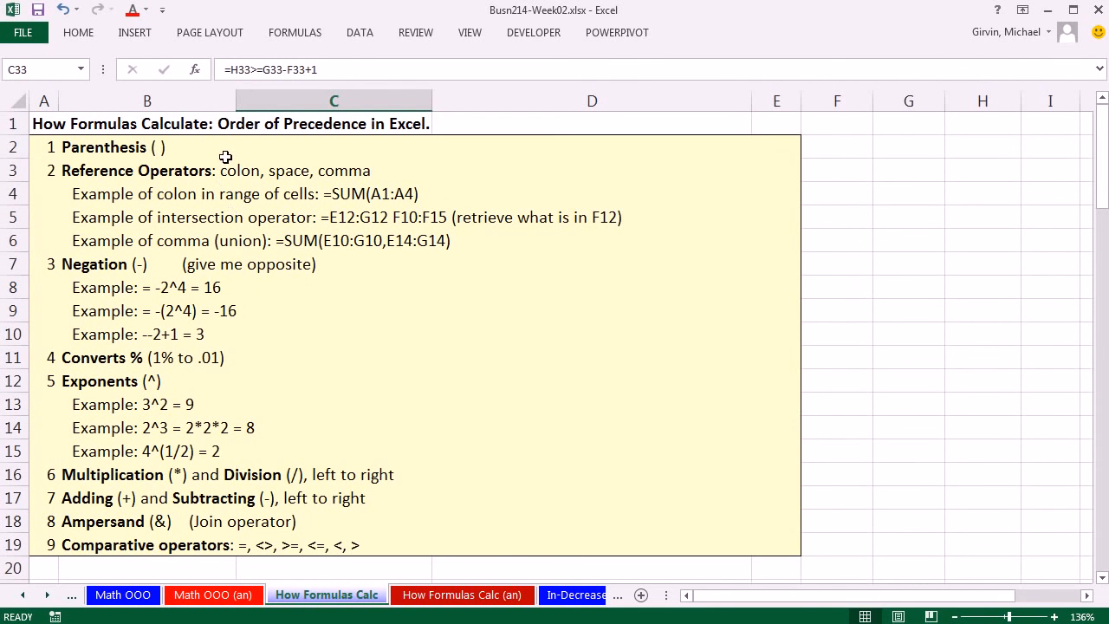